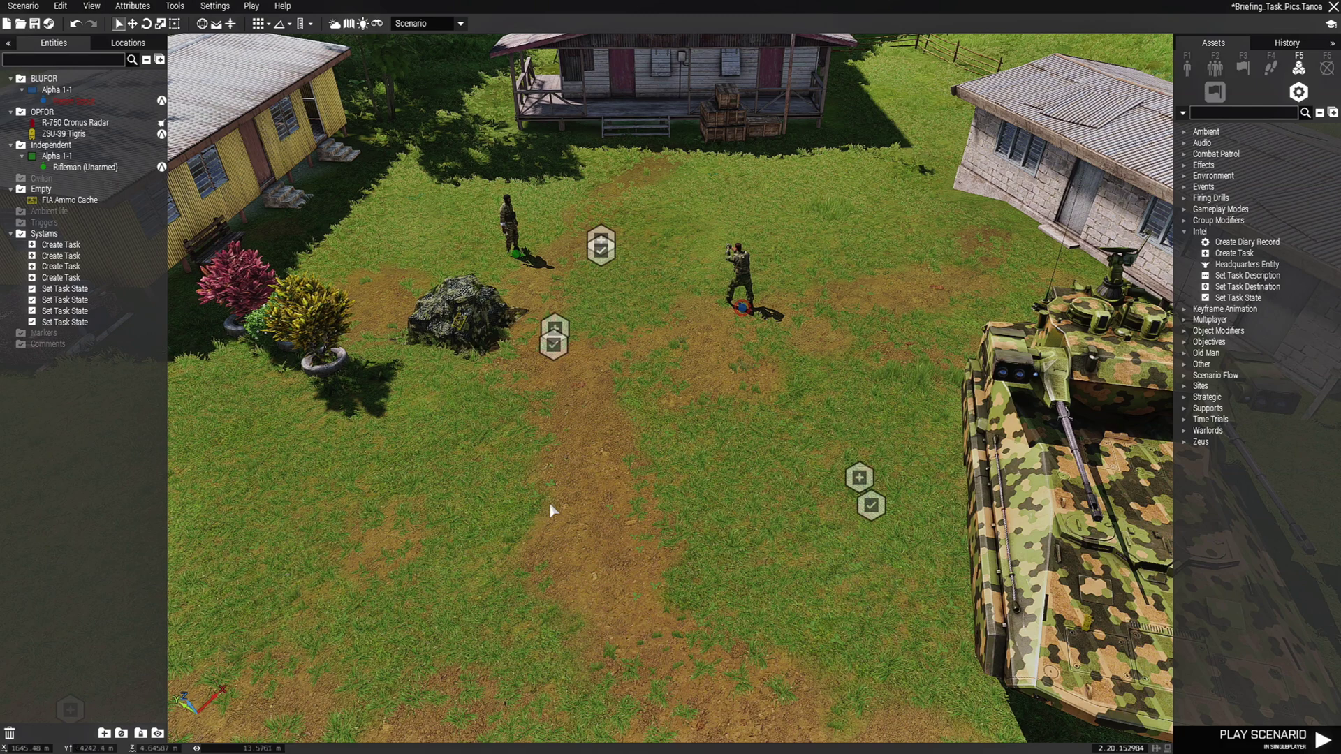
Step: Paste a copy of the task modules on the dirt path and give its Create Task the ID tk5 and title "Clear the area"
key(ctrl+v)
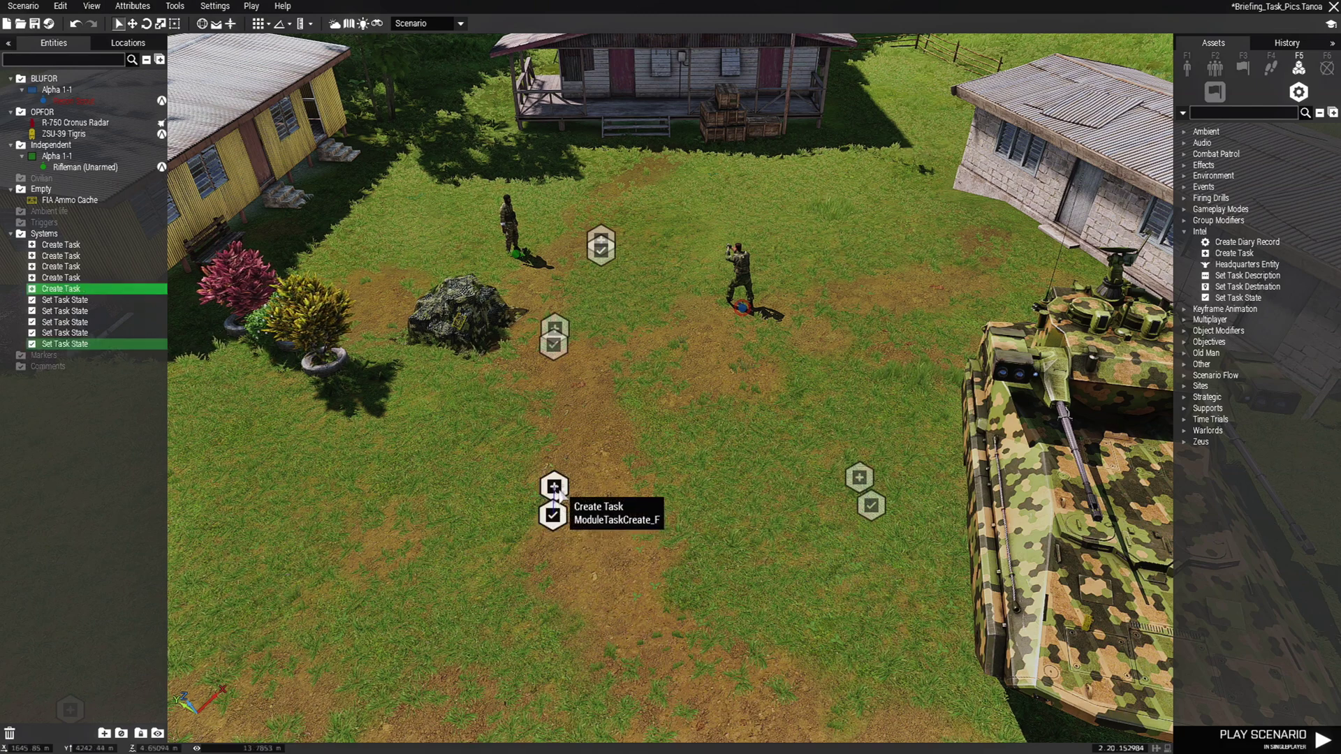
double_click(556, 488)
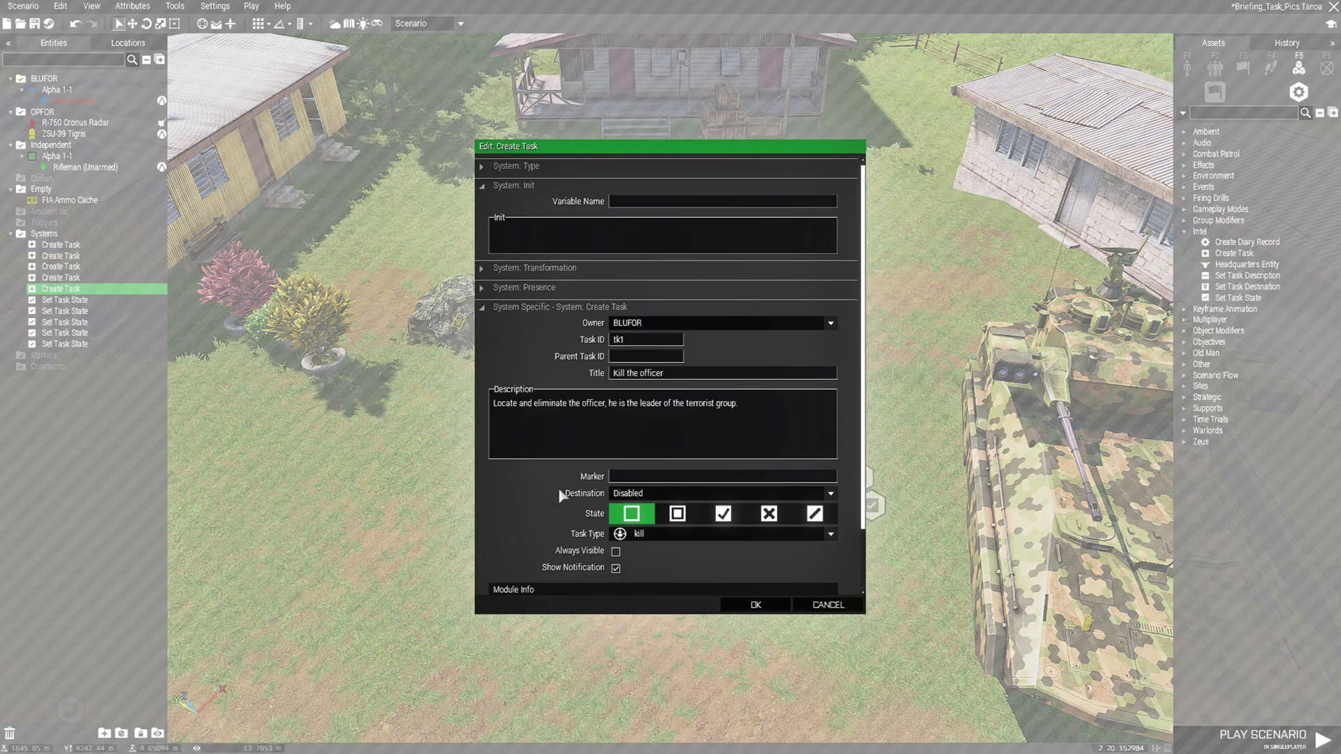
click(636, 338)
text(tk5)
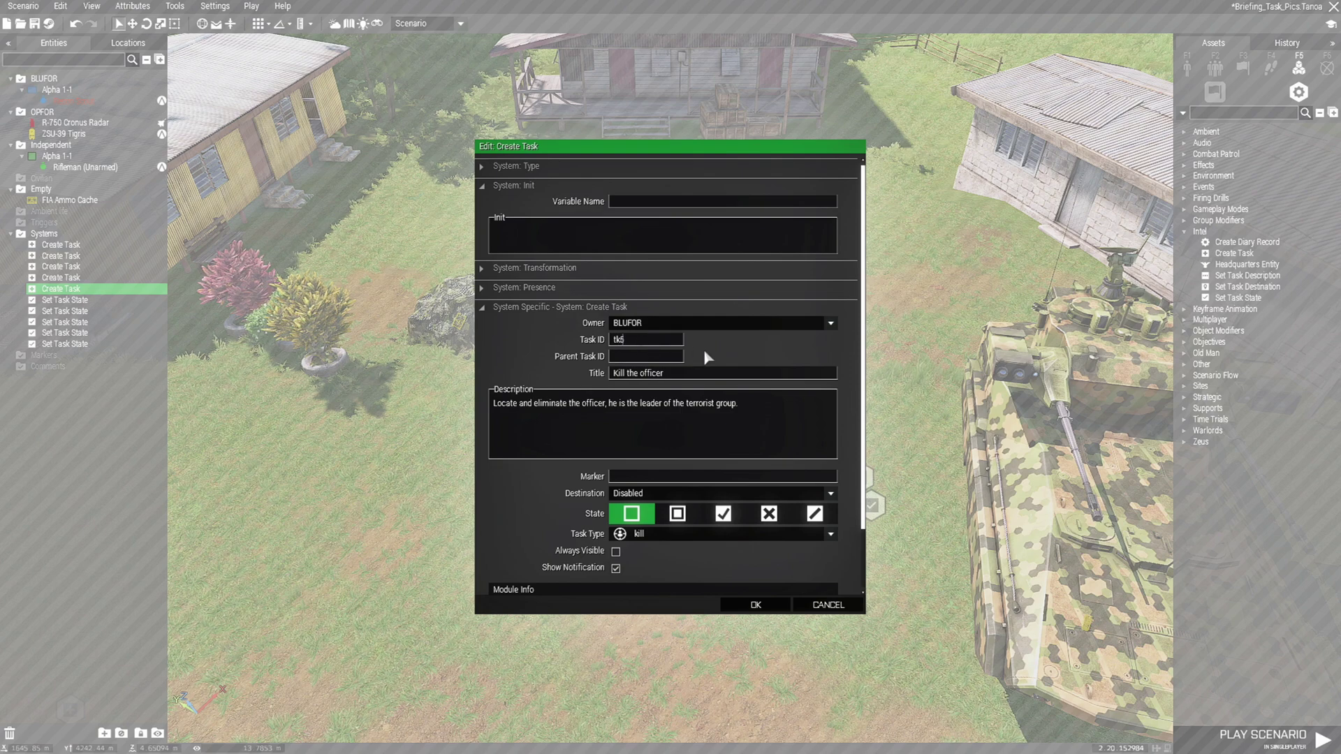
drag(677, 371, 615, 373)
key(BackSpace)
text(Cle)
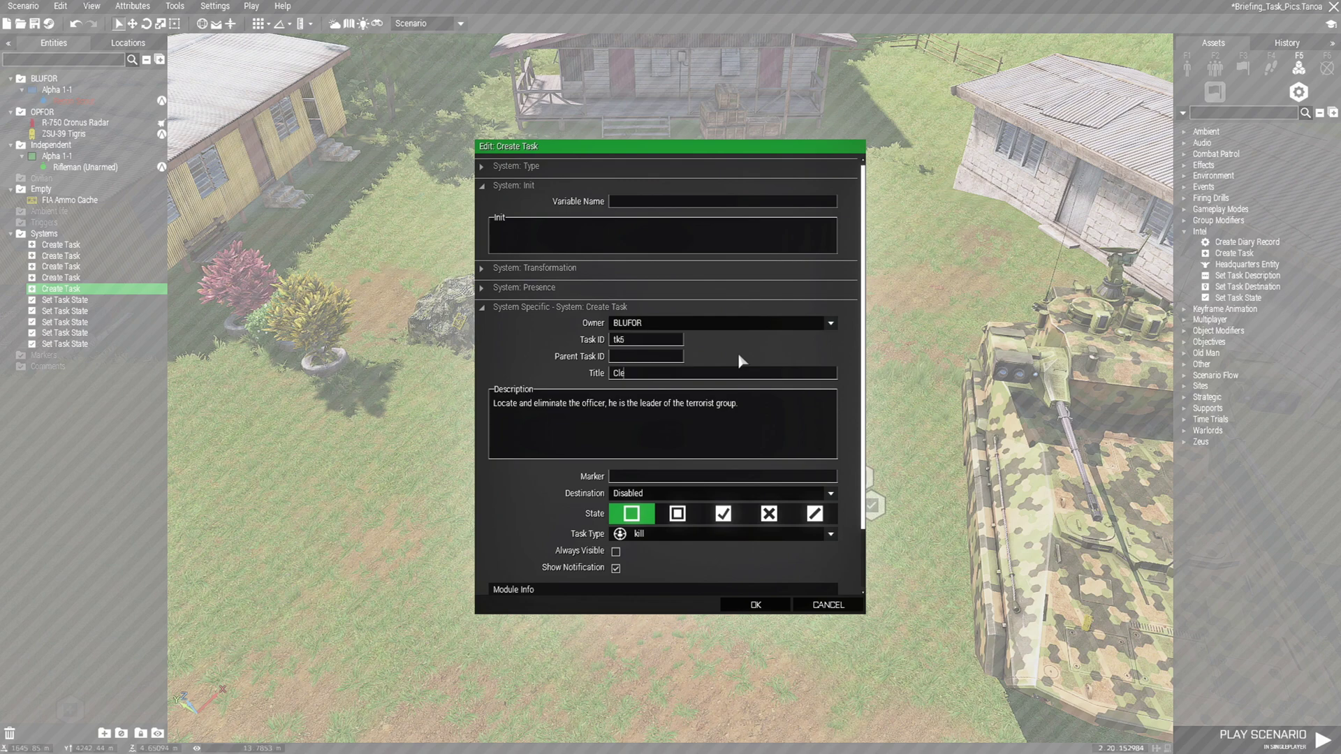
text(ar the area)
Step: Replace the task description with "Clear the area of enemy presence.", keep the task type kill, and confirm the task settings
drag(493, 404, 692, 410)
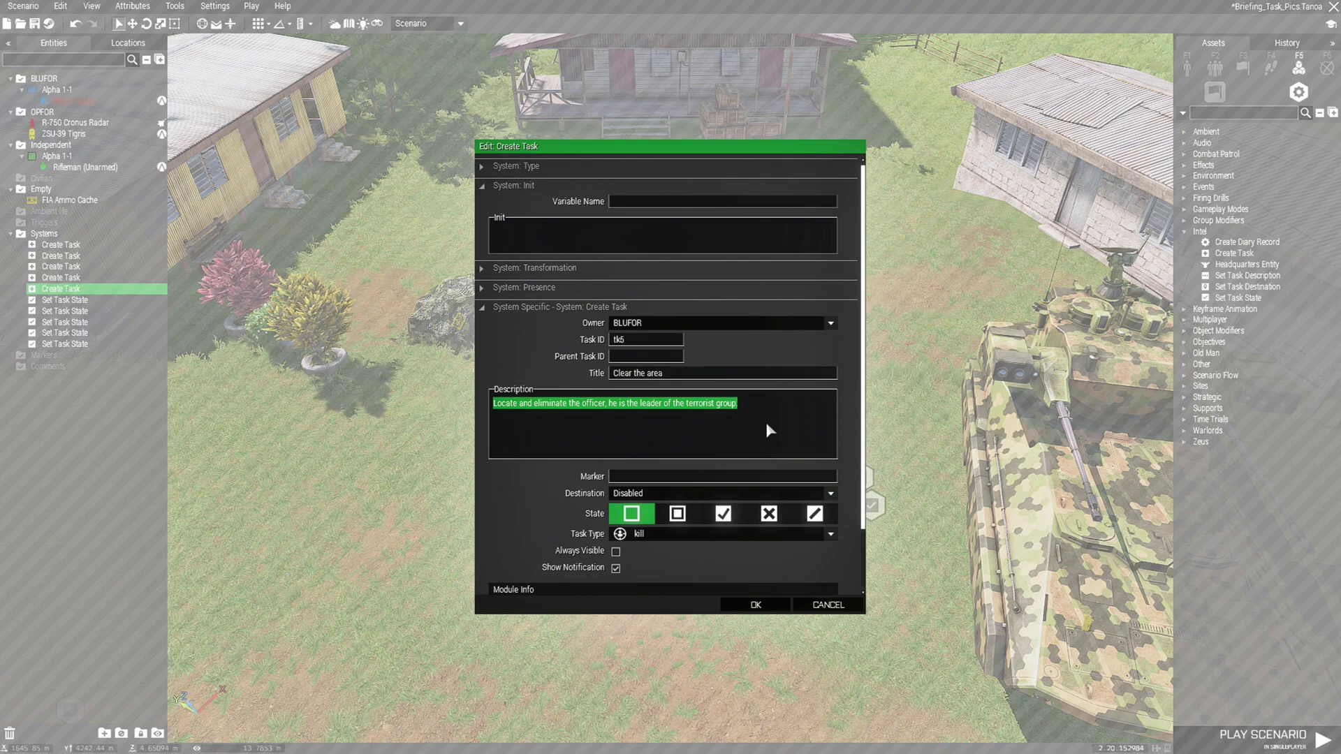
text(Clear the)
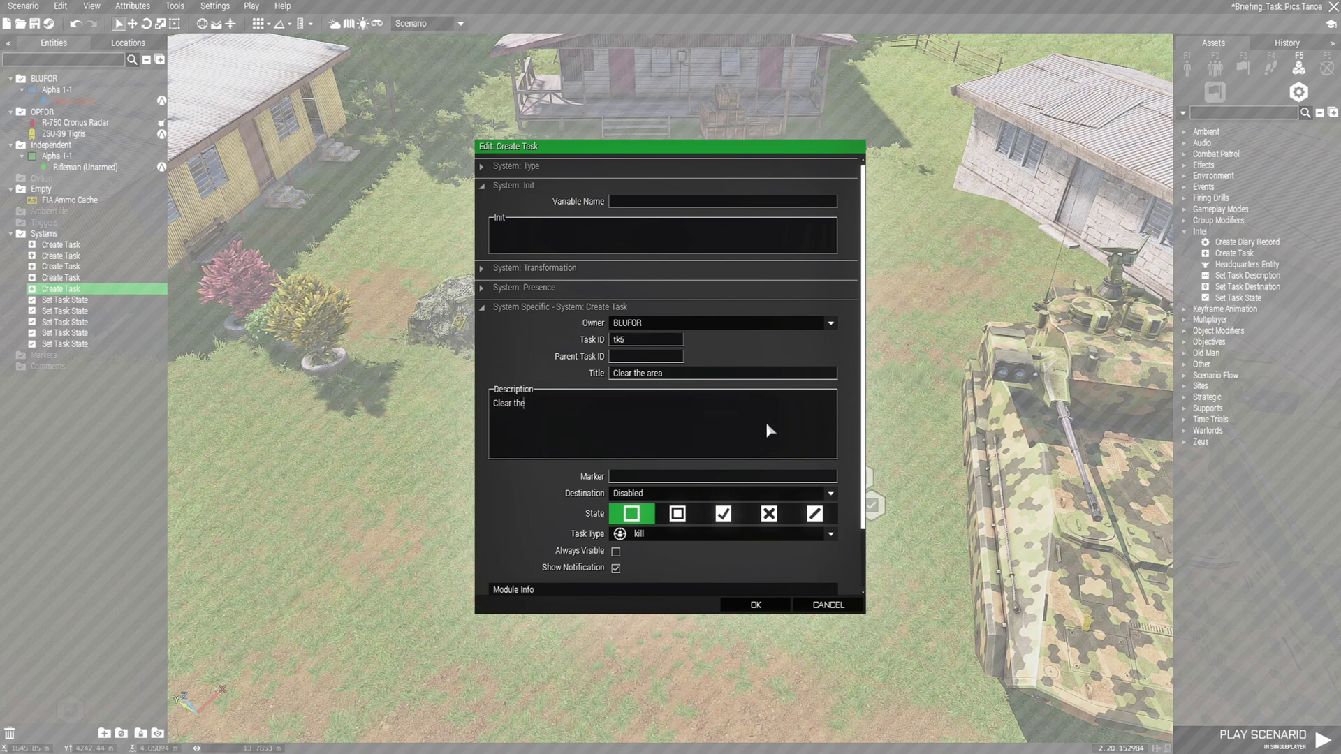
text( area of en)
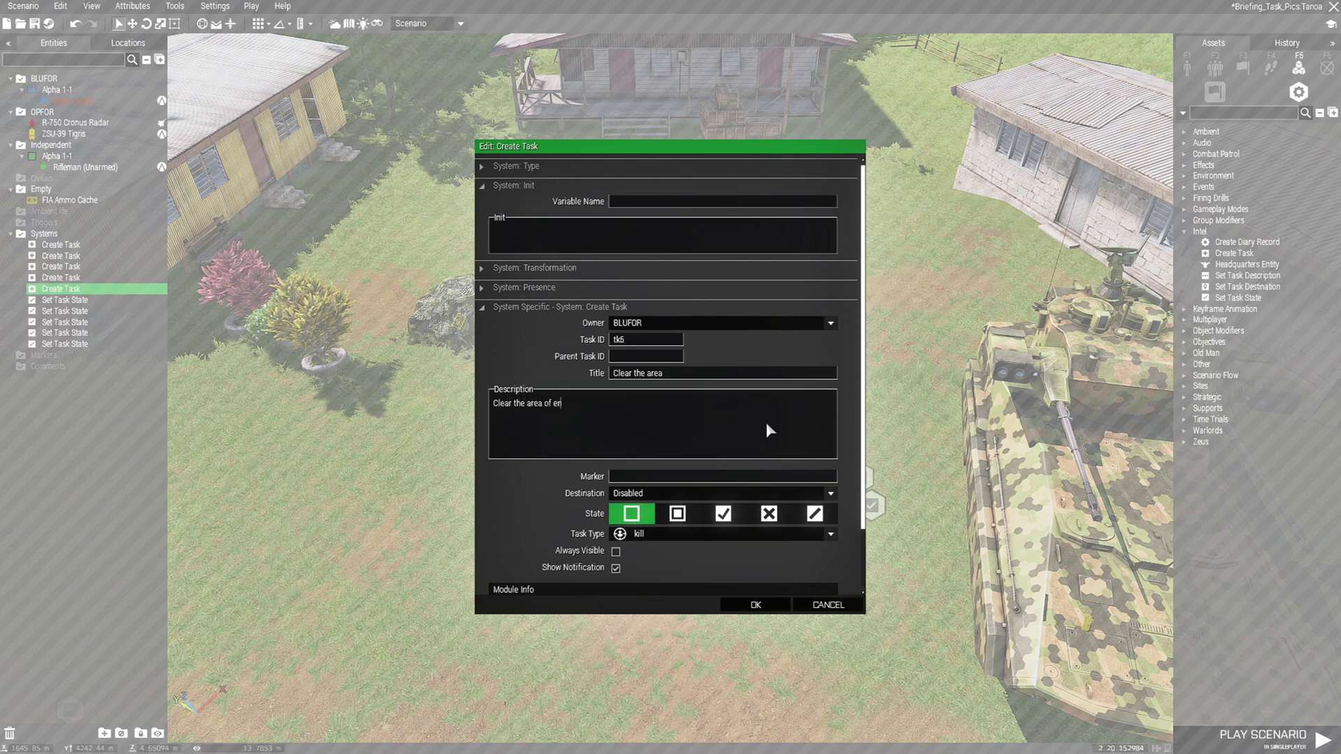
text(emy presence.)
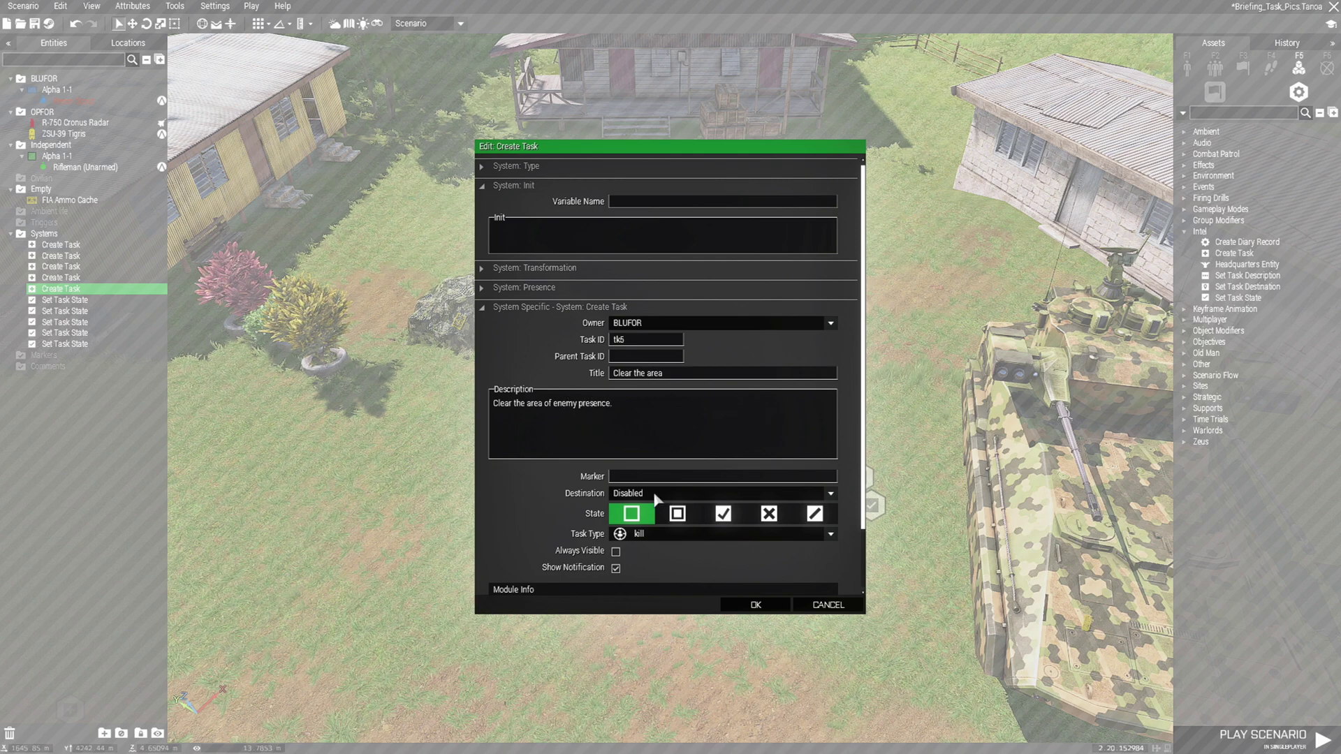
click(642, 532)
click(649, 541)
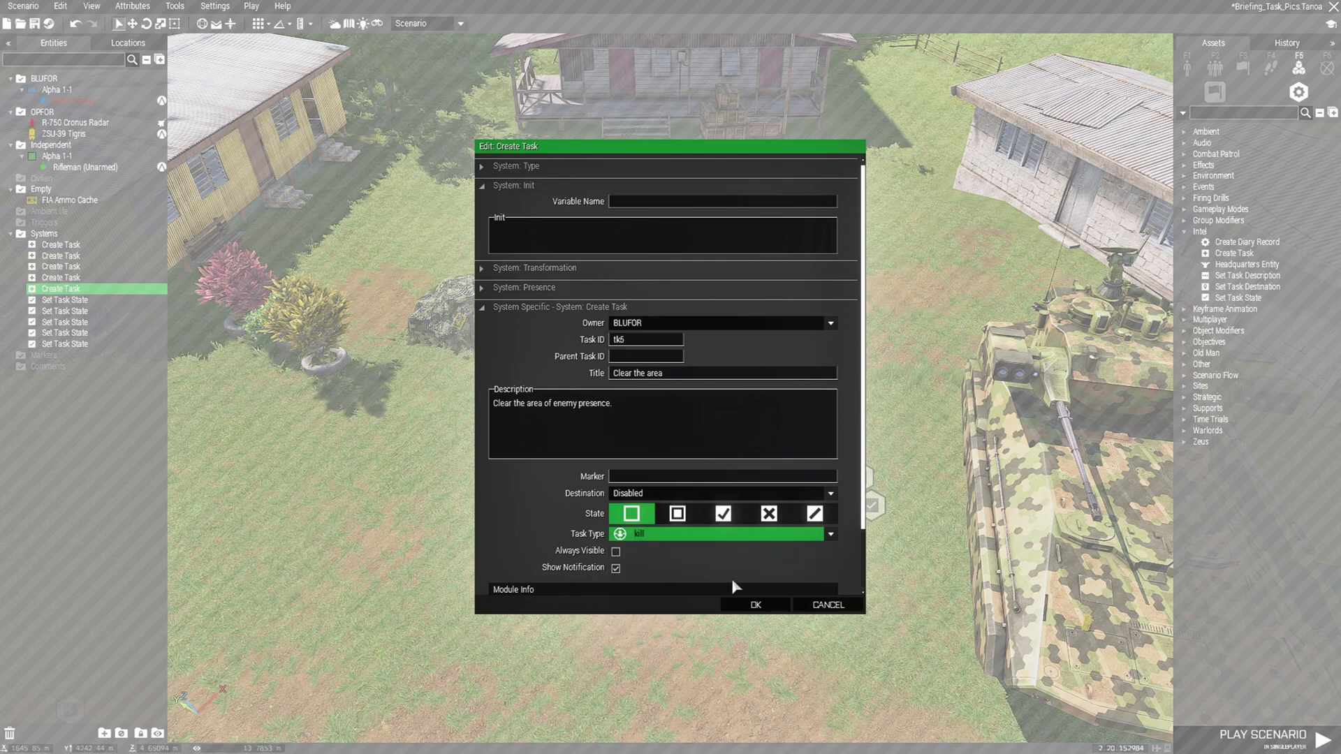
click(762, 605)
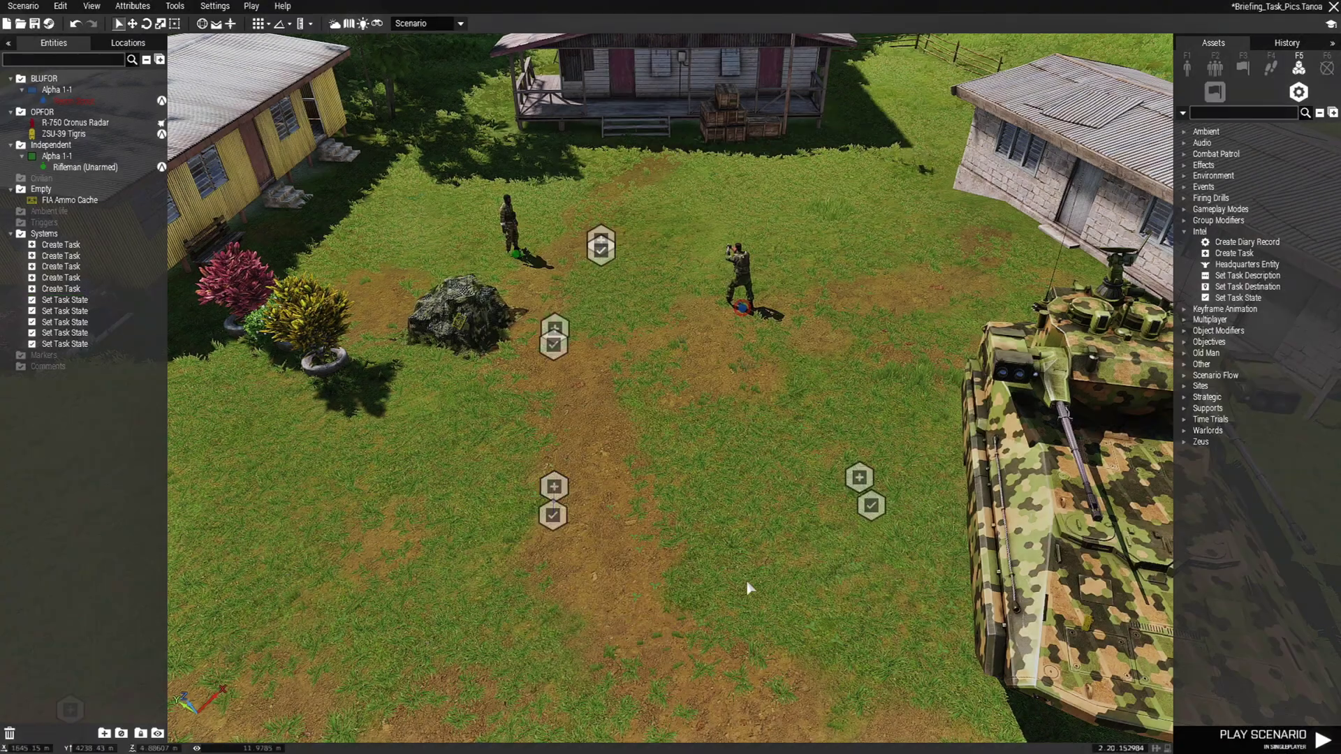
Step: Move the unarmed rifleman across the yard to the corner of the stone house
key(s)
key(d)
key(w)
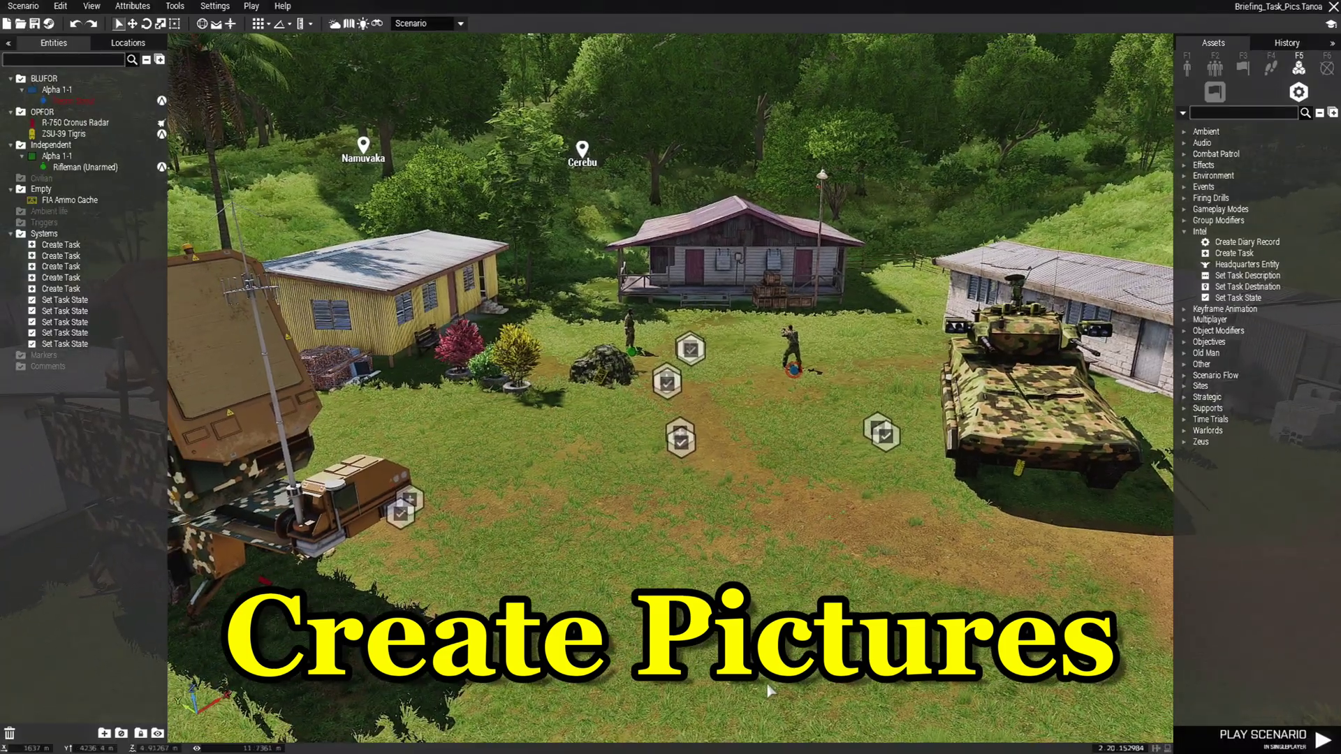
key(d)
right_drag(768, 686, 714, 700)
key(w)
key(a)
key(s)
key(d)
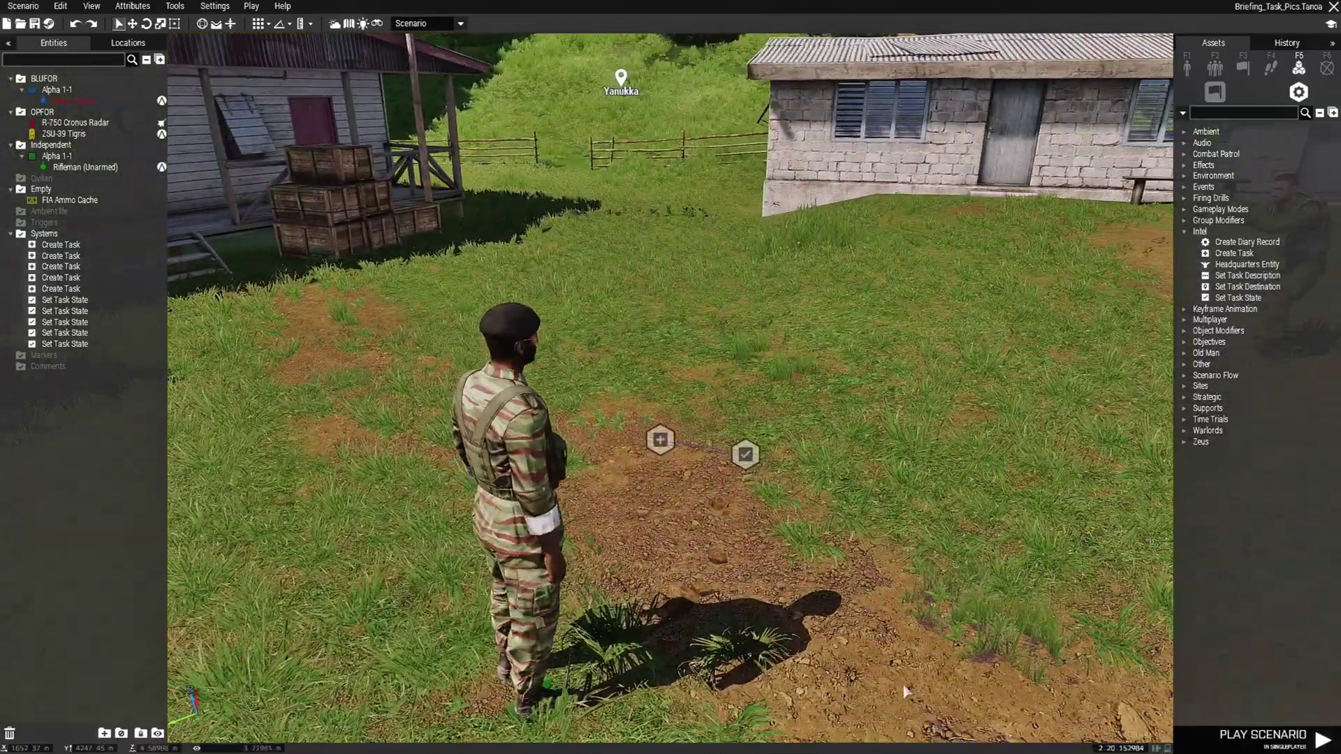
key(a)
key(w)
key(d)
drag(616, 516, 888, 475)
key(w)
key(d)
key(d)
key(a)
key(w)
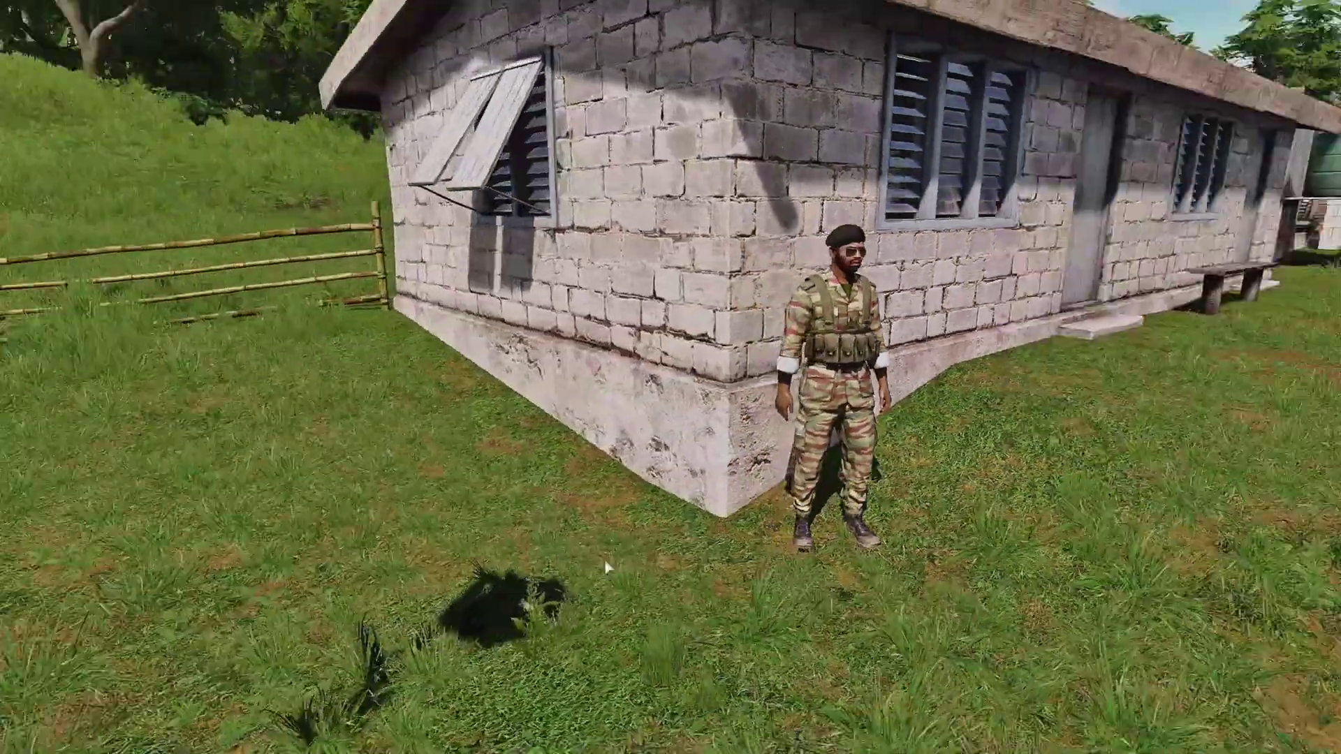
Step: Reposition the unarmed rifleman in front of the stone wall, a little away from the house corner
right_drag(607, 567, 601, 563)
key(w)
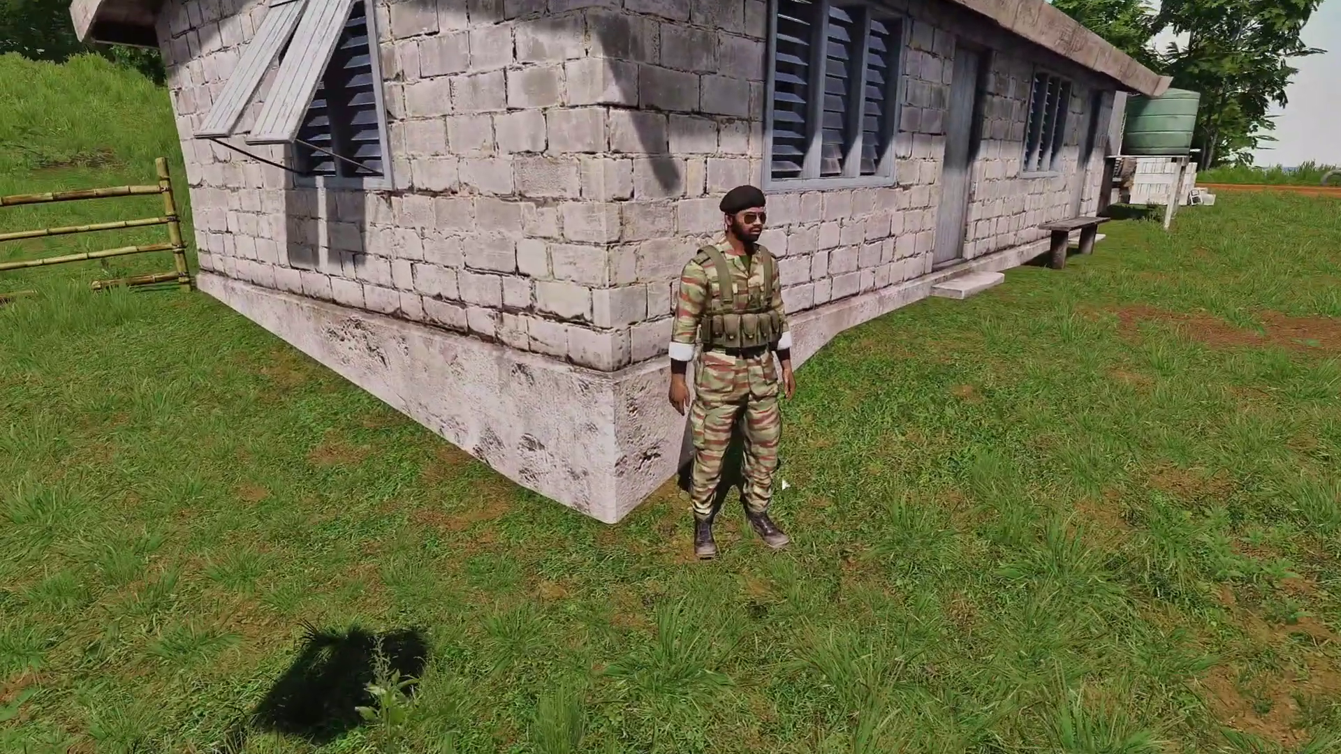
key(a)
drag(776, 473, 652, 731)
key(a)
key(w)
key(a)
key(z)
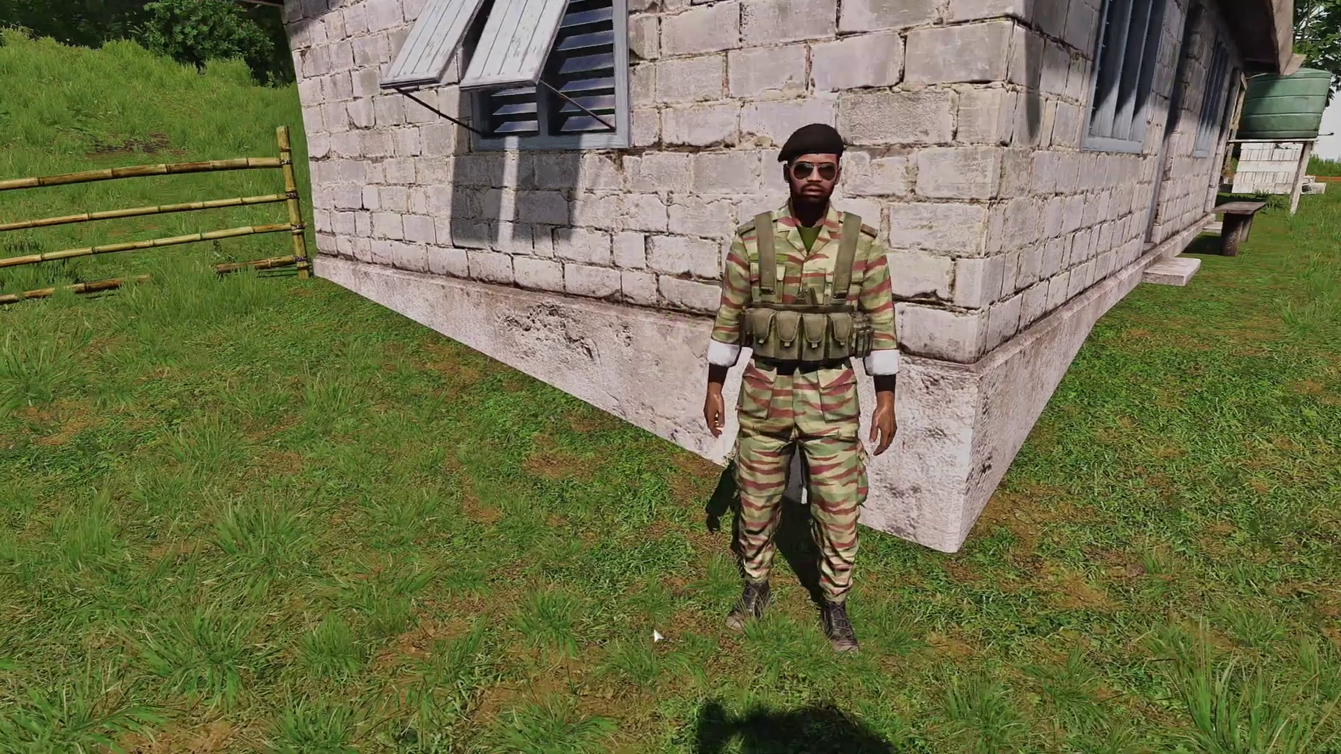
Step: Frame a frontal waist-up view of the unarmed rifleman with the interface hidden and capture a screenshot
key(d)
mouse_move(751, 640)
right_down()
mouse_move(759, 624)
mouse_move(748, 627)
right_up()
key(w)
key(a)
key(q)
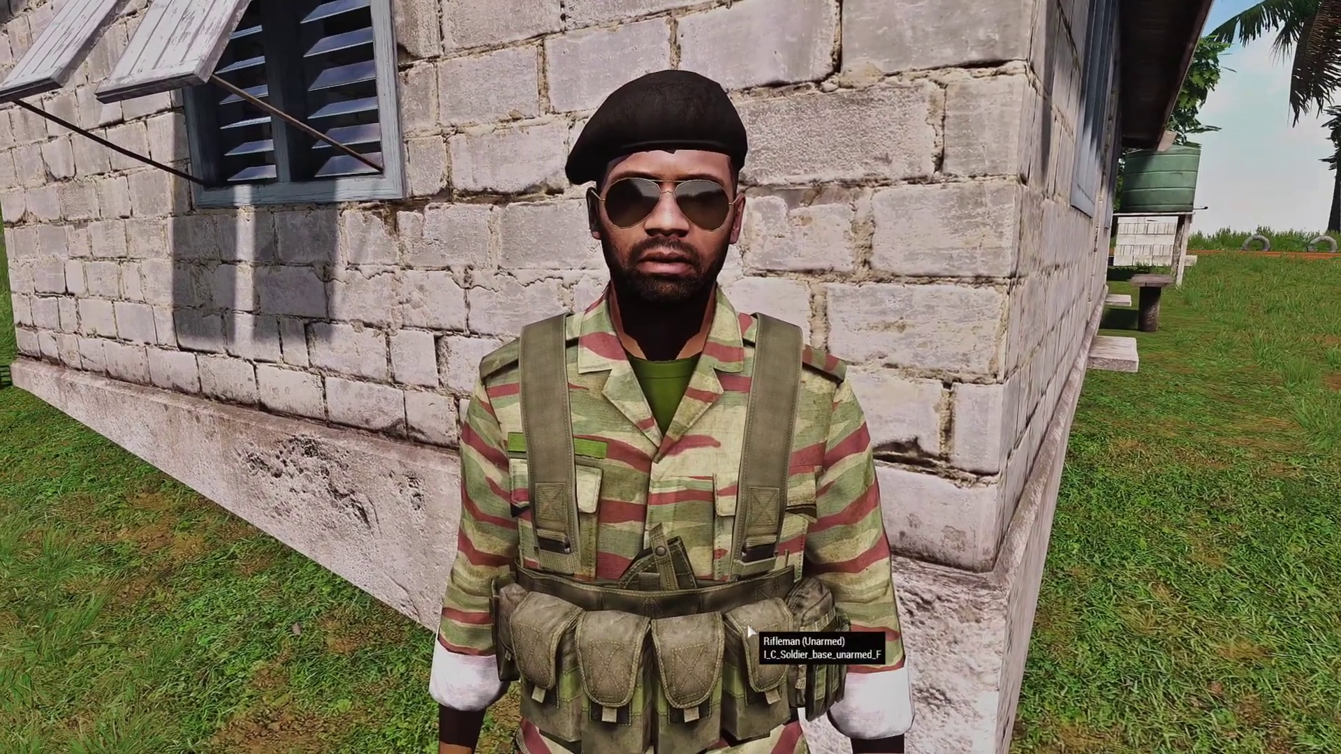
key(s)
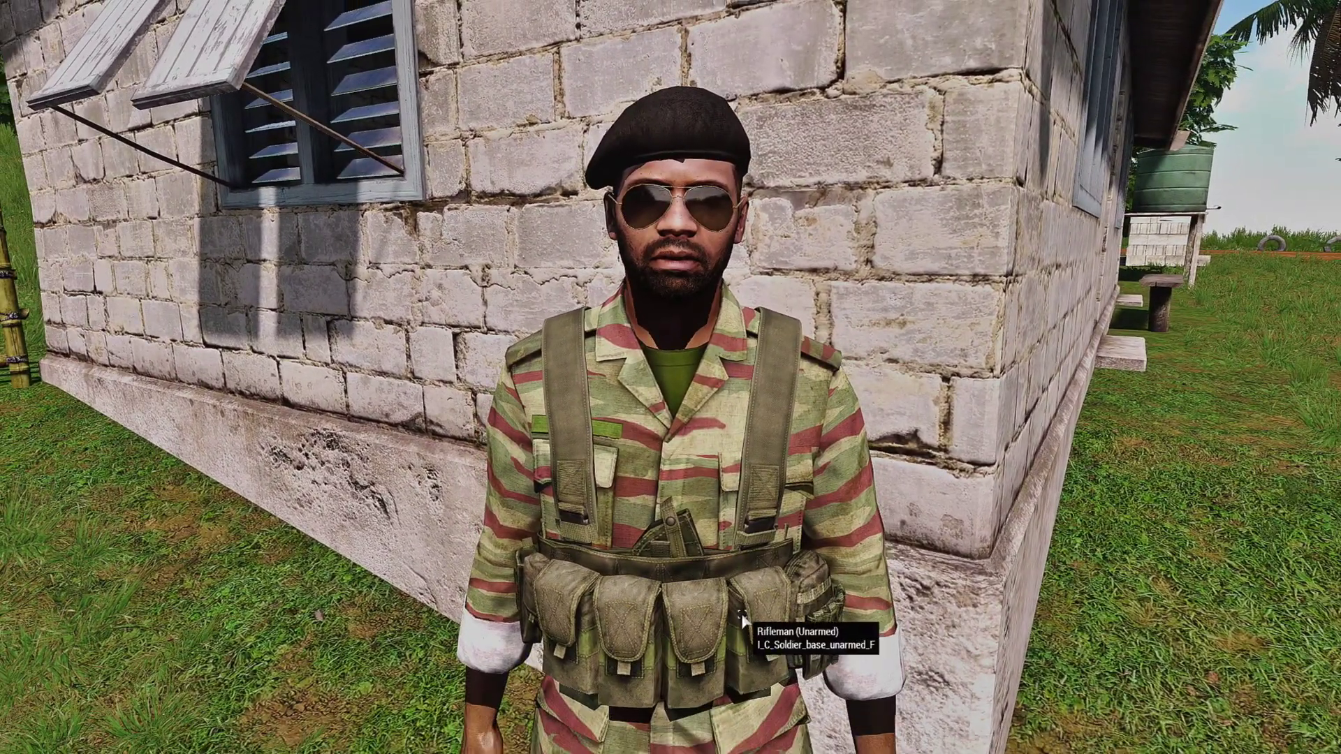
scroll(742, 621, down, 1)
right_drag(749, 613, 752, 620)
key(w)
key(q)
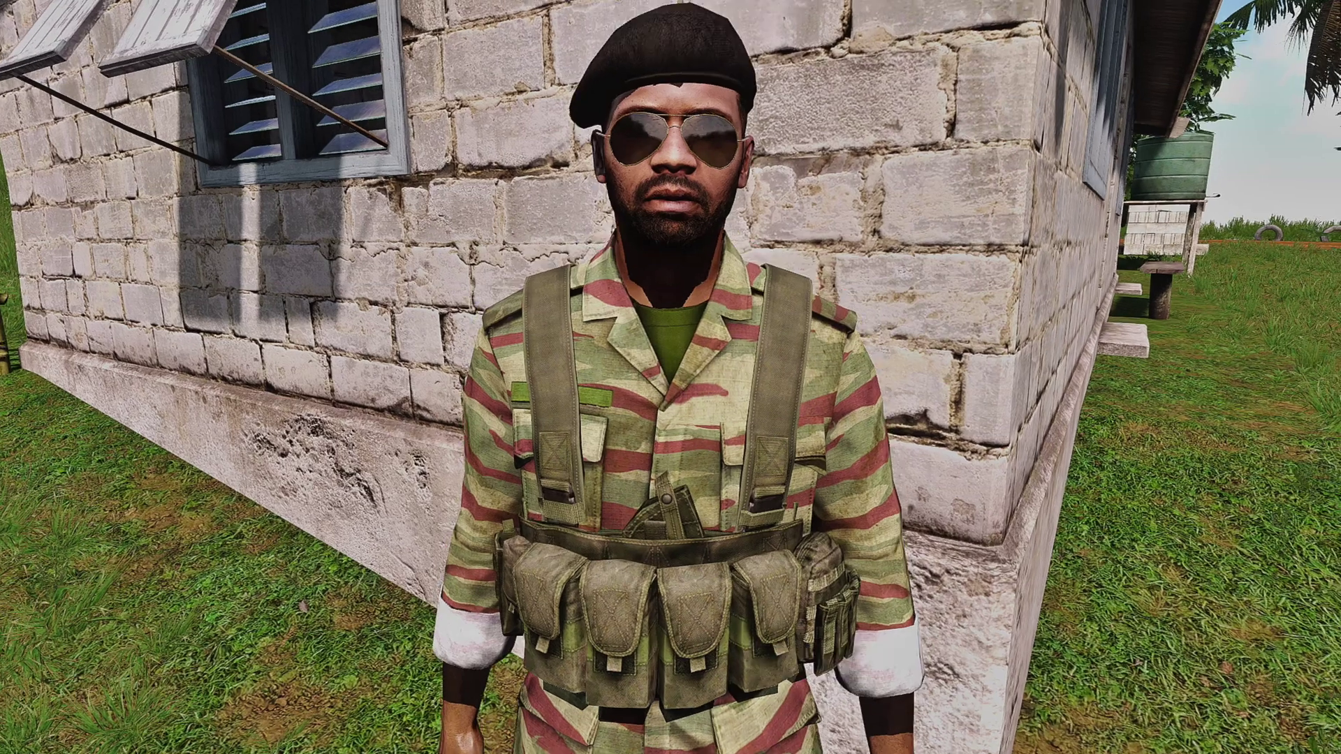
key(BackSpace)
key(BackSpace)
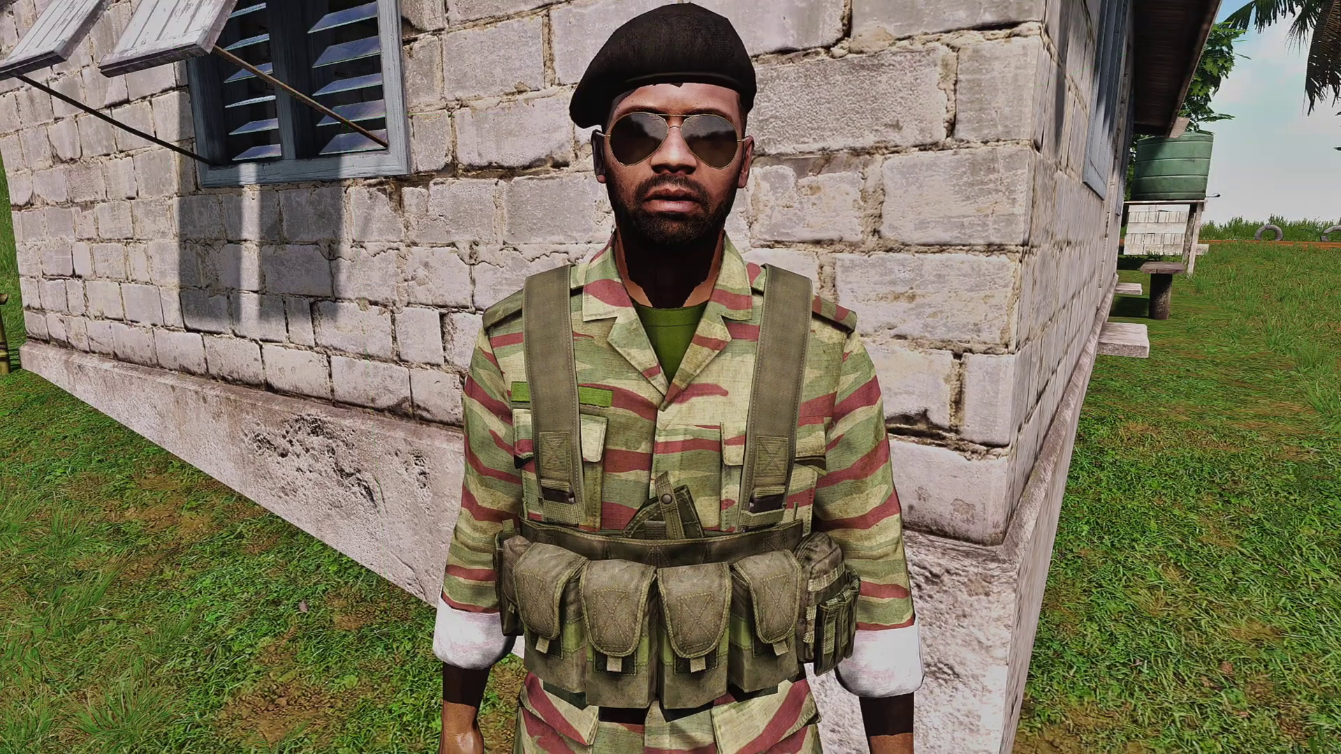
key(Print)
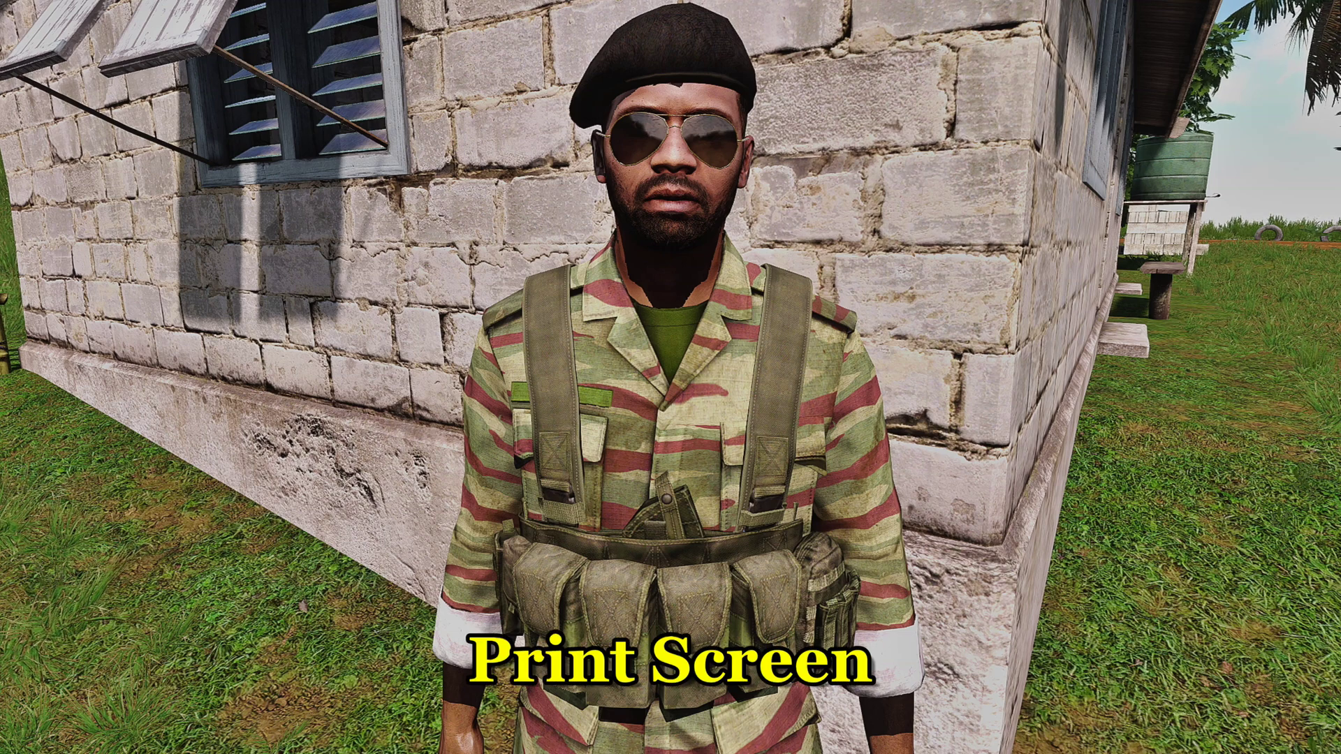
key(Print)
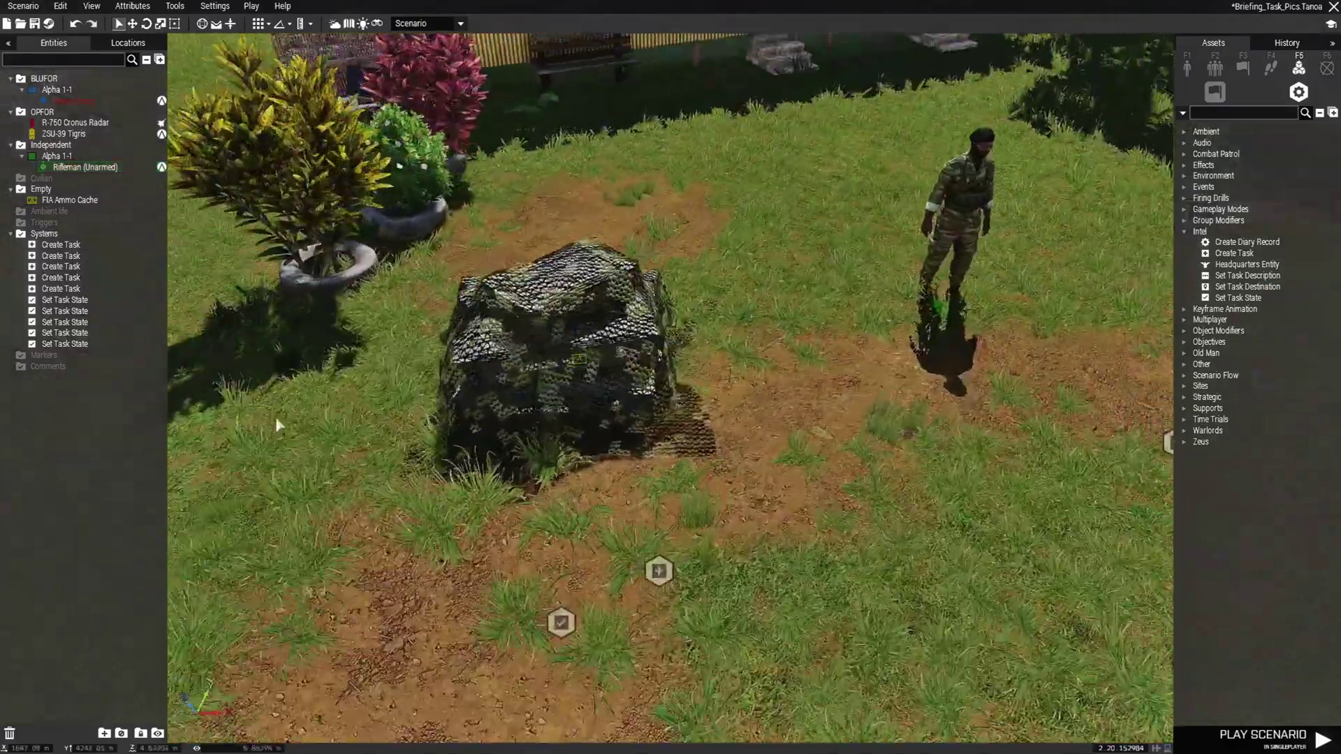
Step: Hide the interface, frame the net-covered ammo cache in close-up with the yellow house behind it, and capture a screenshot
scroll(336, 463, up, 3)
key(BackSpace)
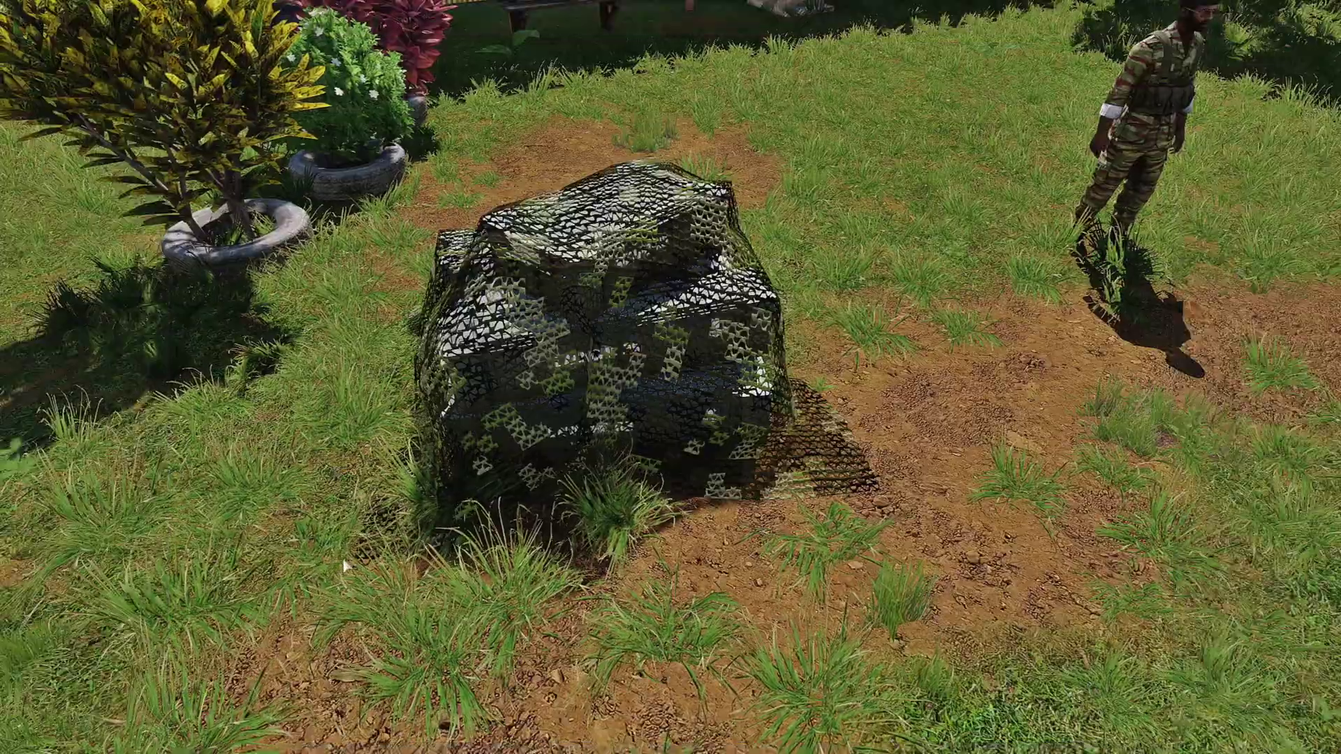
scroll(334, 466, up, 3)
right_drag(333, 465, 265, 391)
key(s)
right_drag(316, 559, 481, 619)
key(w)
scroll(501, 623, up, 3)
scroll(500, 624, down, 2)
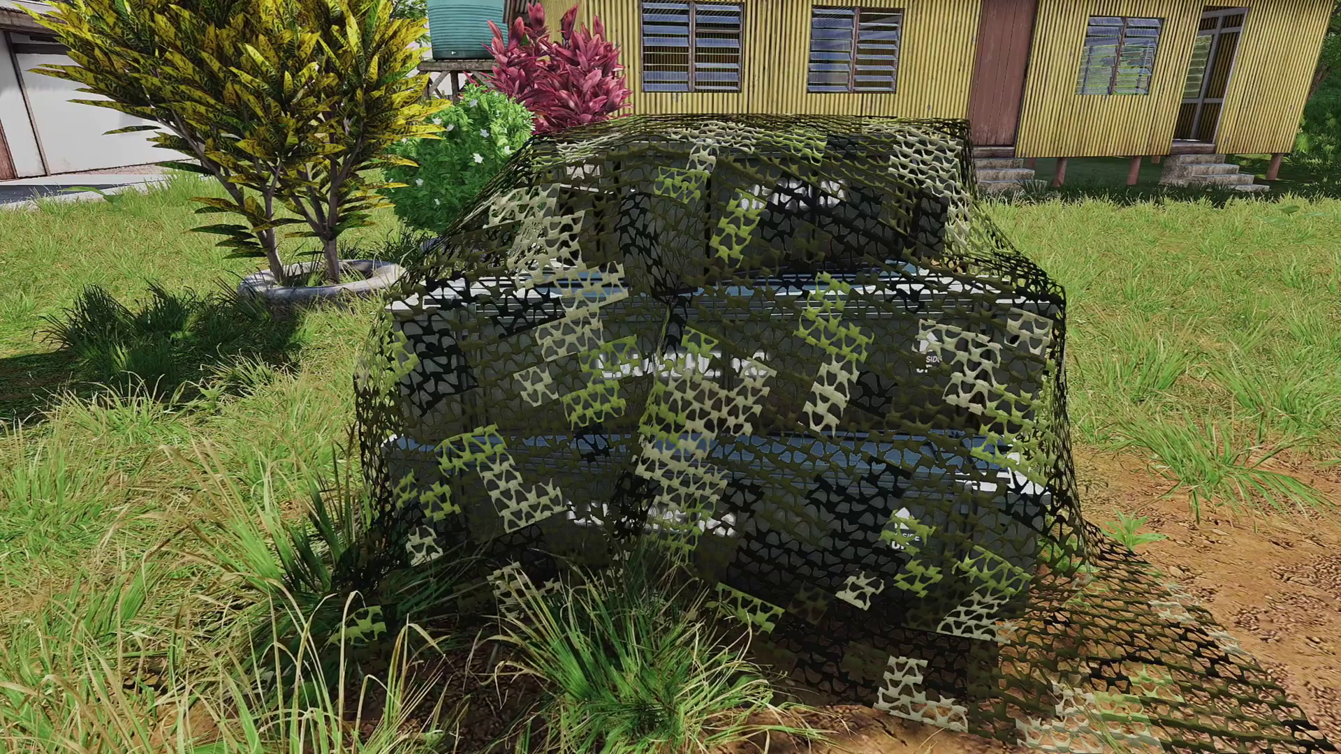
key(BackSpace)
key(BackSpace)
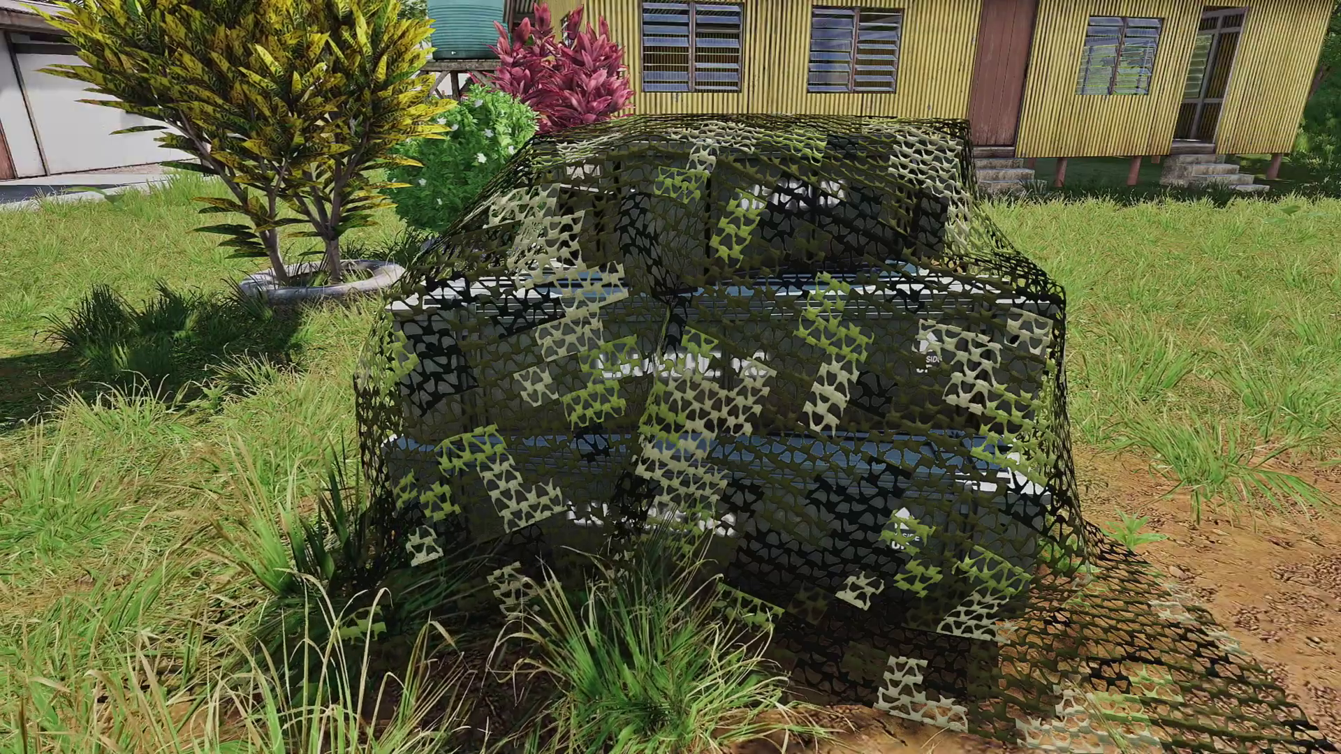
key(Print)
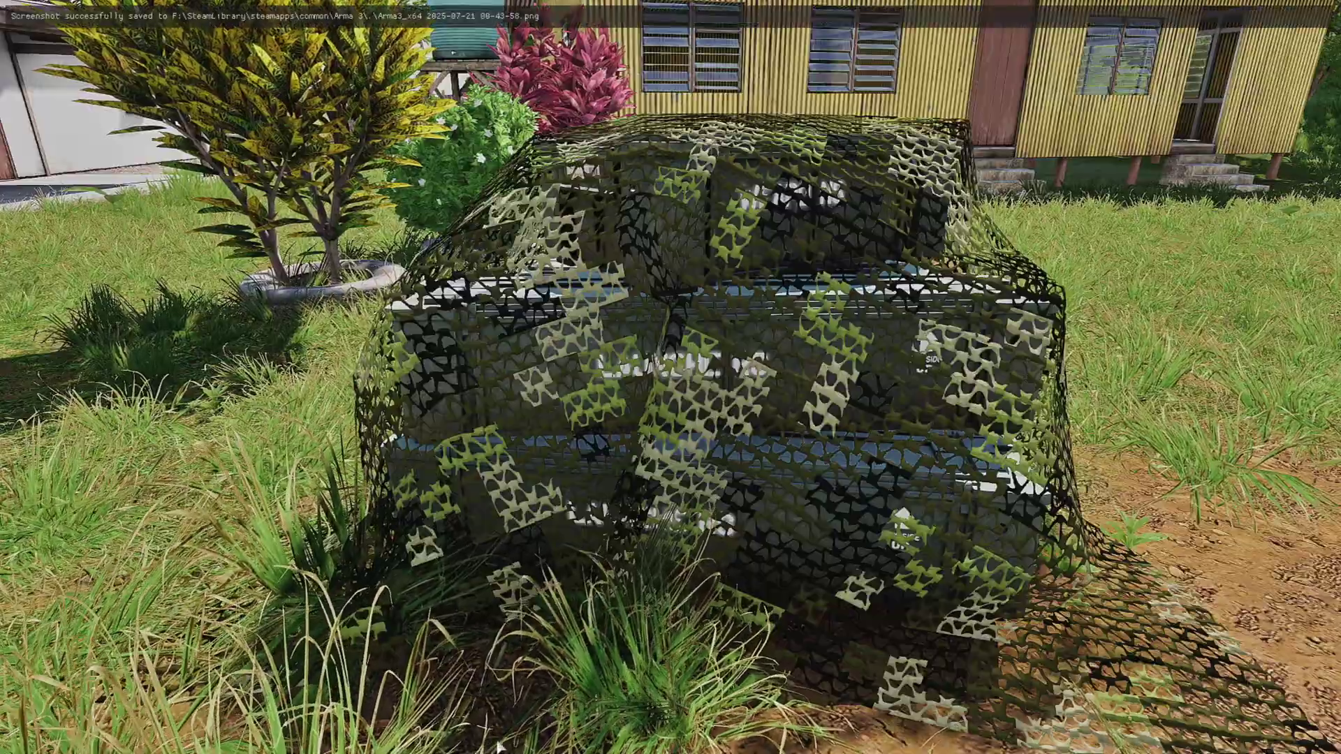
Step: Frame the R-750 Cronus Radar from the side, with the sea and the white house behind it, and capture a screenshot
scroll(670, 377, down, 2)
right_drag(670, 377, 271, 629)
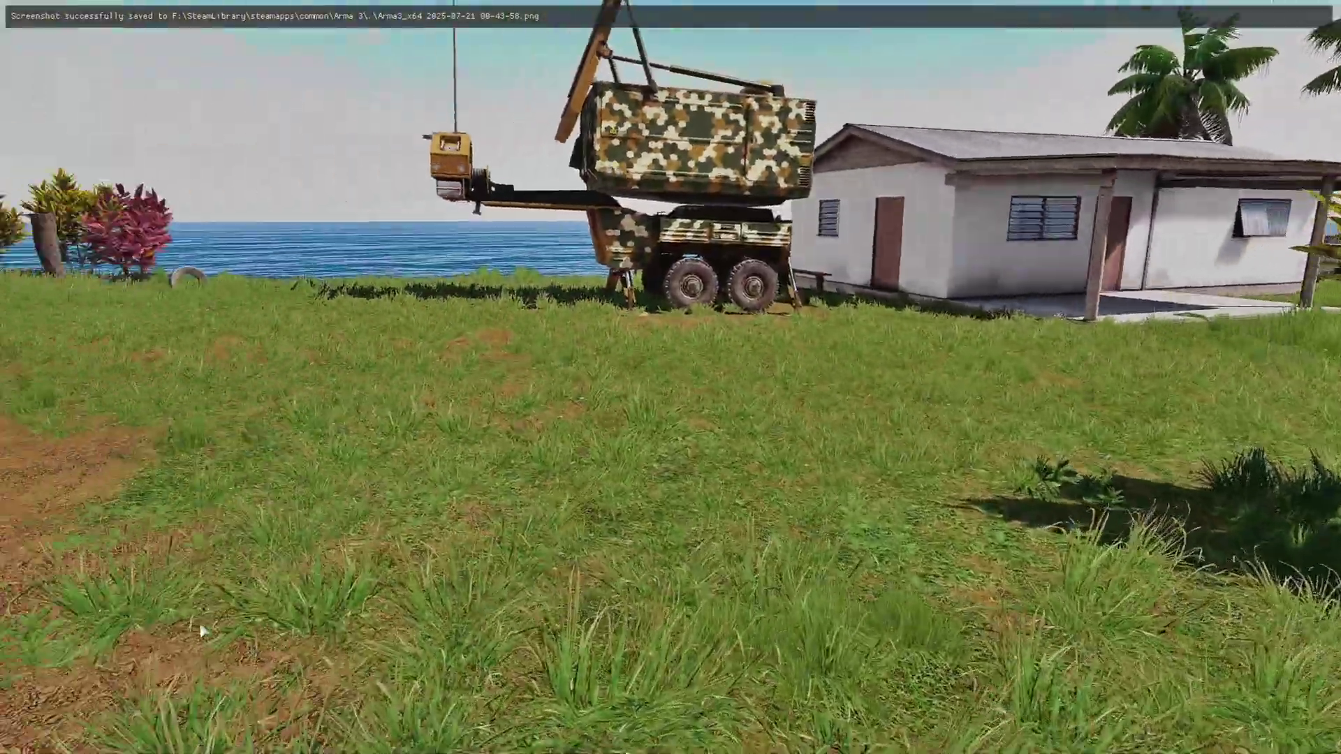
key(w)
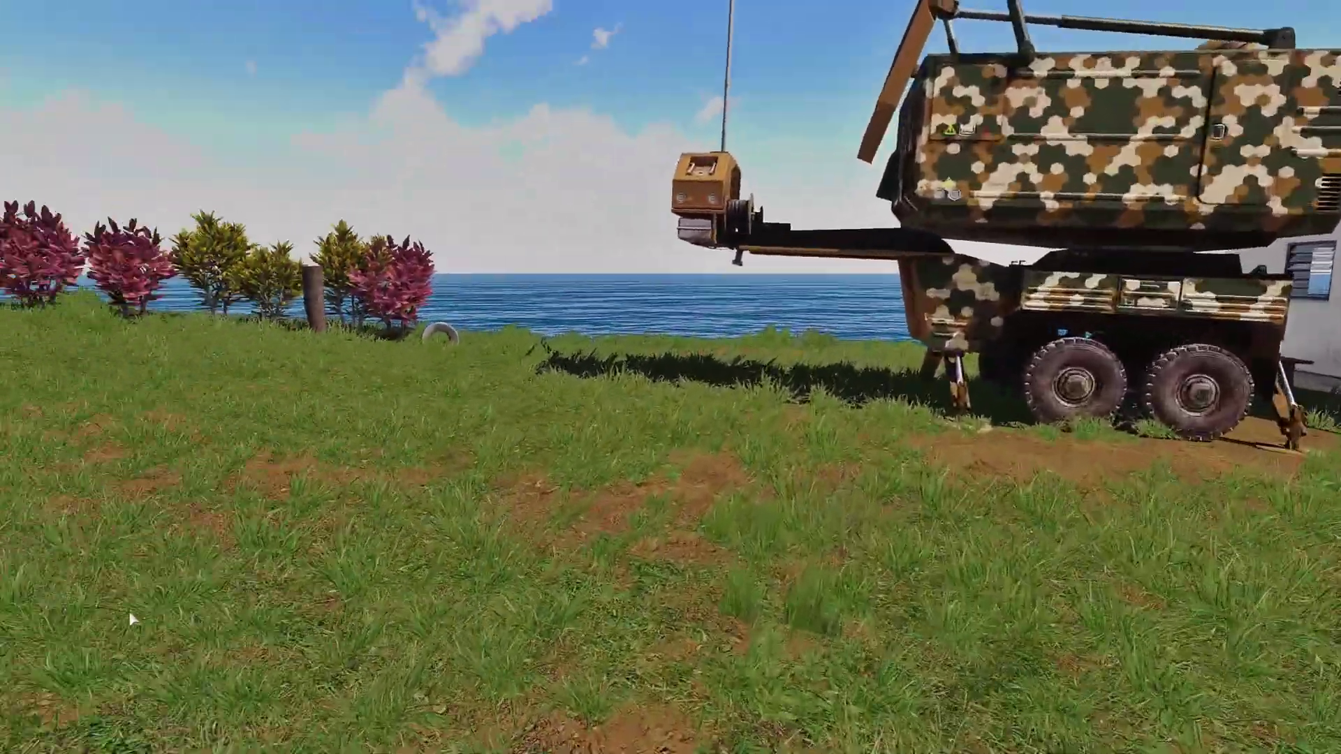
key(w)
right_drag(133, 618, 1188, 689)
key(a)
key(w)
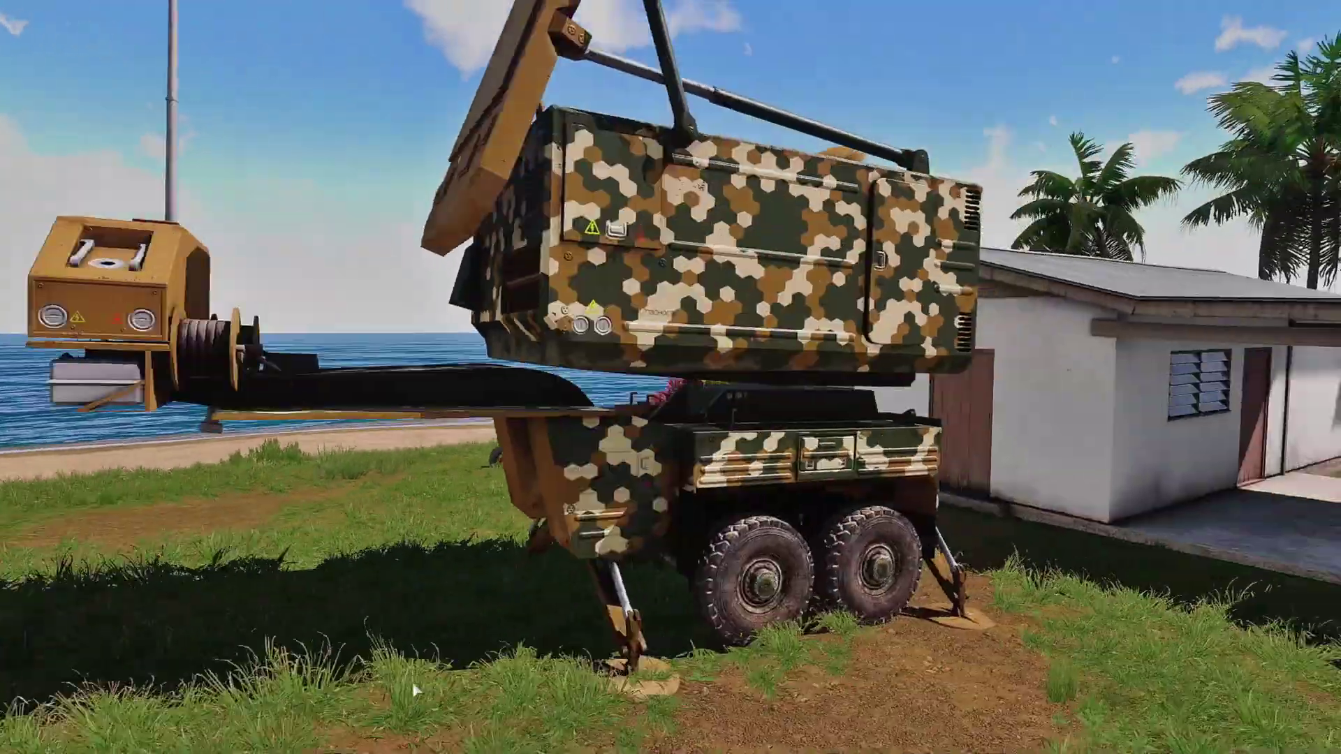
key(w)
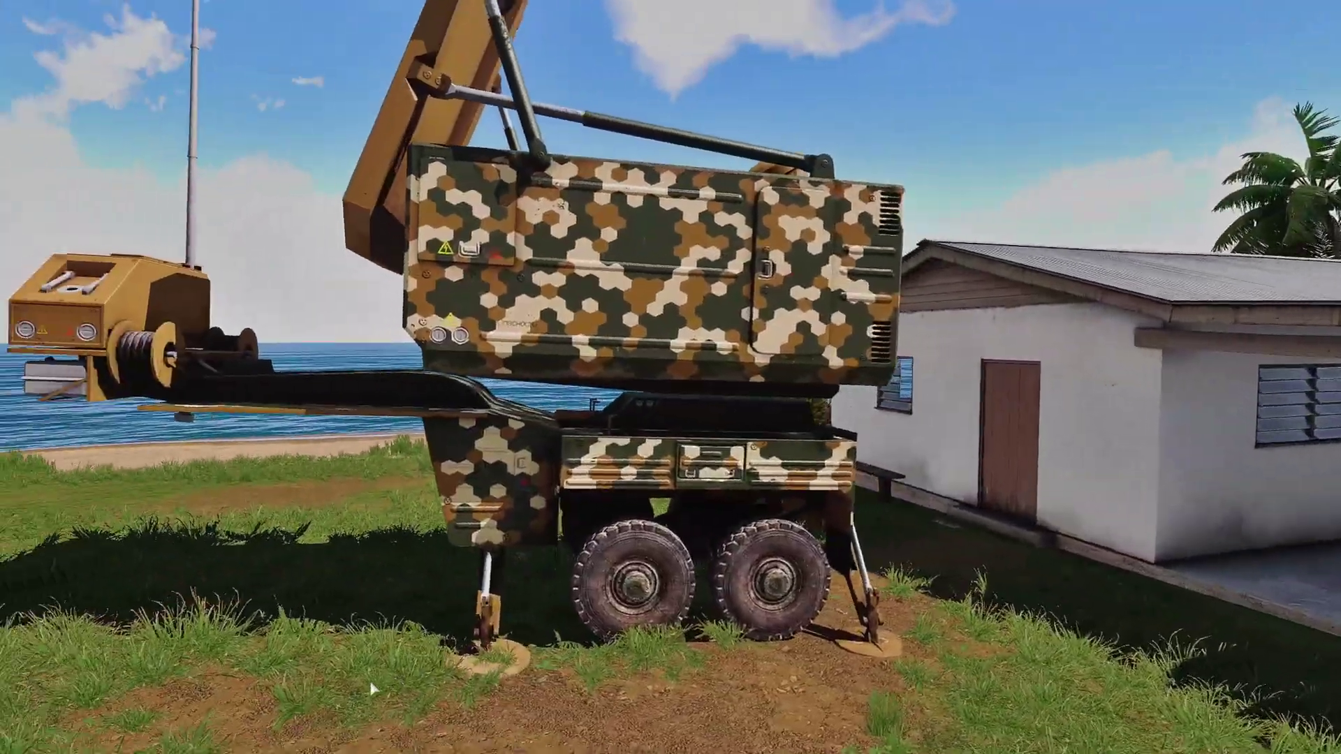
key(s)
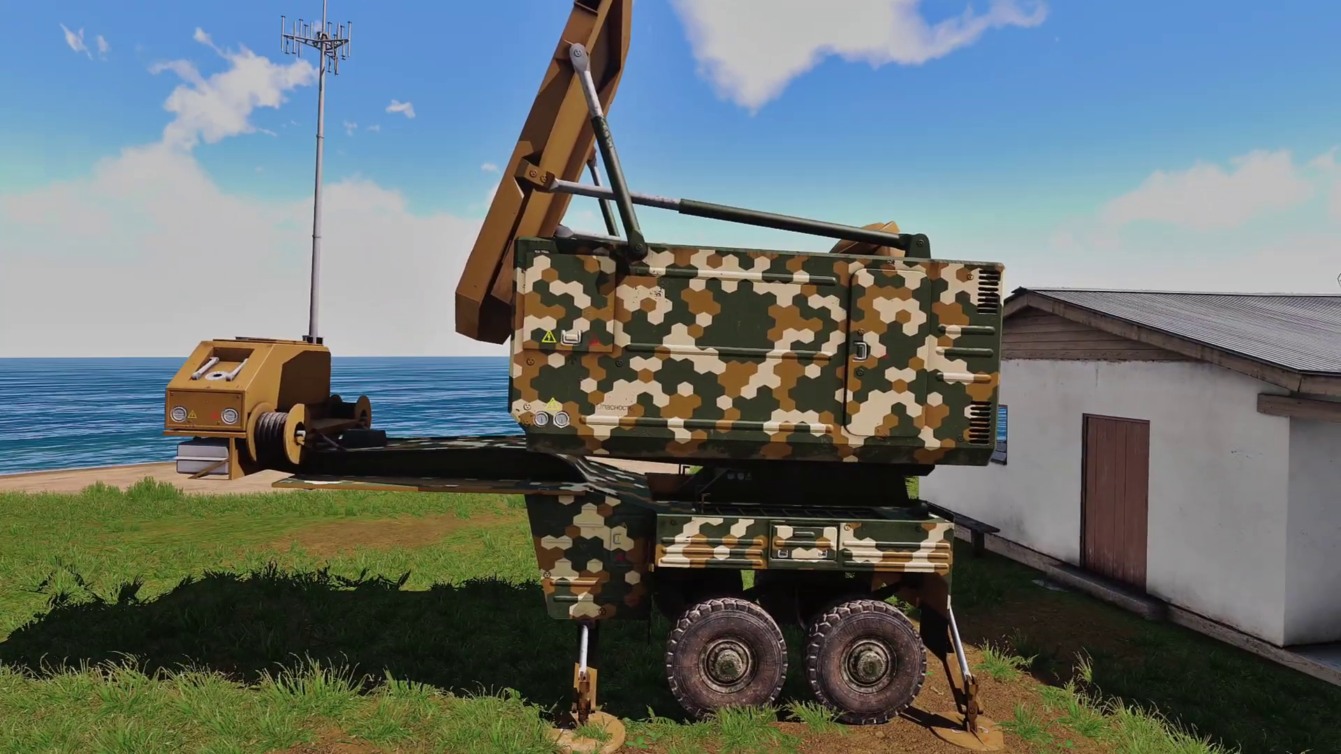
key(Print)
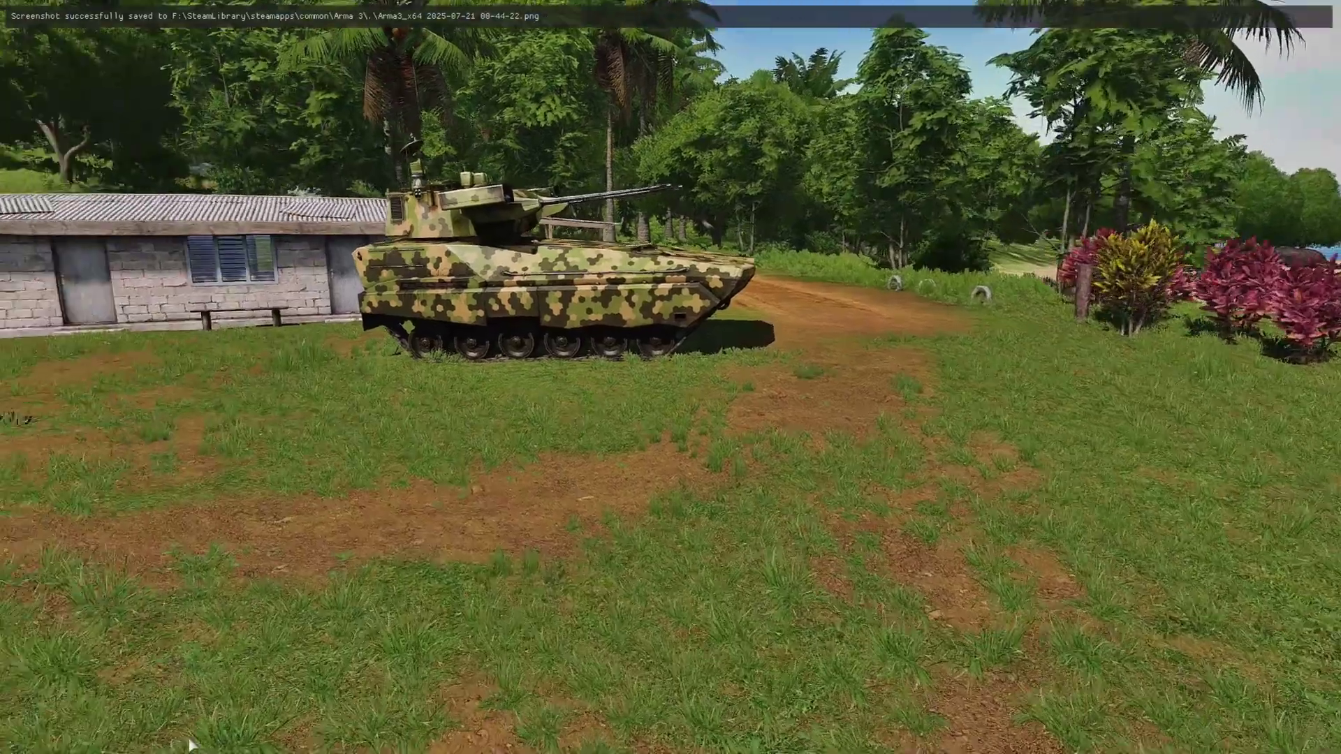
Step: Frame the ZSU-39 Tigris in close-up from its front side and capture a screenshot
key(w)
key(w)
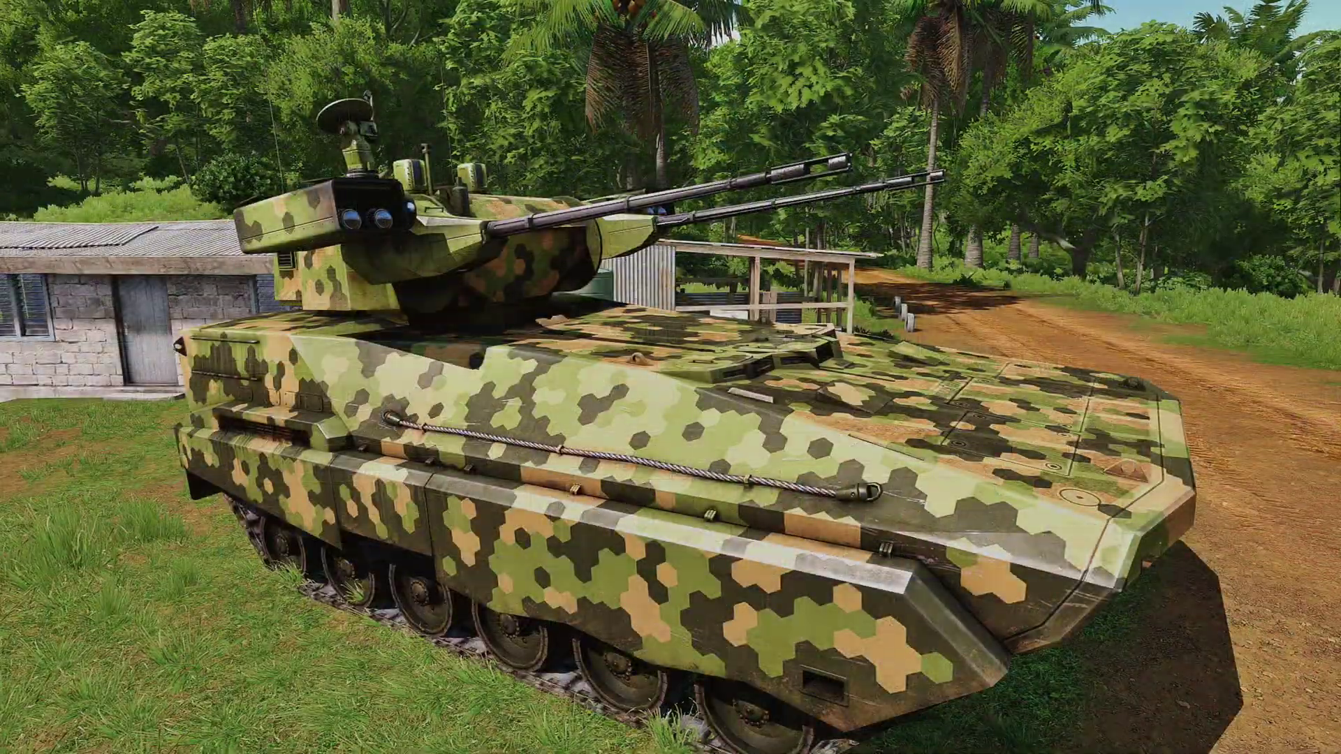
key(s)
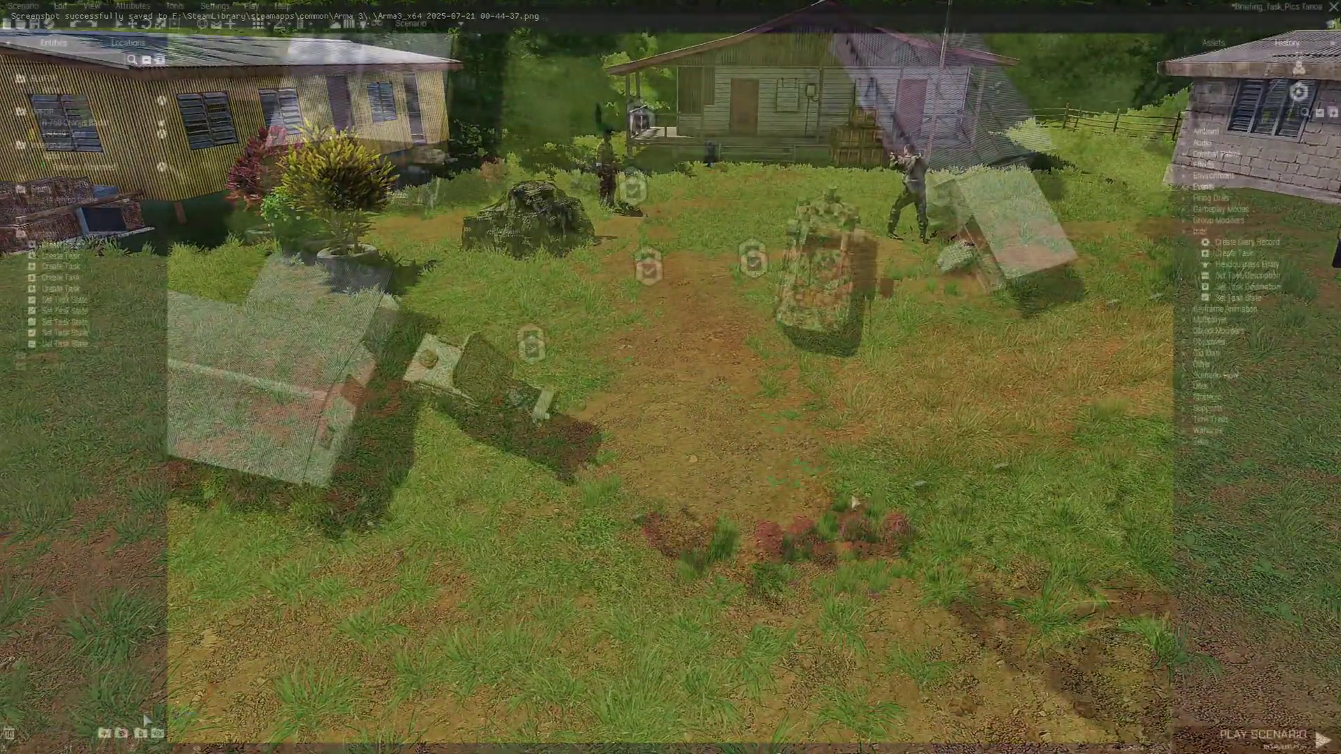
Step: Frame the whole village compound from directly overhead with the interface hidden and capture a screenshot
key(w)
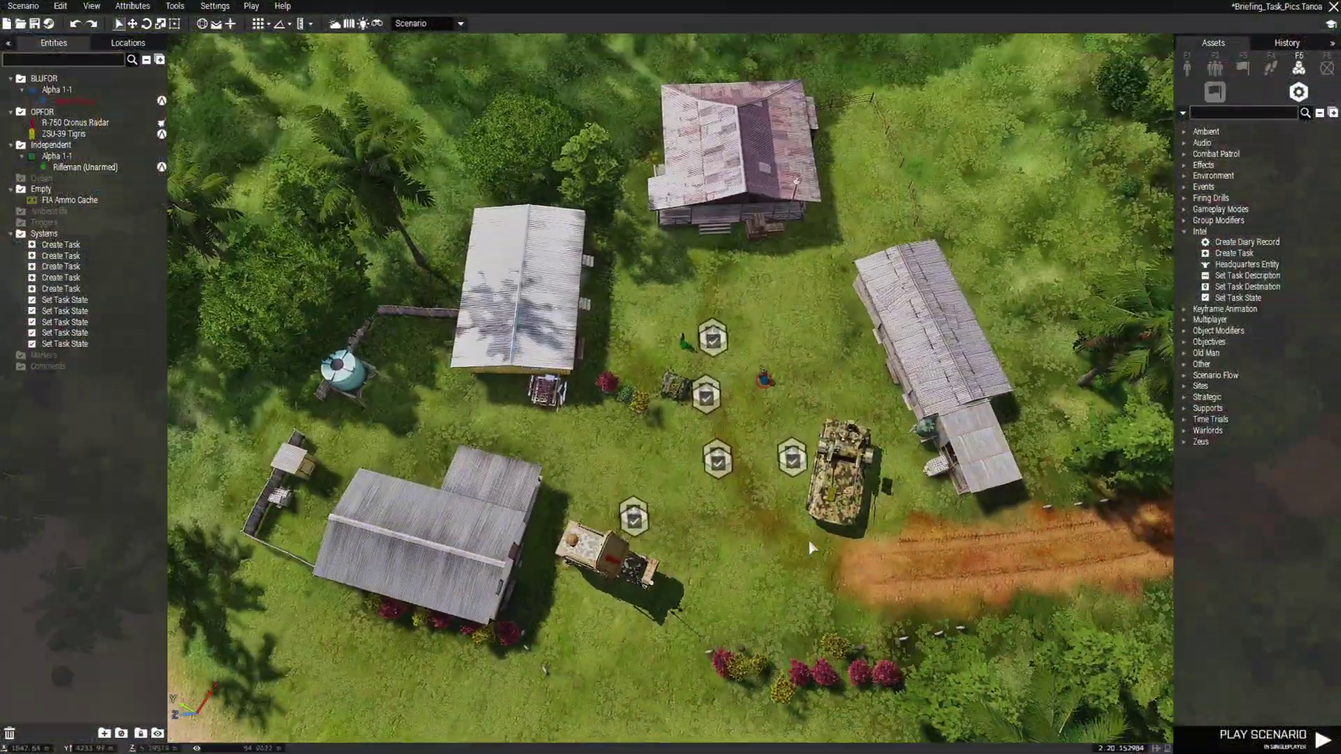
key(BackSpace)
right_drag(792, 586, 761, 606)
scroll(664, 616, up, 1)
scroll(667, 618, down, 1)
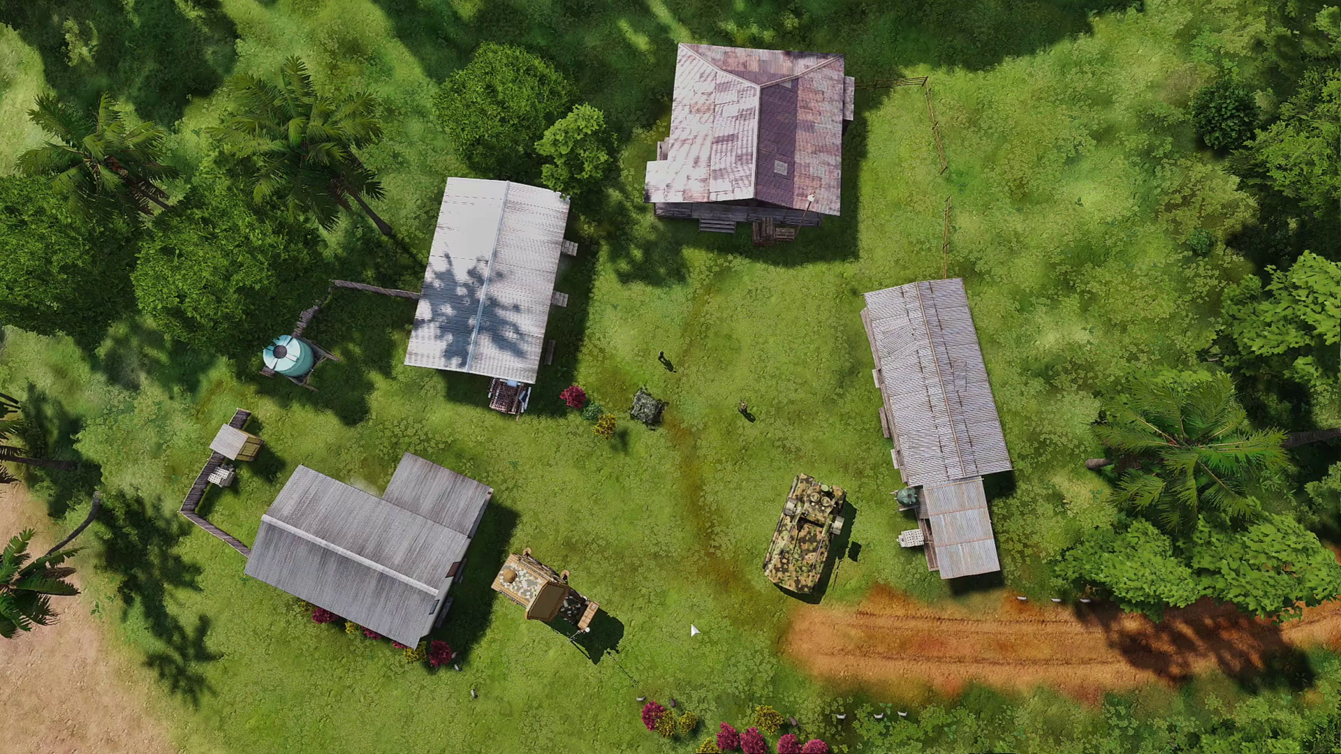
key(w)
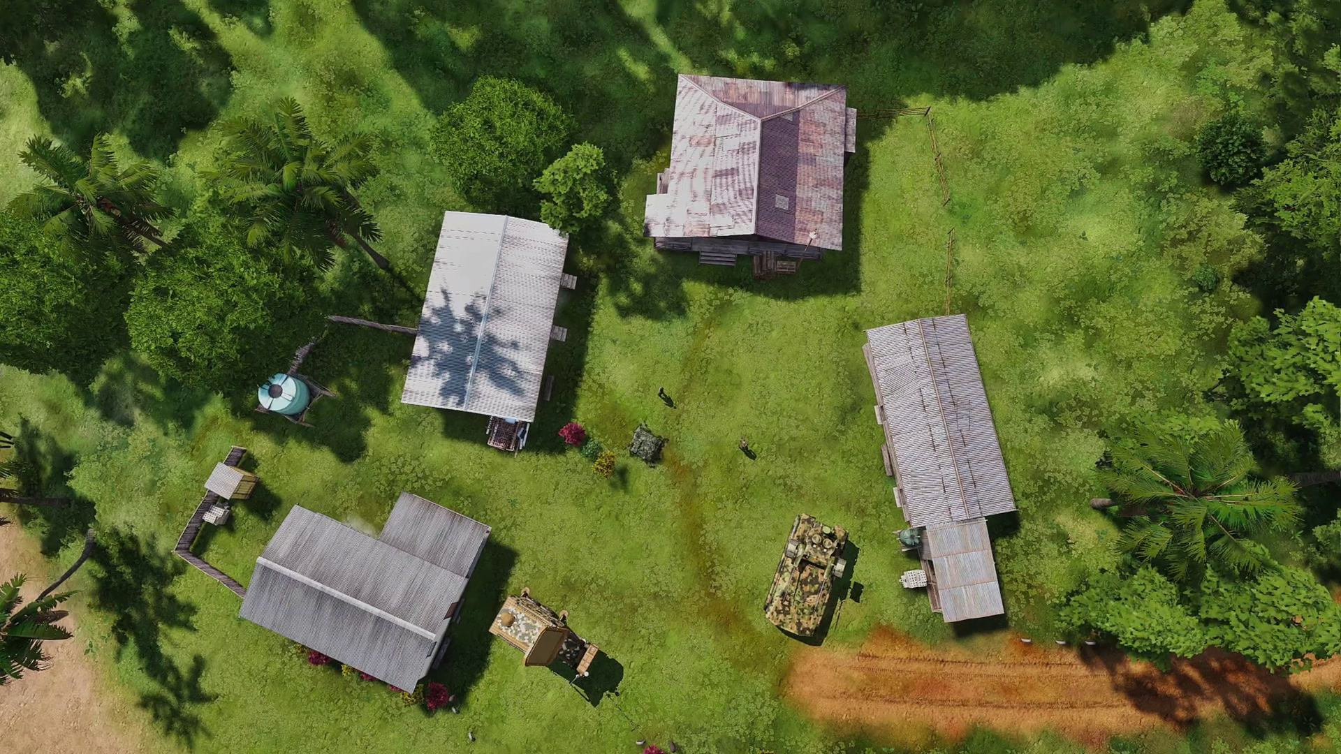
key(s)
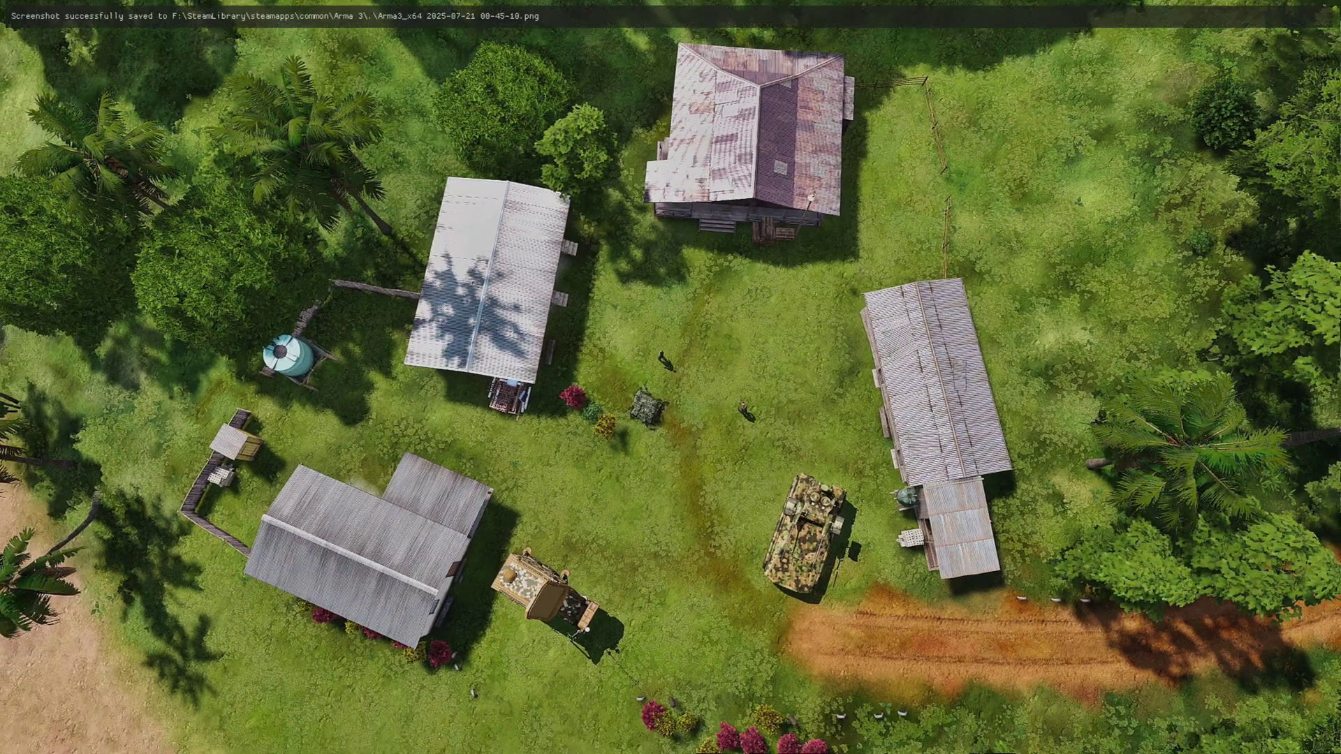
key(BackSpace)
Step: Save the scenario and open its Briefing_Task_Pics.Tanoa mission folder in File Explorer
scroll(674, 623, up, 3)
key(s)
right_drag(669, 586, 674, 518)
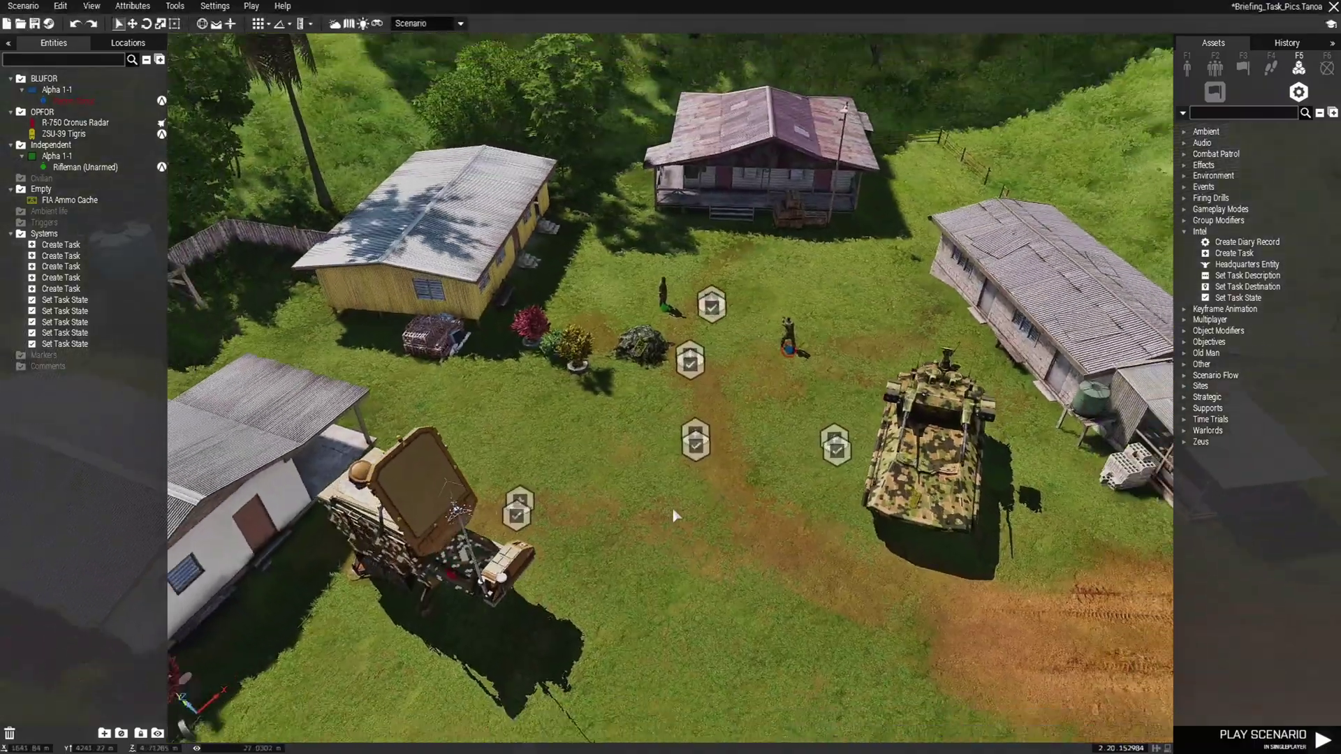
click(23, 6)
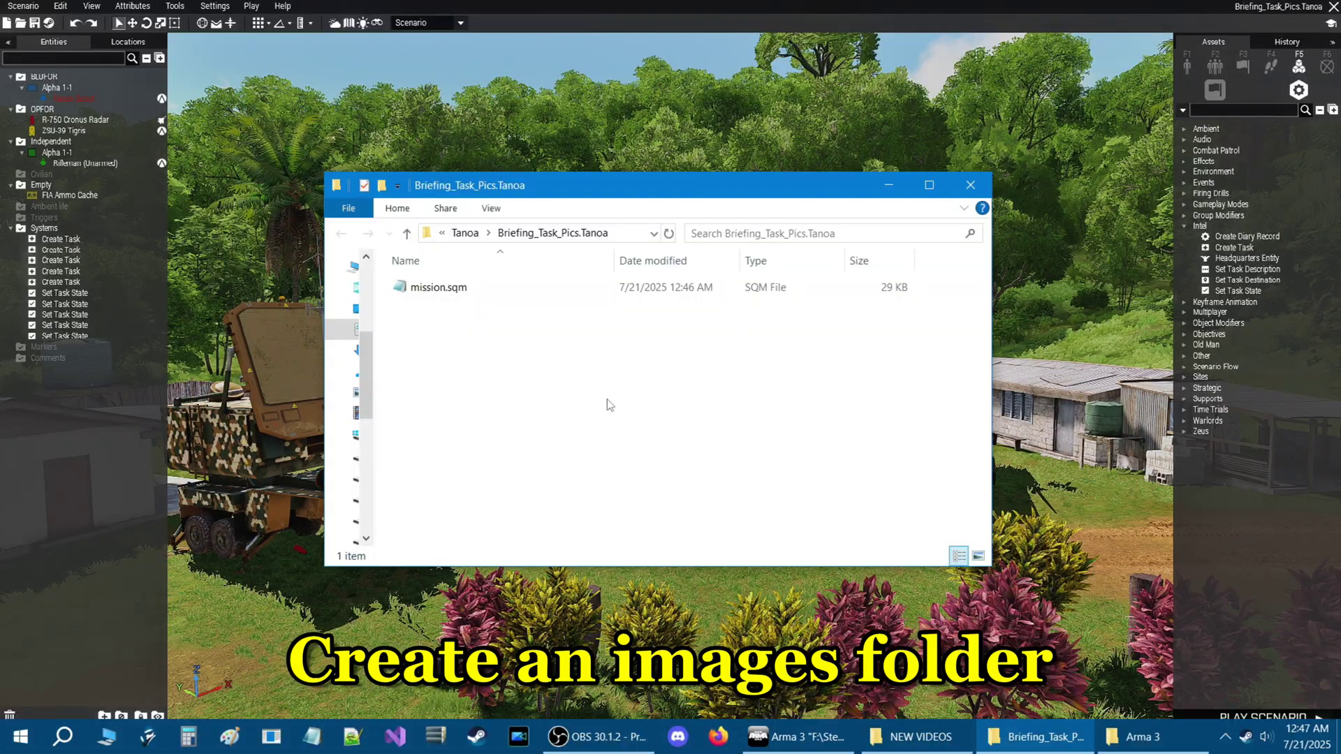
Step: Create a folder named images in the Briefing_Task_Pics.Tanoa mission folder
click(382, 185)
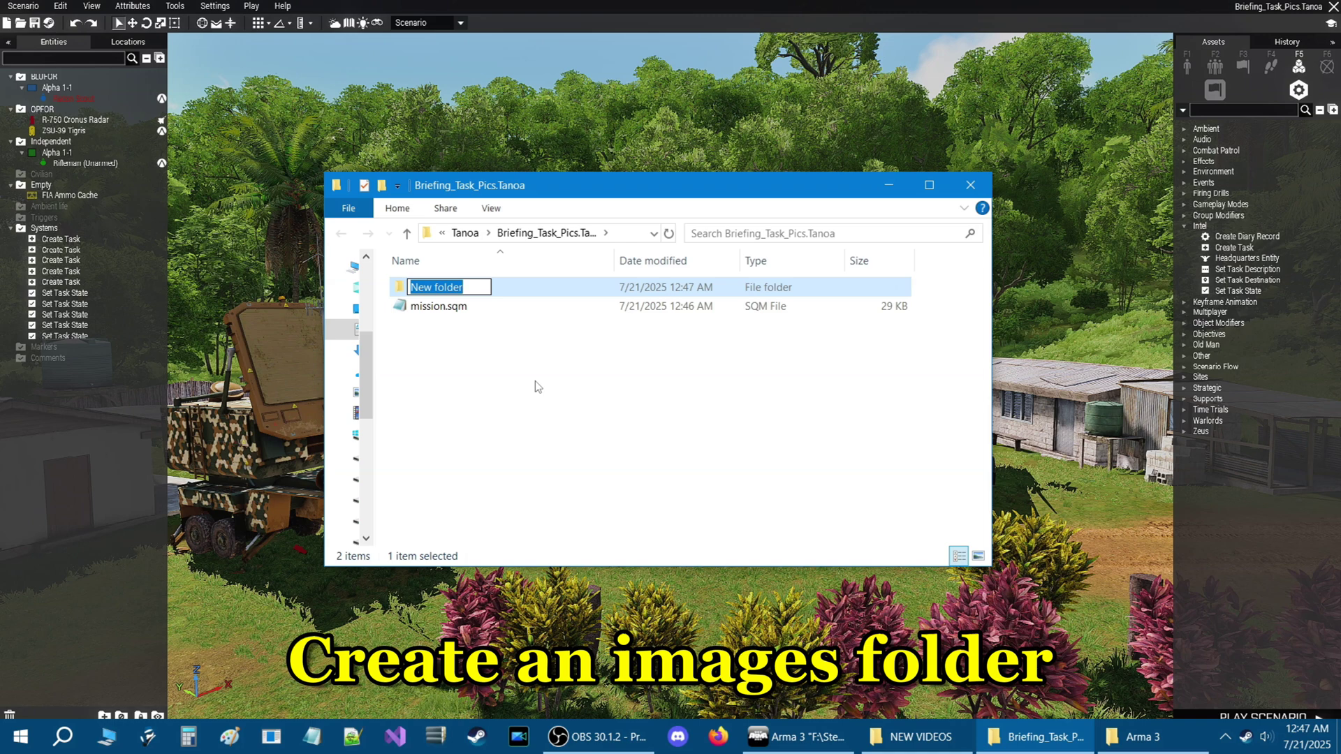
text(images)
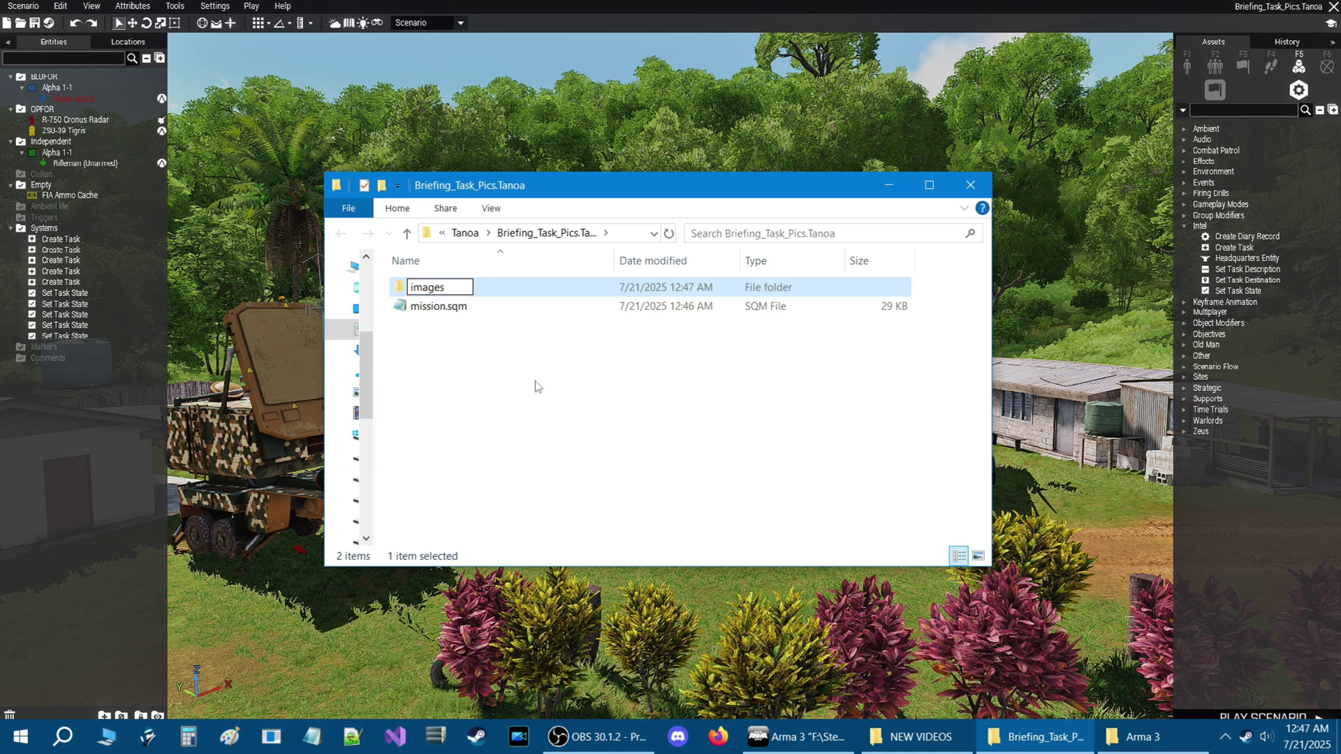
click(525, 400)
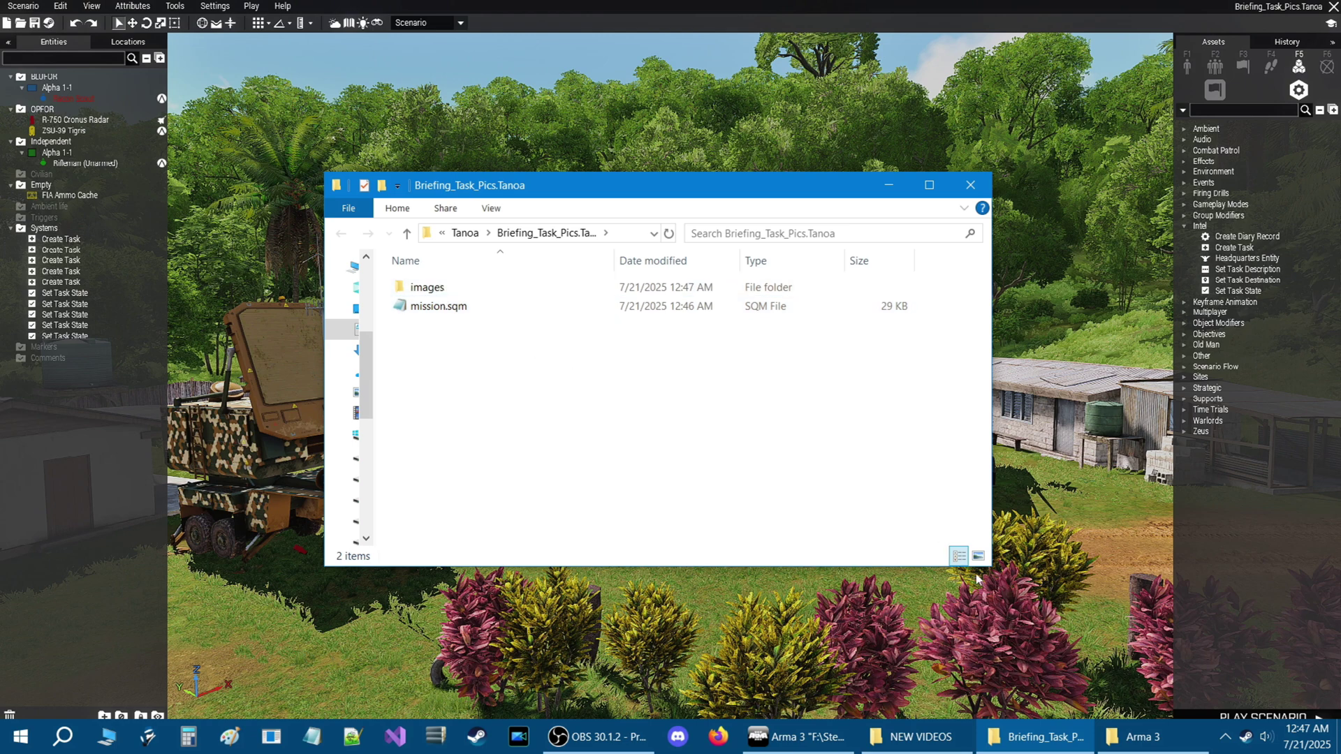
click(1140, 735)
drag(634, 234, 919, 189)
scroll(839, 394, down, 5)
scroll(837, 403, down, 8)
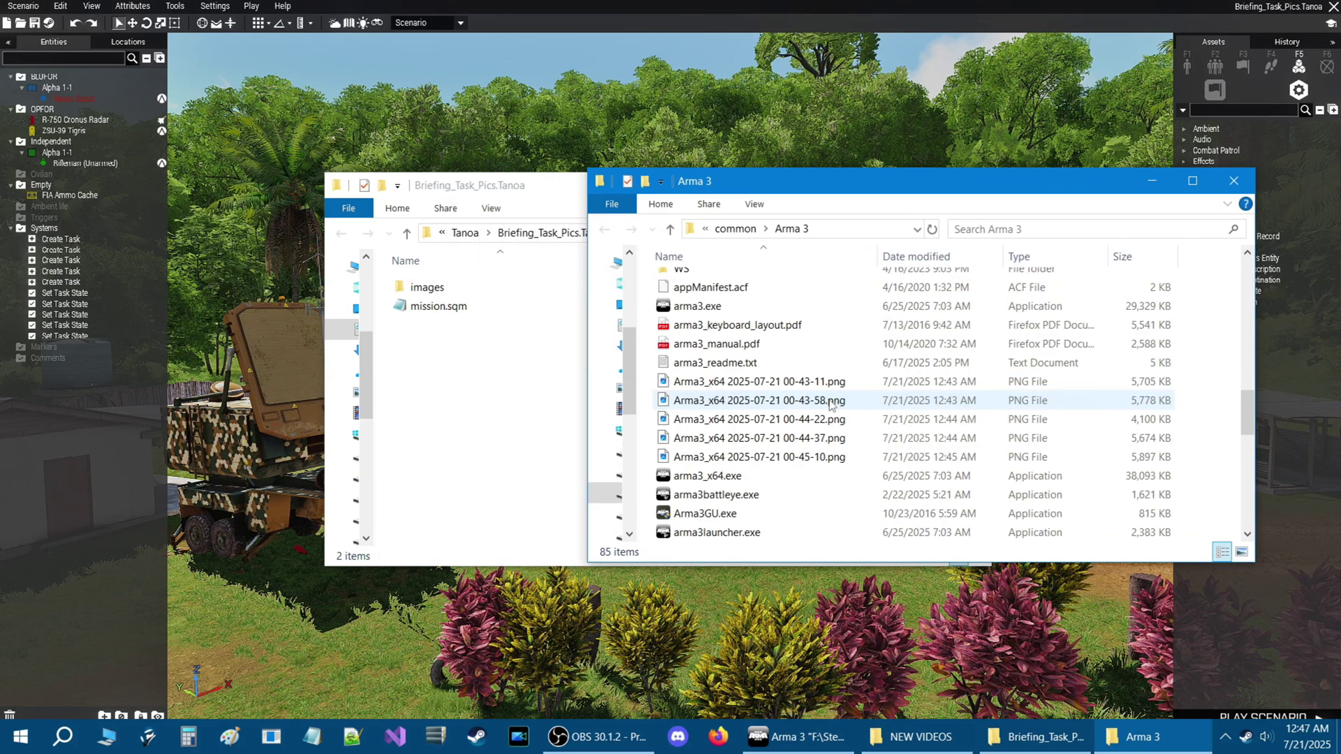
click(829, 461)
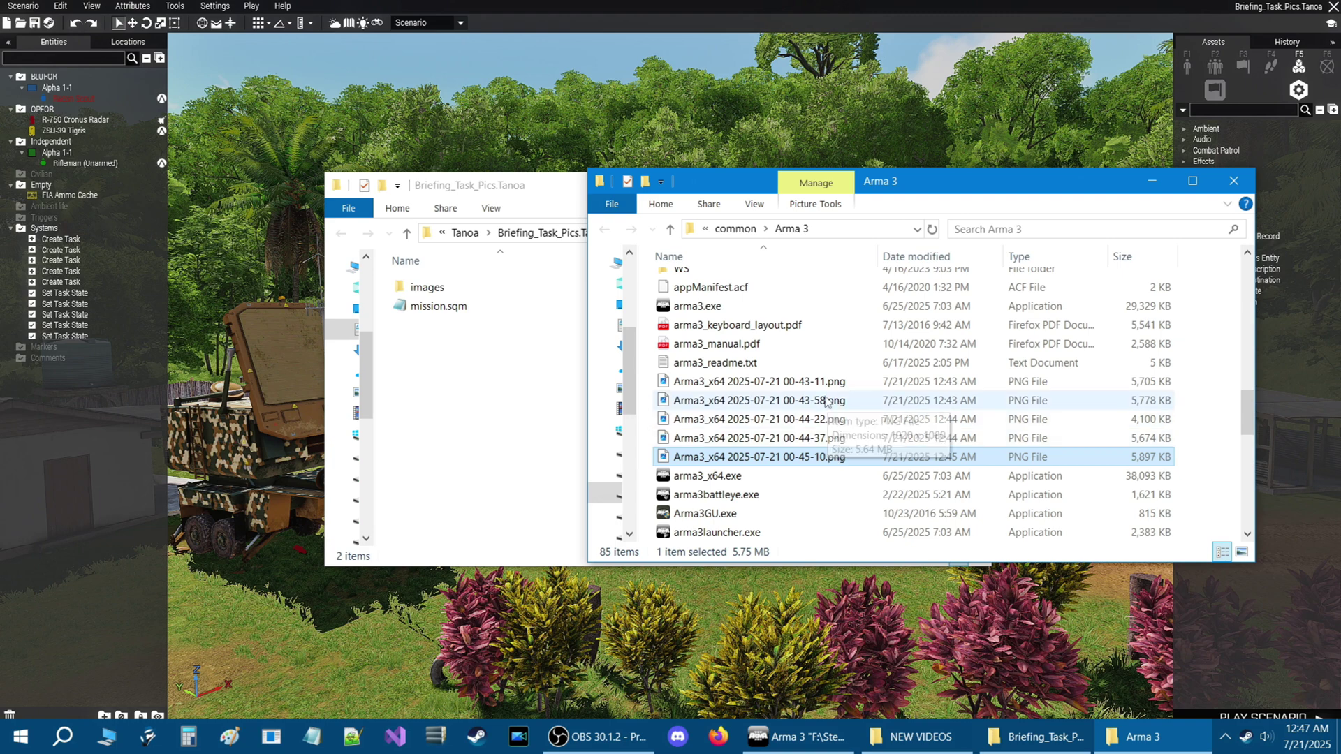
shift+click(810, 383)
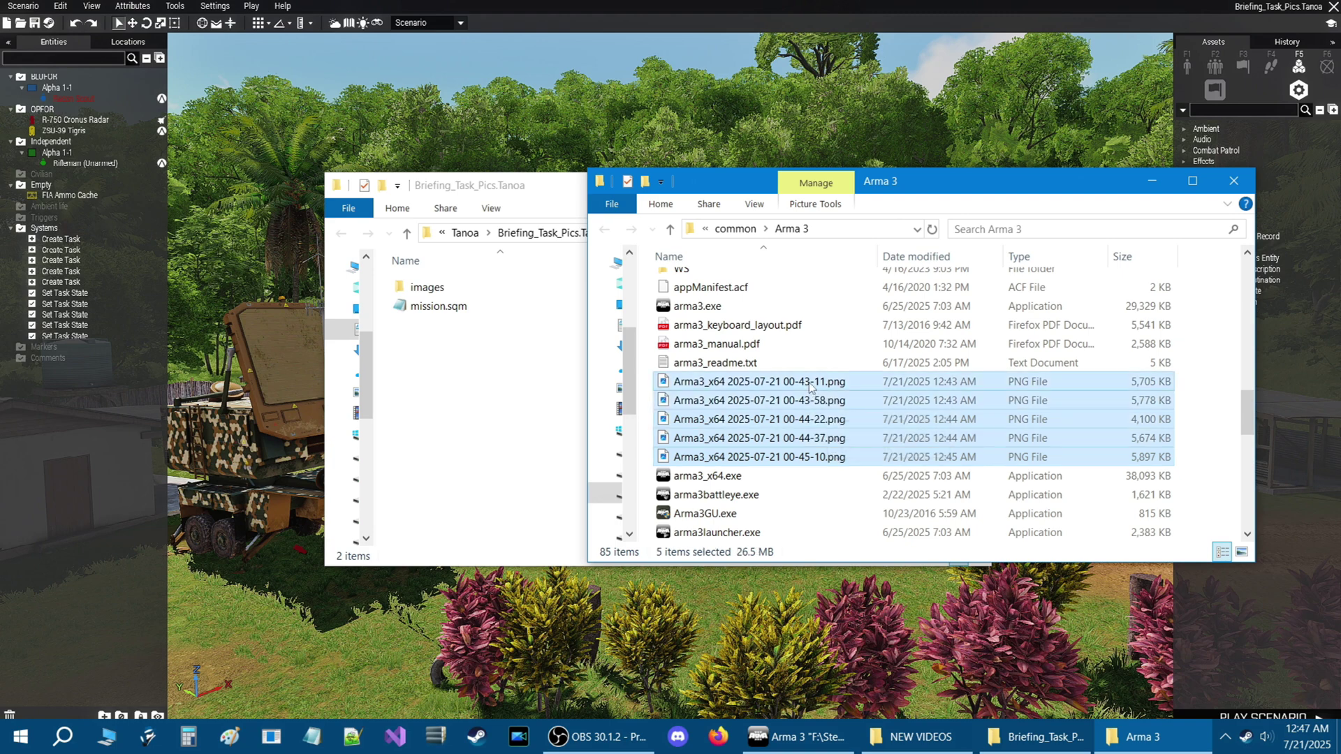
drag(682, 388, 421, 285)
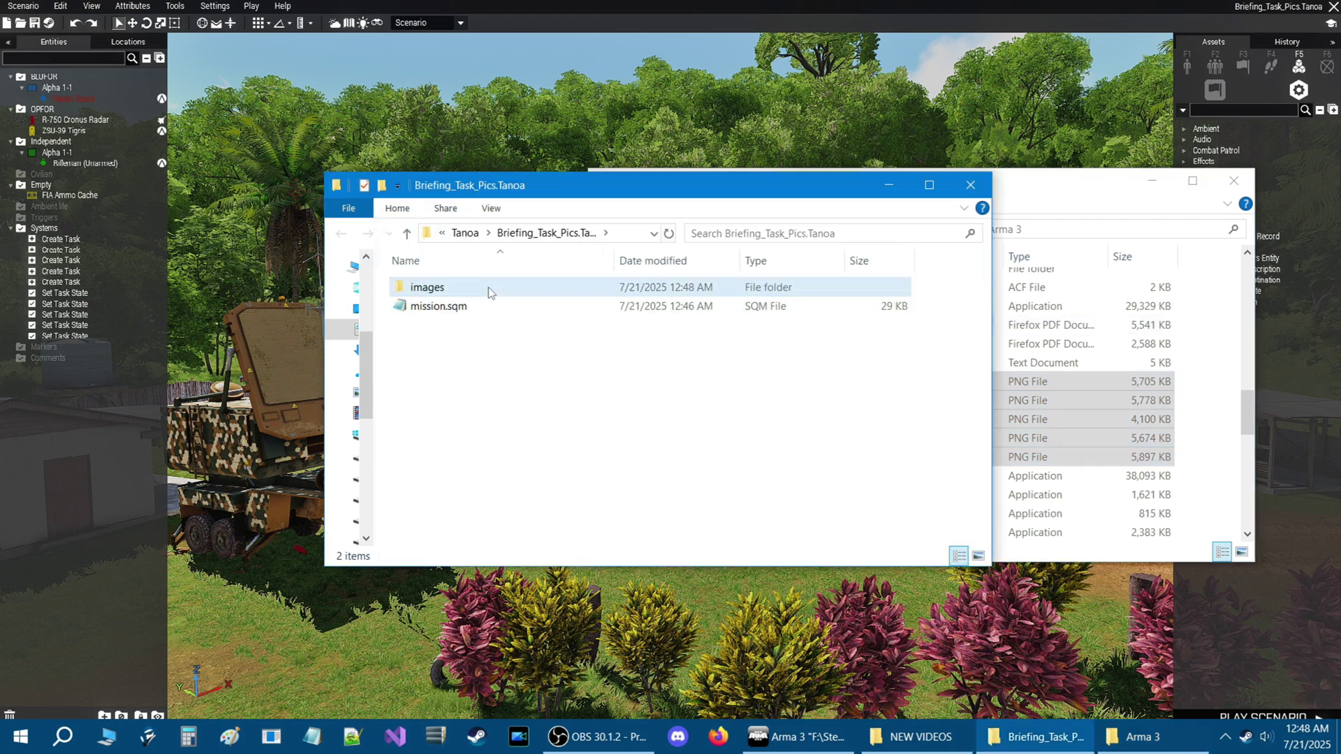
Step: Open the images folder, delete the five original PNG screenshots from the Arma 3 folder, and close the Arma 3 folder
double_click(470, 287)
drag(825, 208, 492, 208)
click(1228, 401)
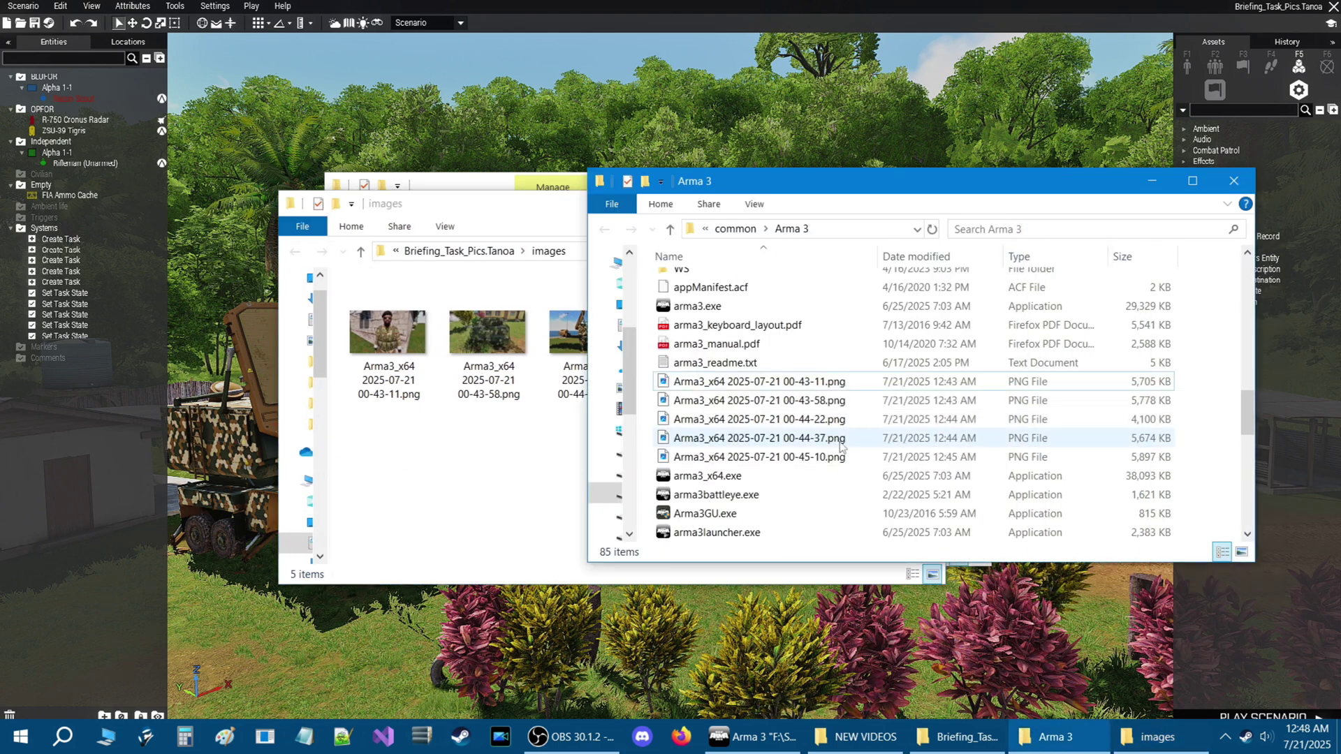
click(817, 456)
shift+click(784, 385)
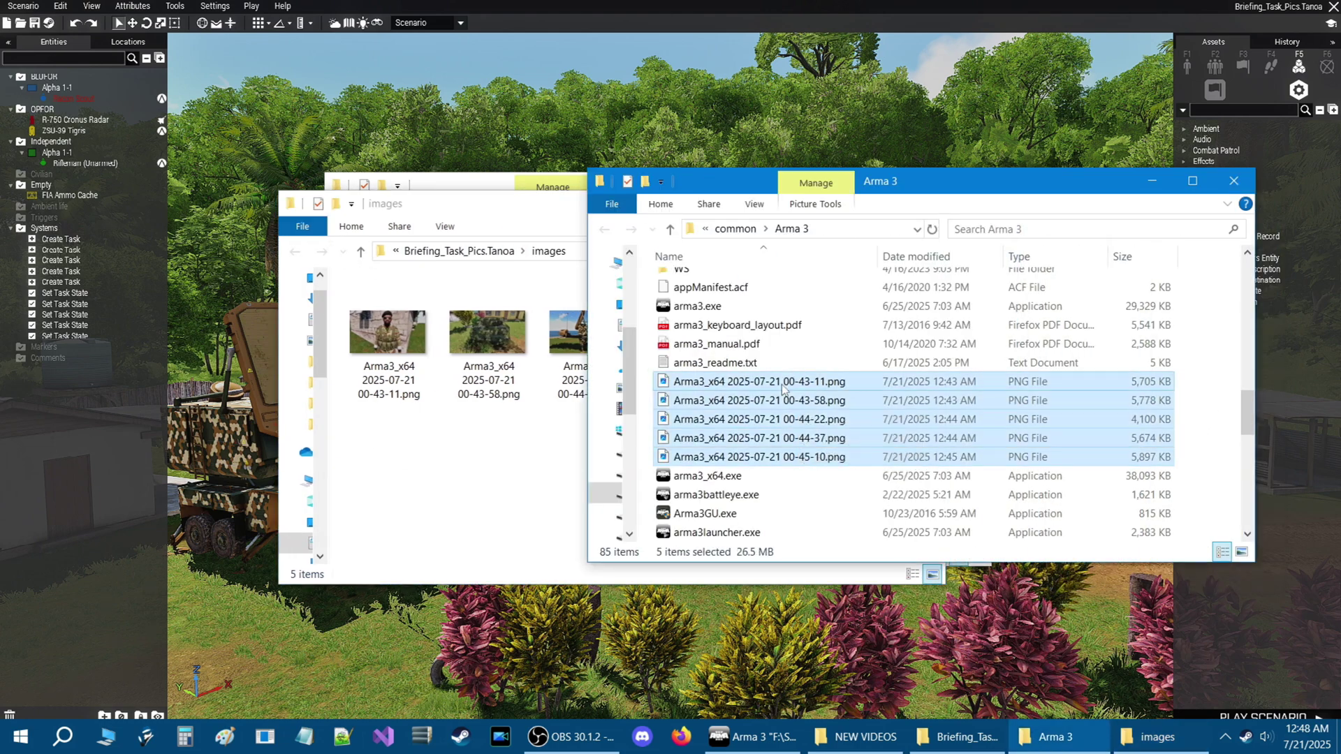
key(Delete)
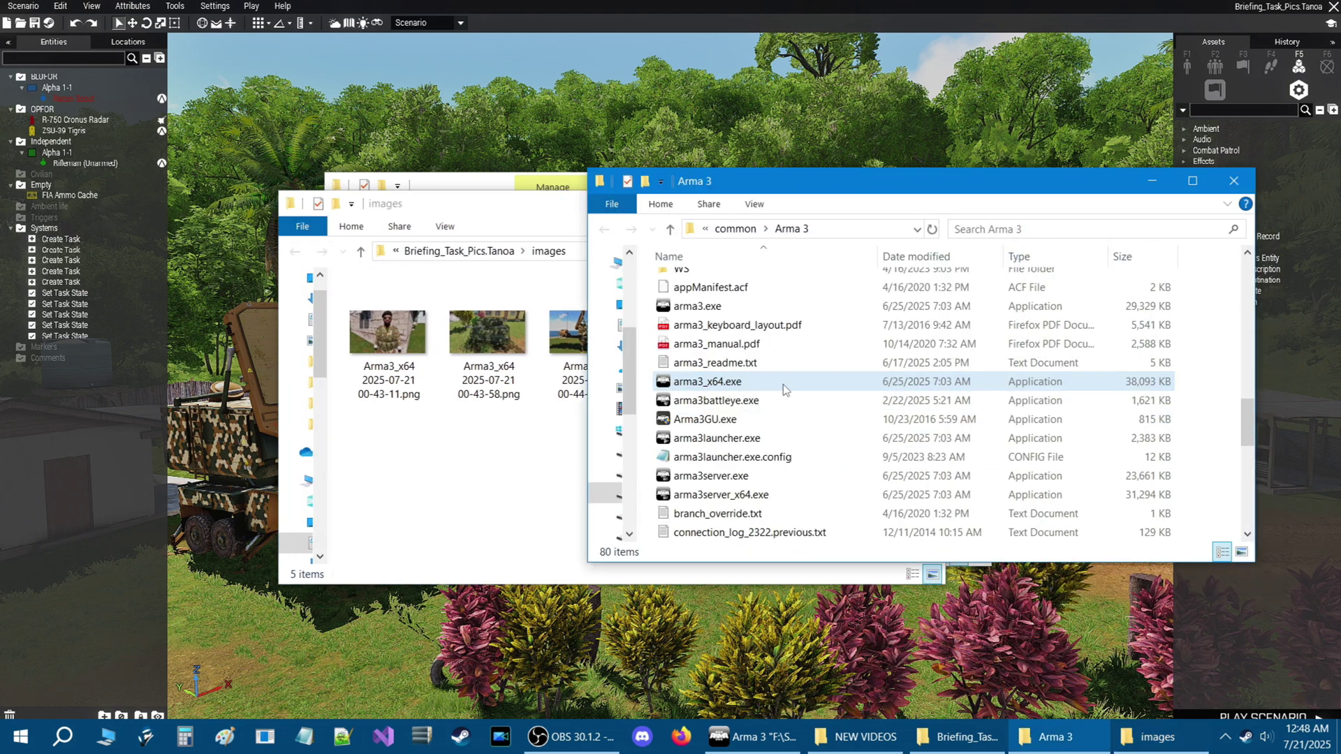
click(1234, 181)
drag(586, 215, 846, 203)
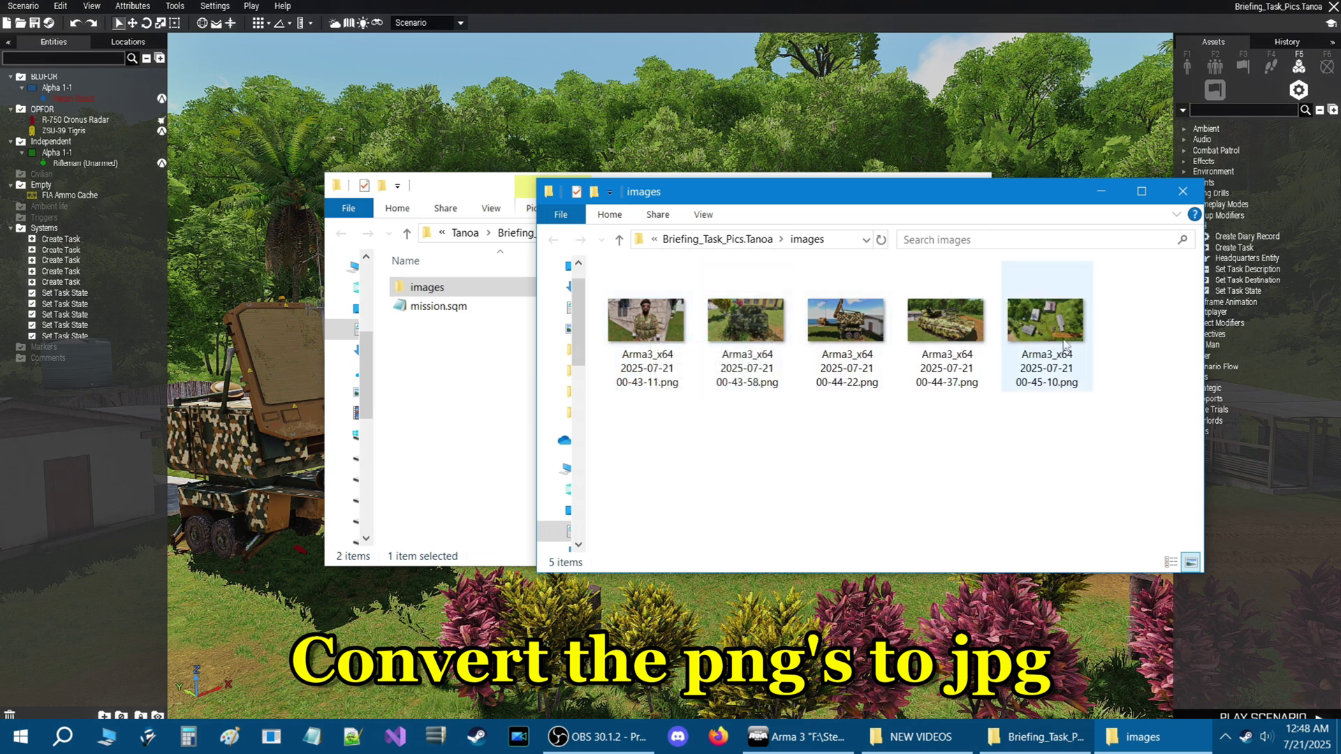
click(675, 390)
click(677, 386)
click(674, 387)
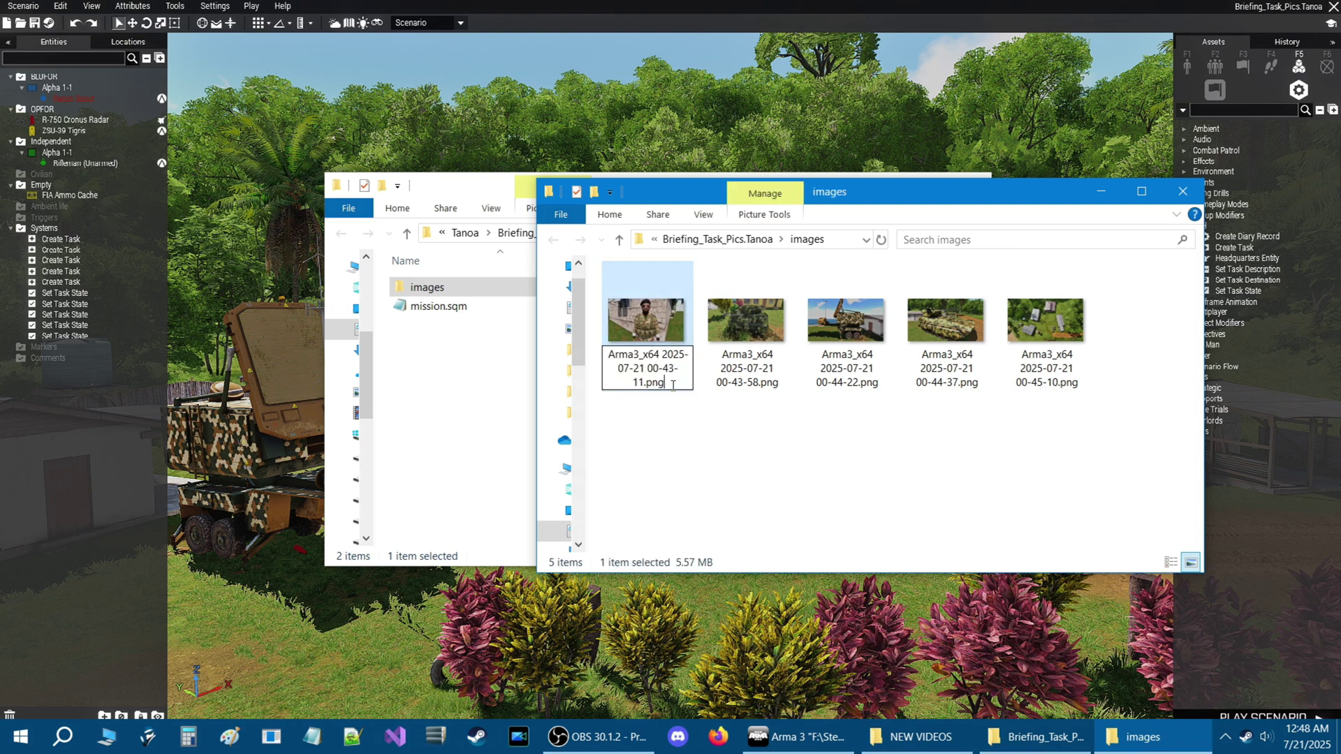
key(BackSpace)
key(BackSpace)
key(BackSpace)
key(Return)
click(806, 380)
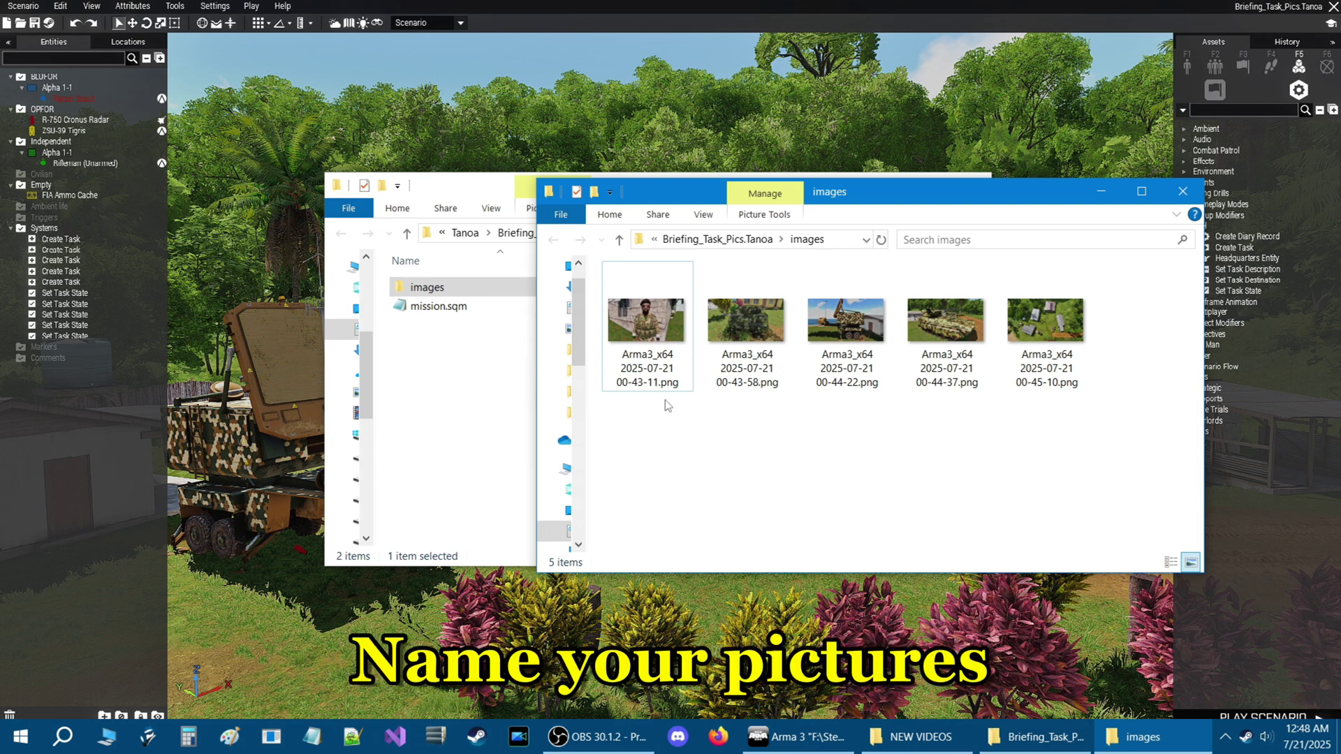
Step: Rename the rifleman screenshot as of.png and the ammo cache screenshot as ammo.png
click(645, 387)
click(643, 387)
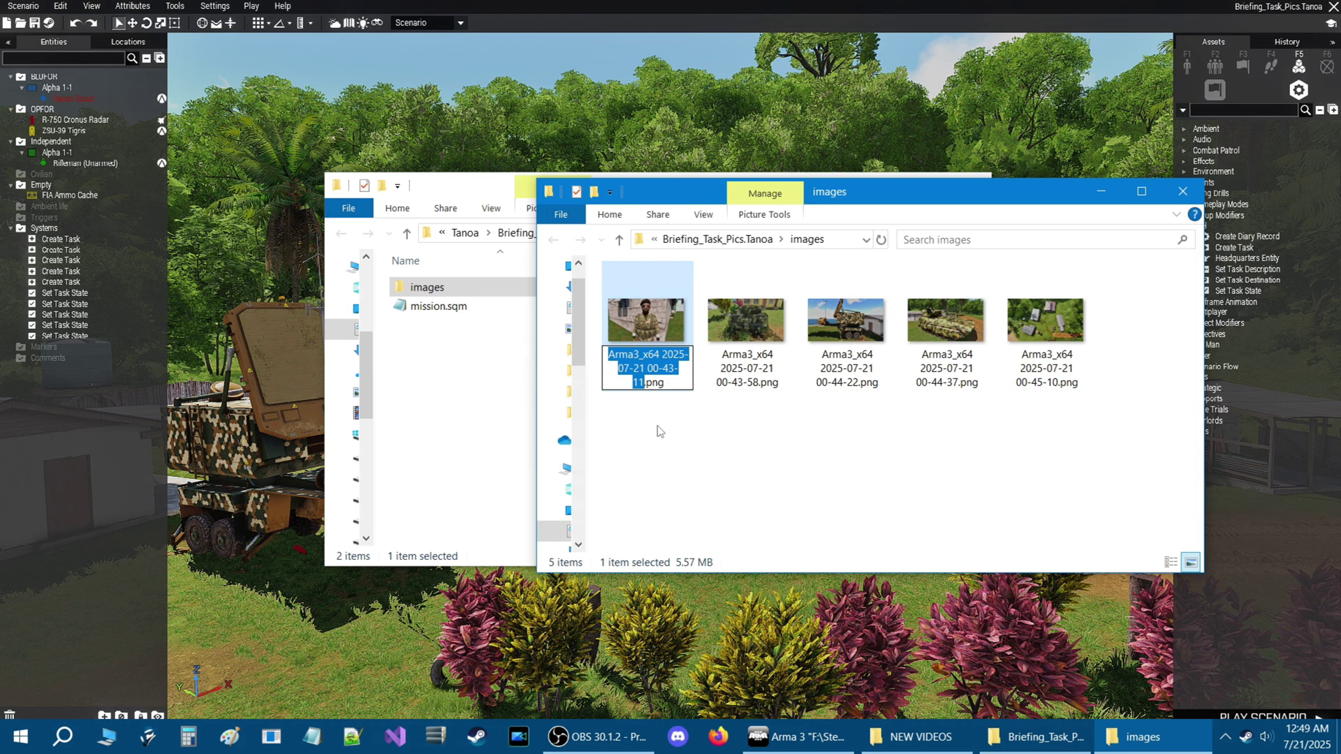
text(of)
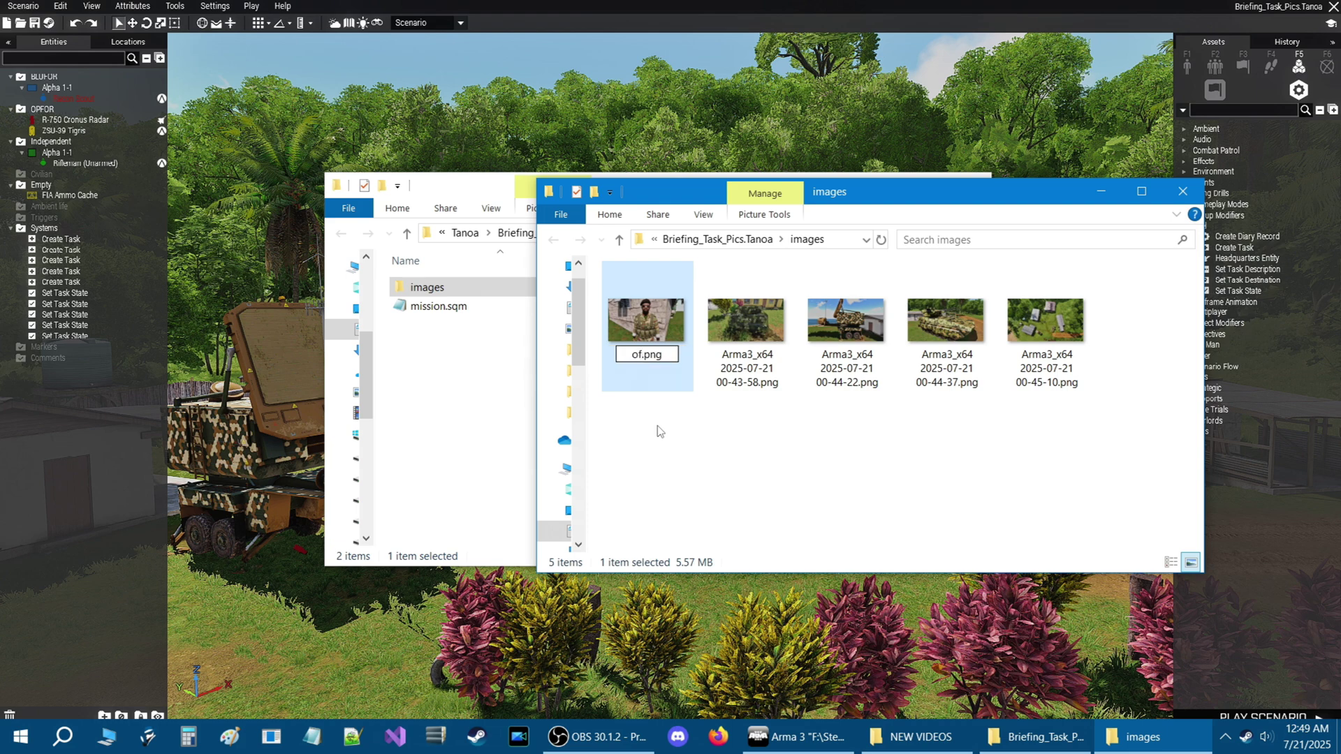
click(678, 475)
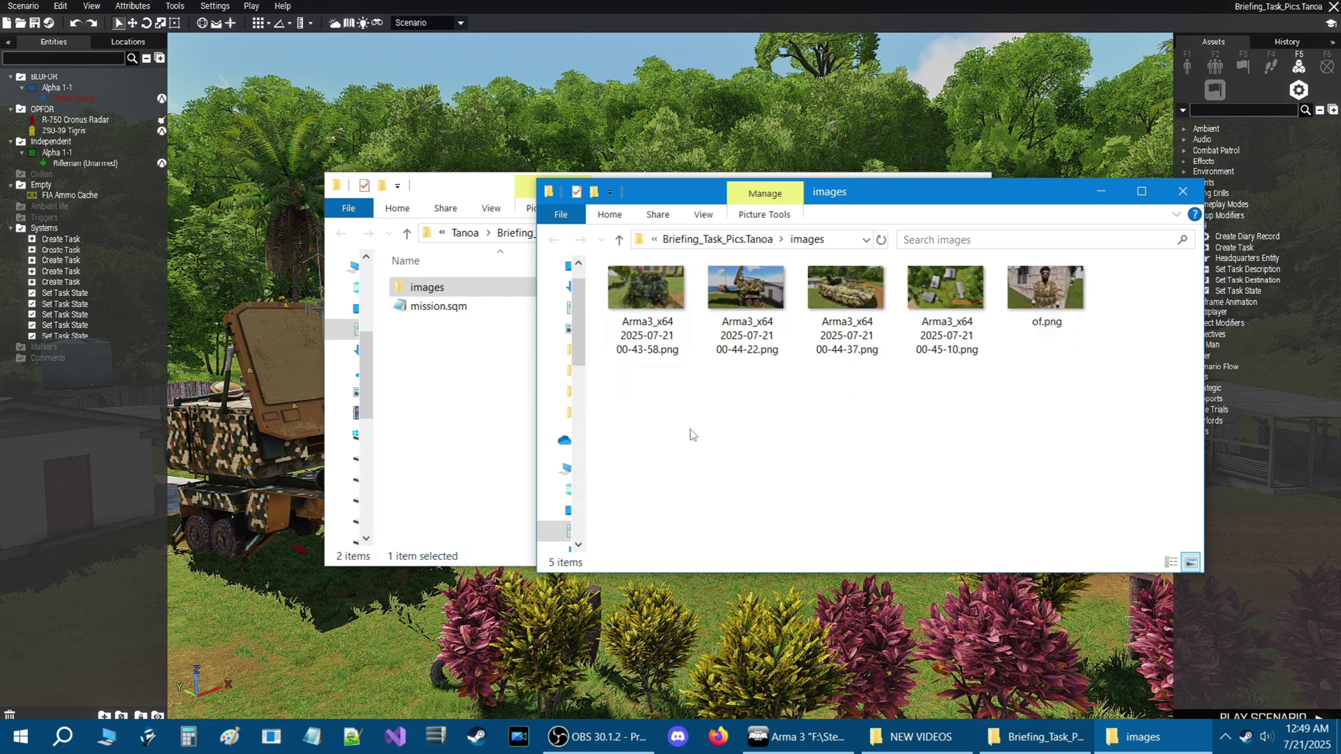
click(643, 358)
key(F2)
text(ammo)
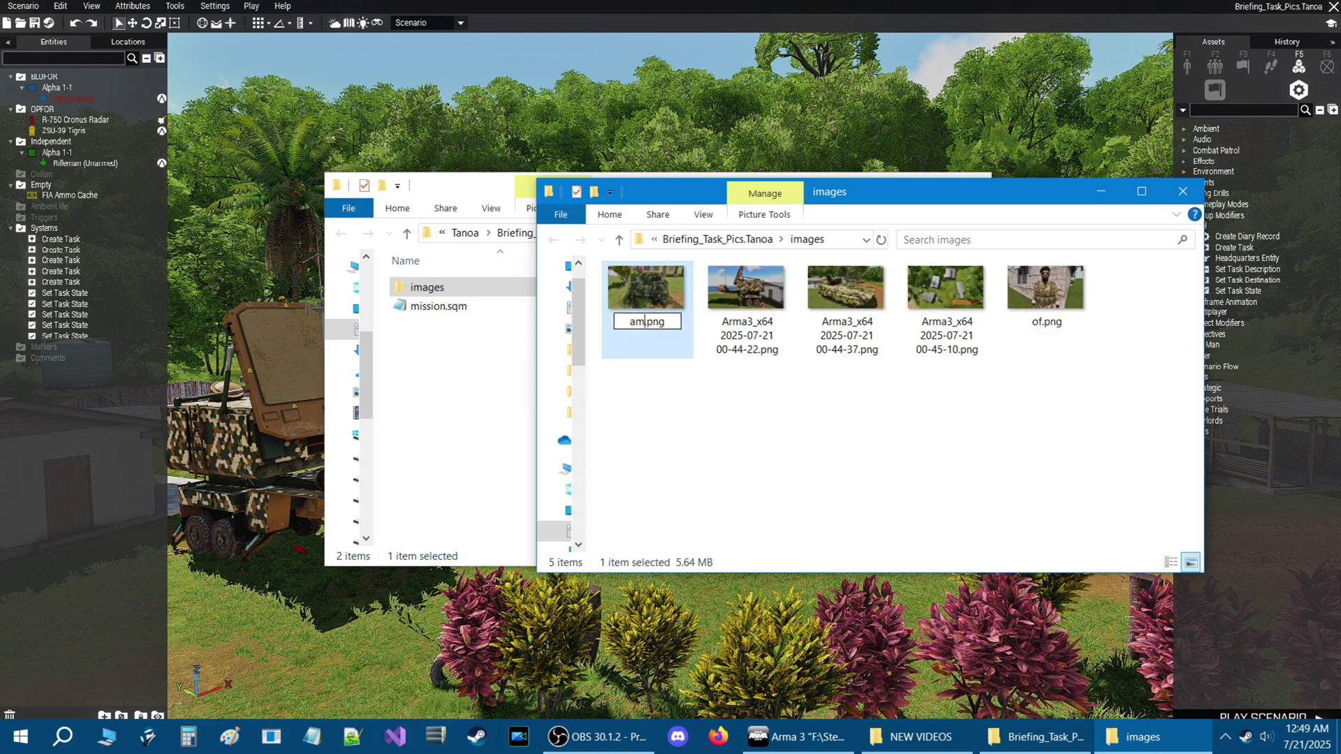
Step: Rename the radar screenshot as radar.png and the ZSU-39 Tigris screenshot as aa.png
click(746, 346)
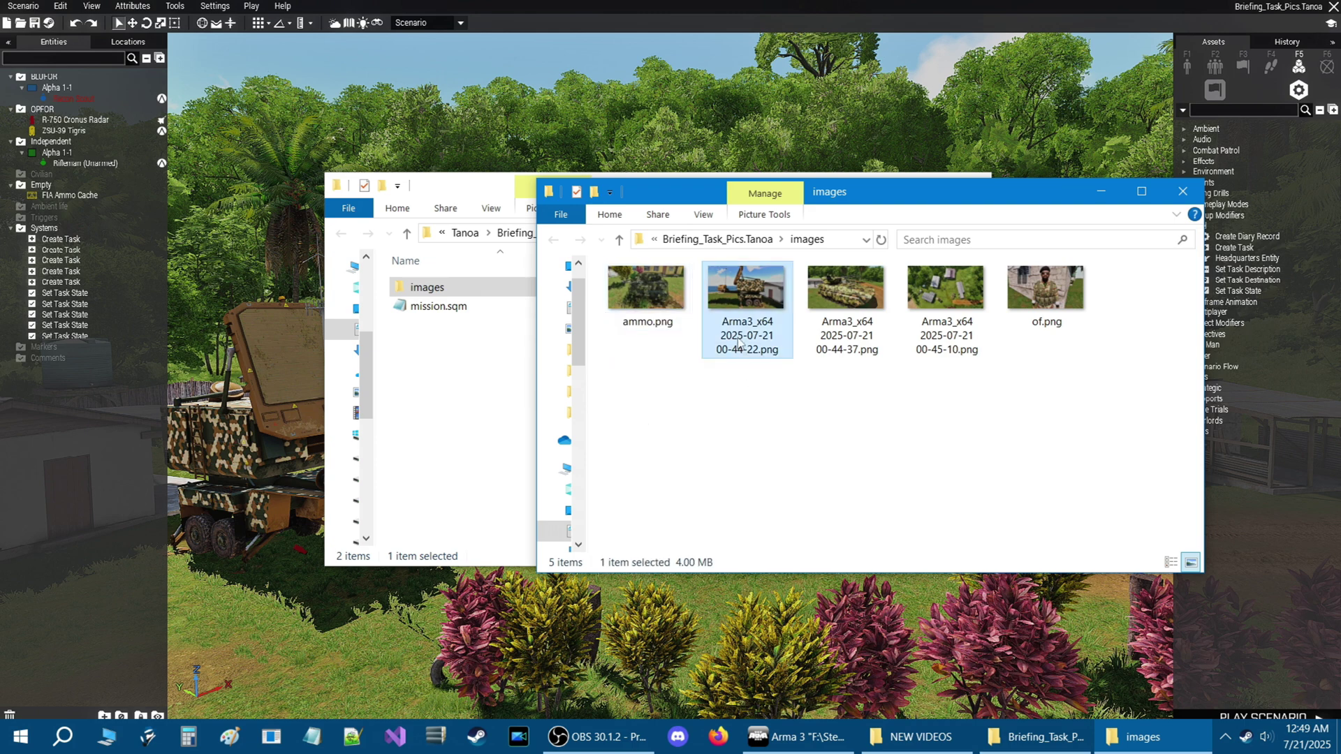
key(F2)
text(rada)
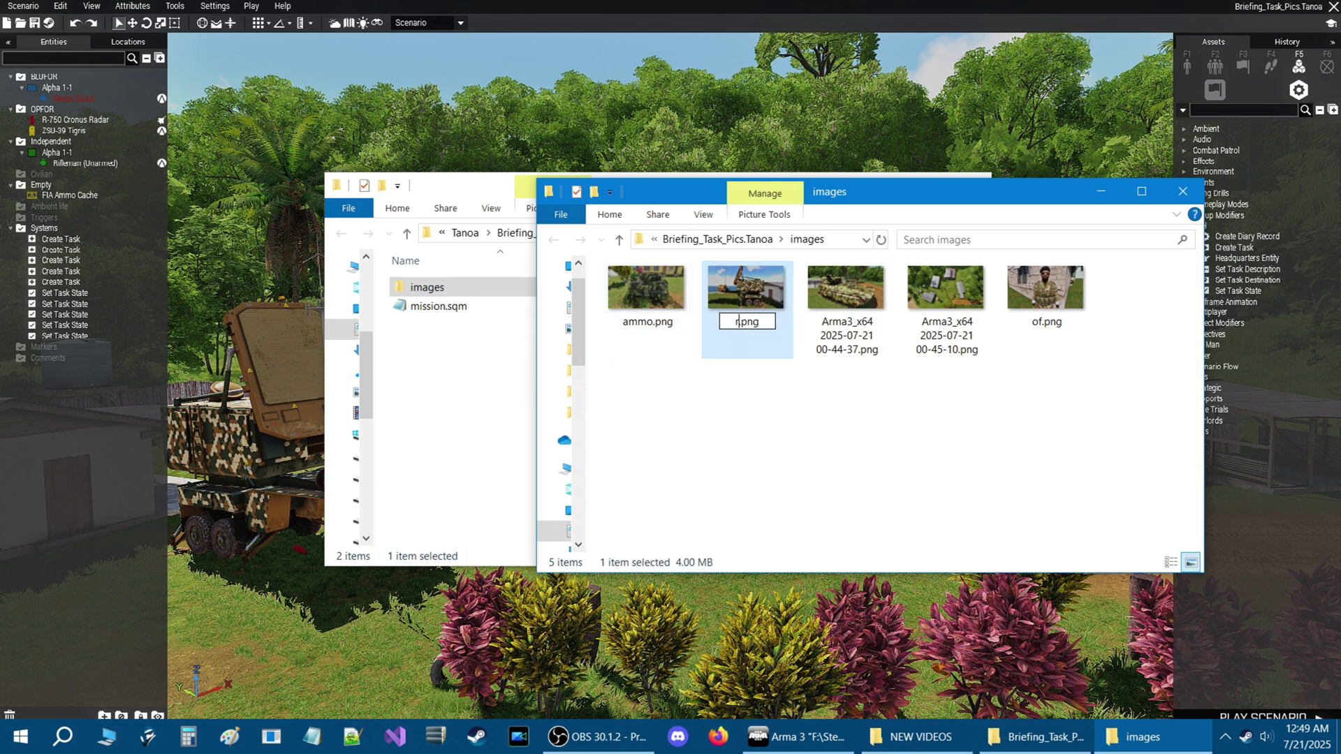
text(r)
click(740, 396)
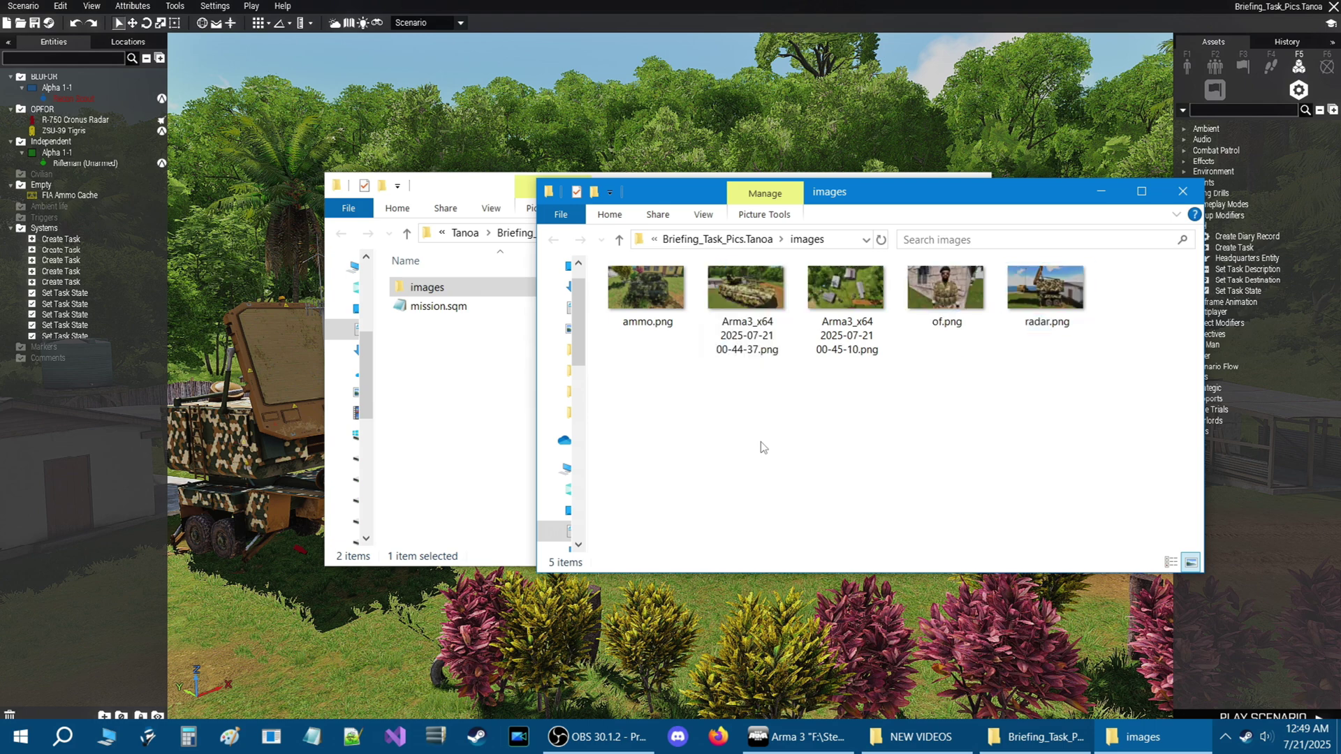
click(732, 347)
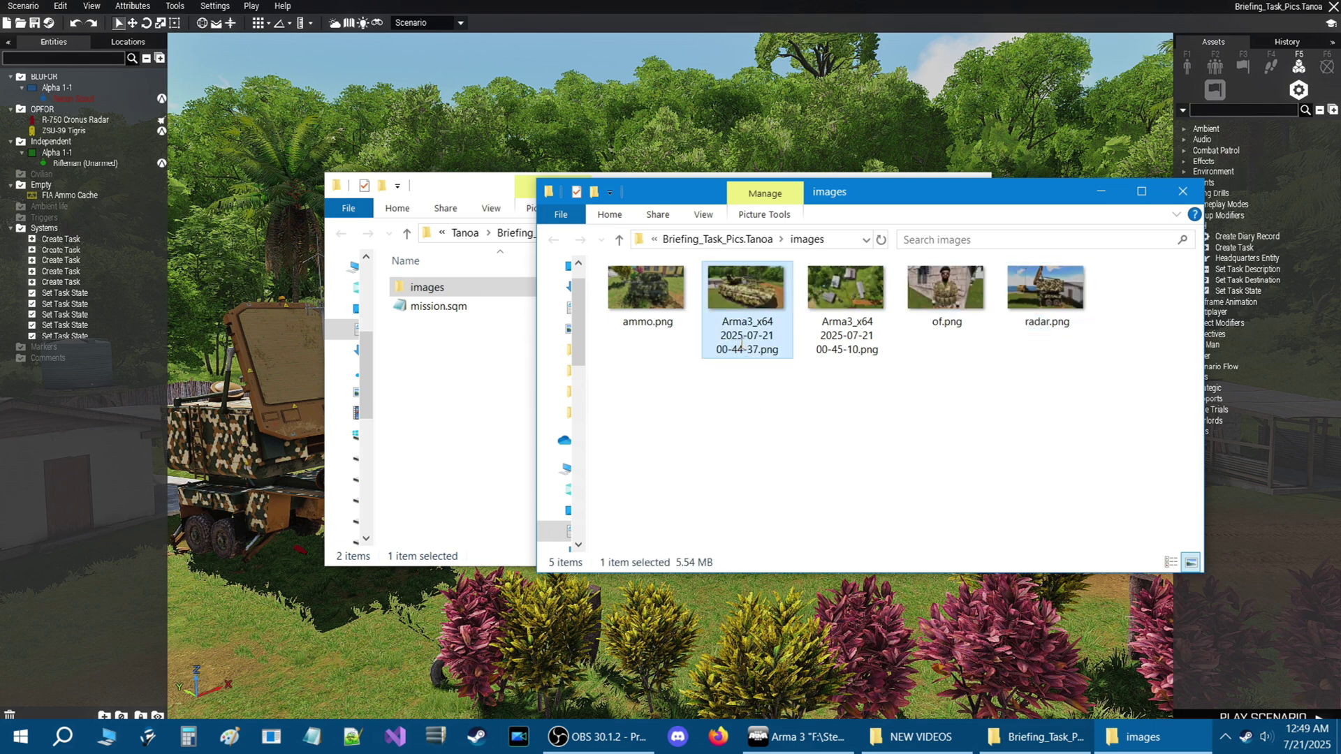
key(F2)
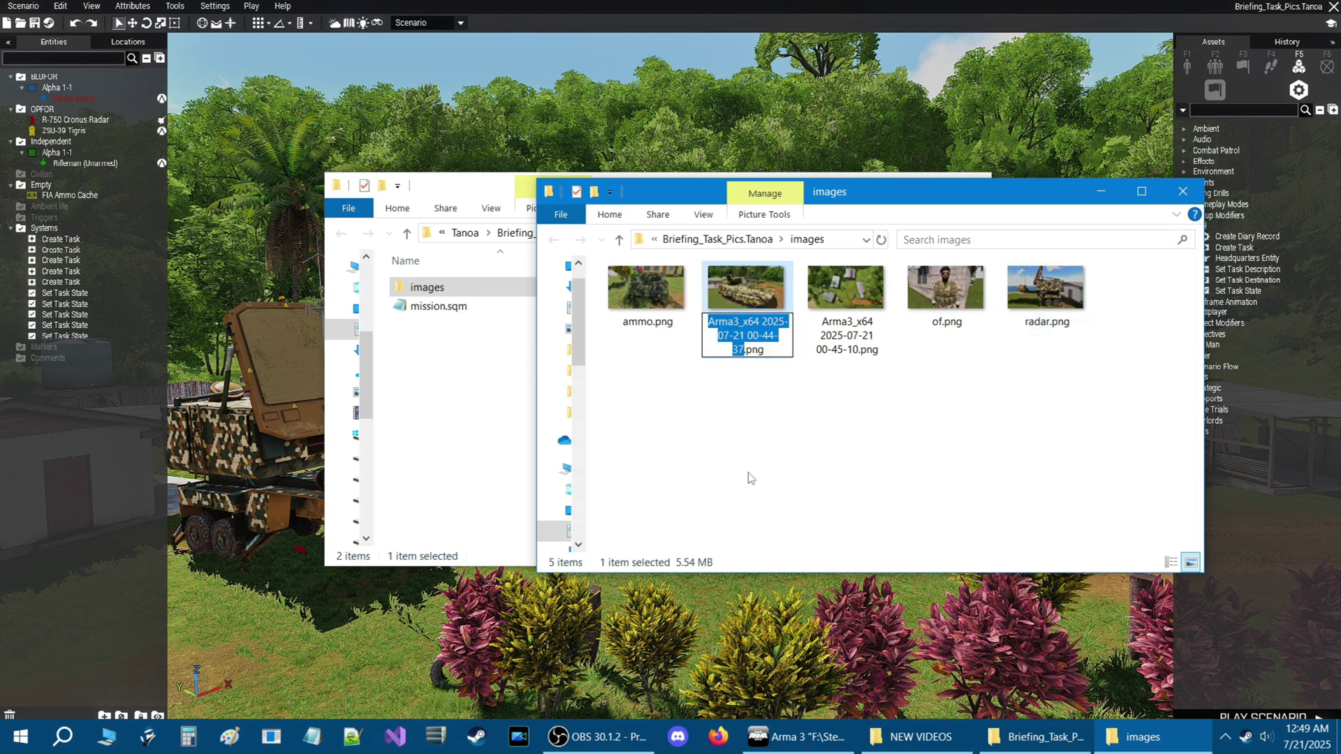
text(aa)
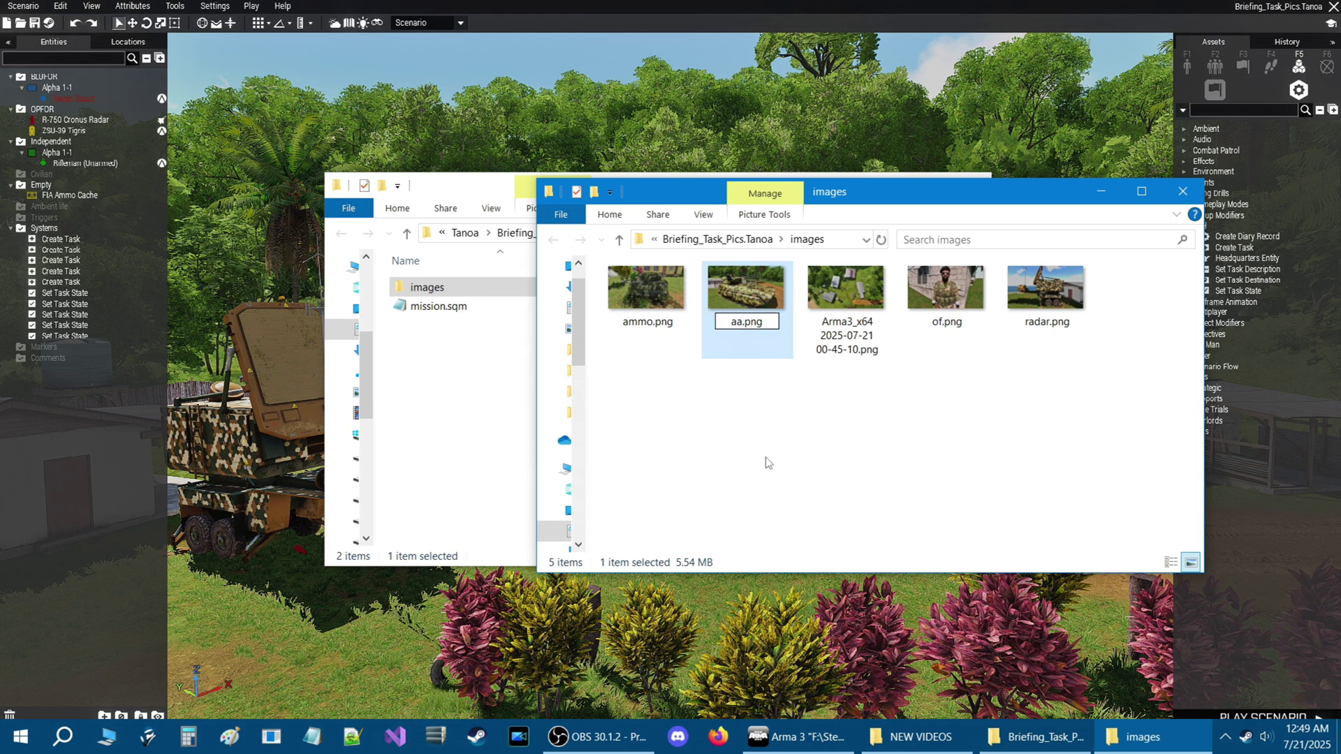
Step: Rename the overhead village screenshot as area.png
click(843, 346)
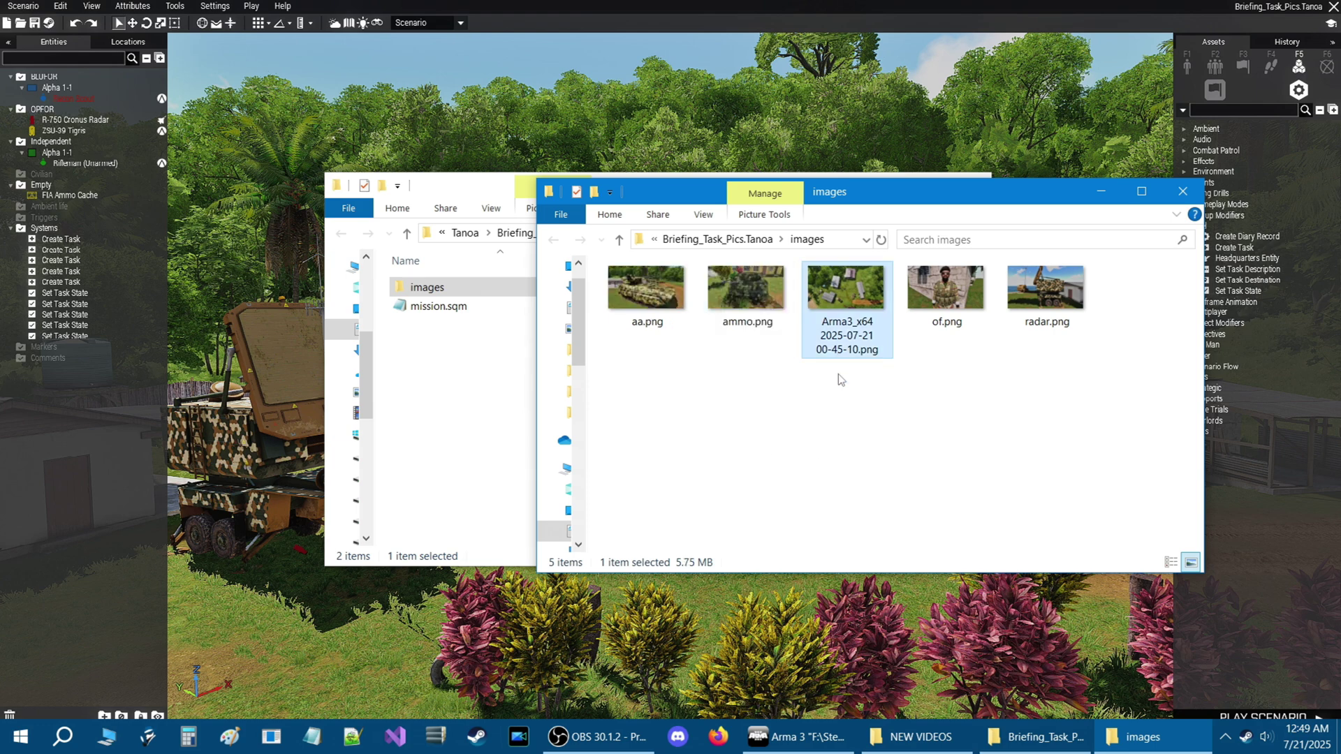
key(F2)
text(area.png)
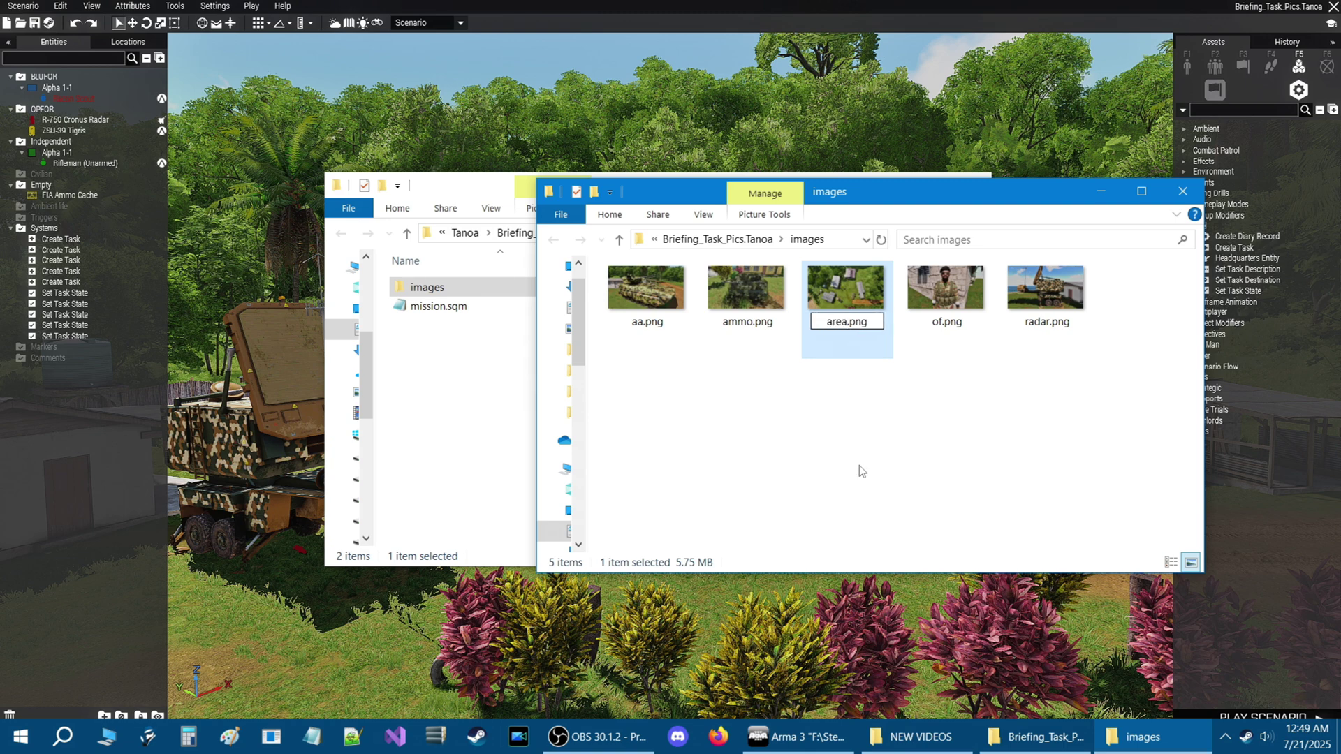
click(861, 467)
Step: Open aa.png from the images folder for editing in Paint and start saving it as a JPEG picture
click(641, 290)
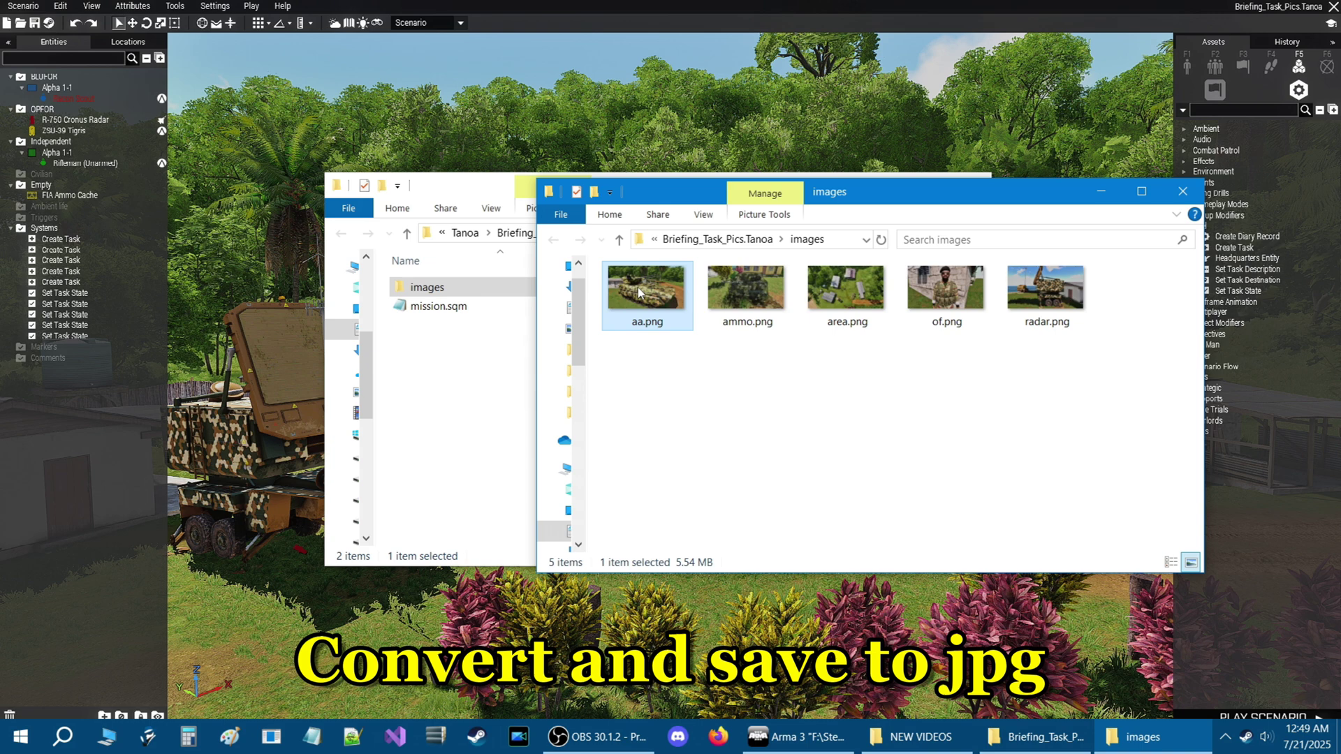
right_click(641, 292)
click(681, 214)
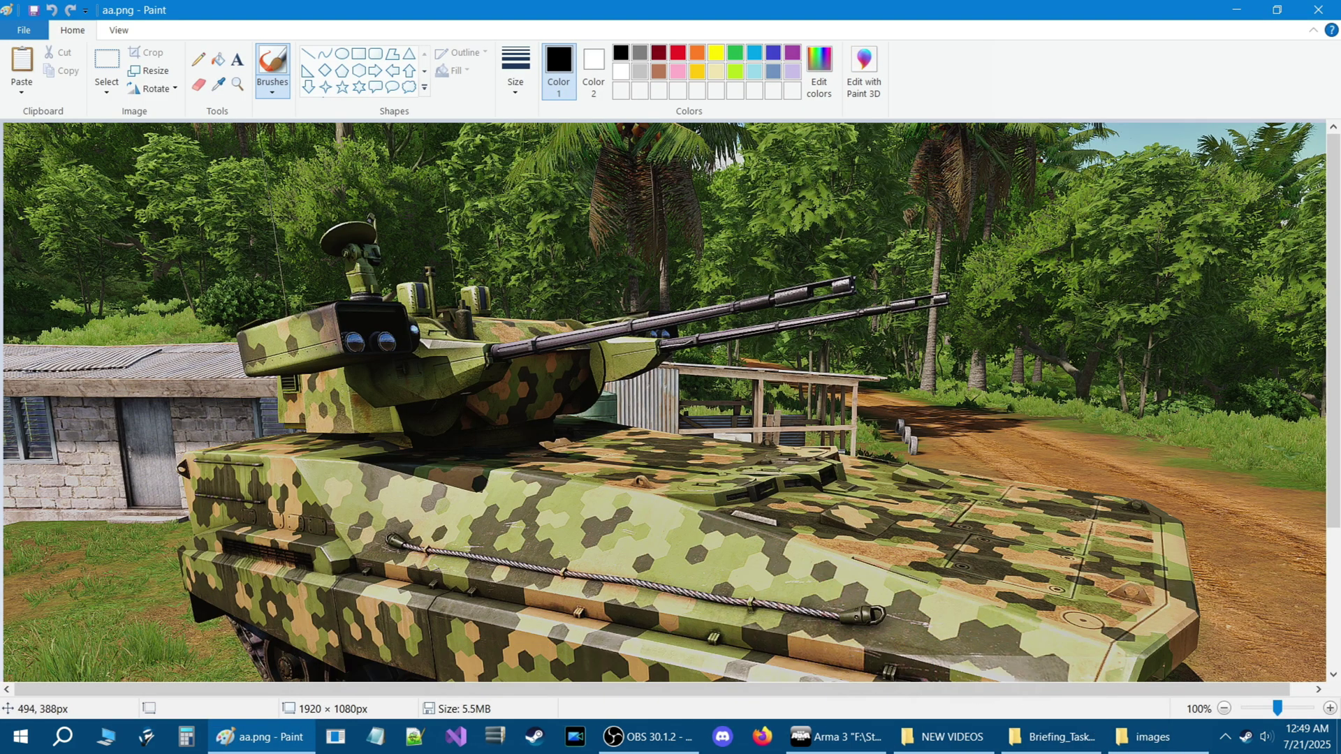
click(24, 31)
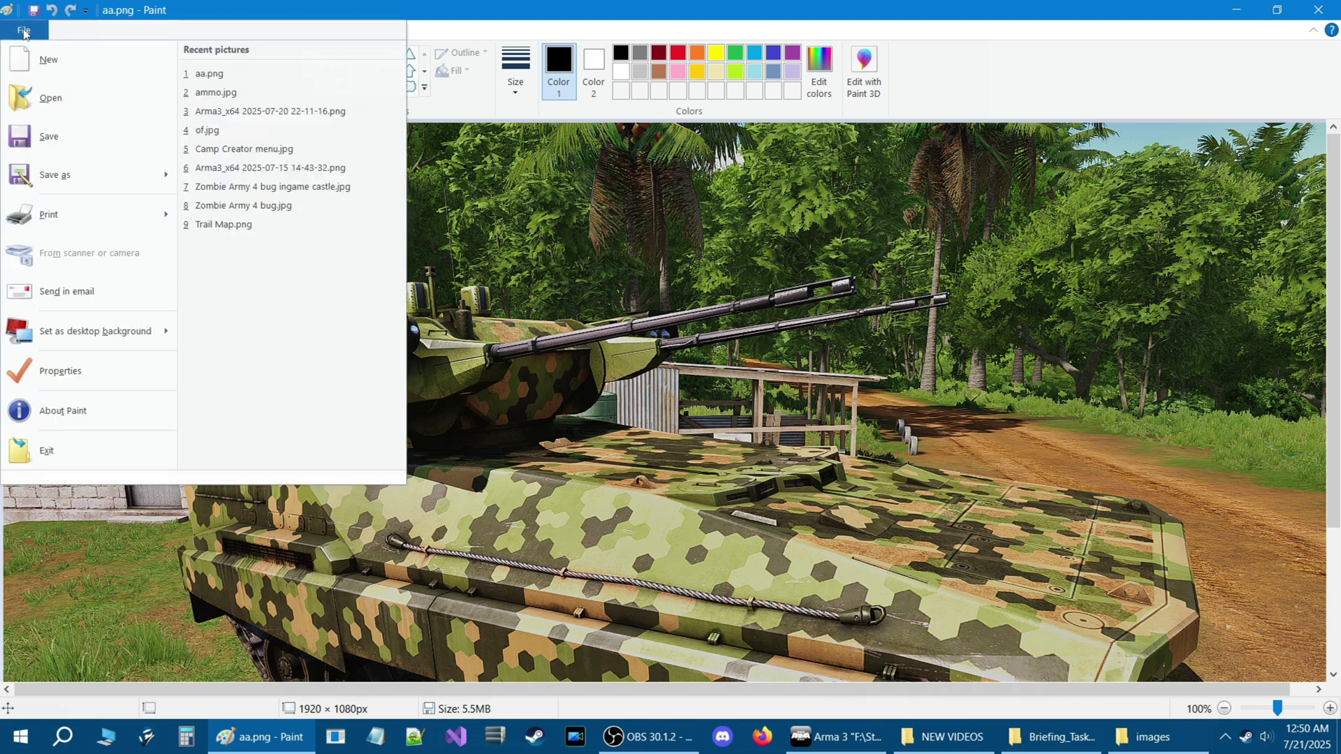
mouse_move(69, 175)
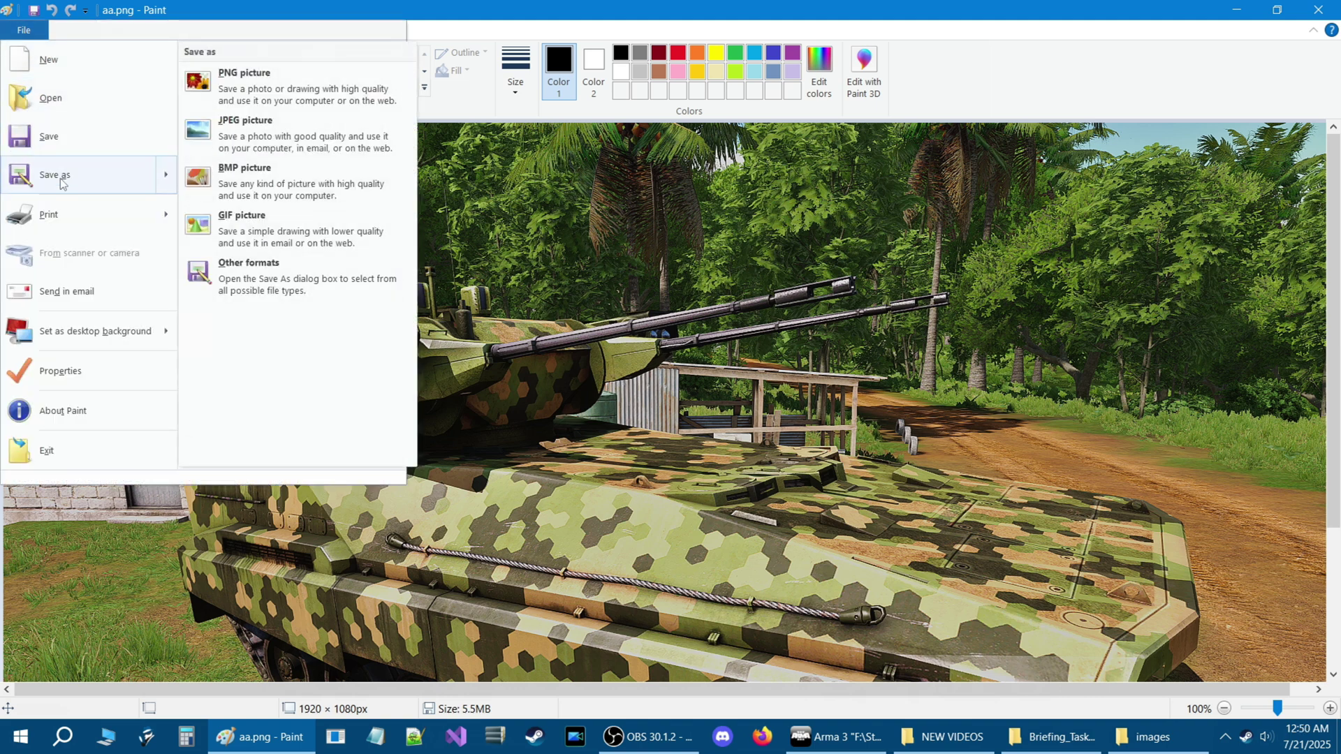
click(202, 137)
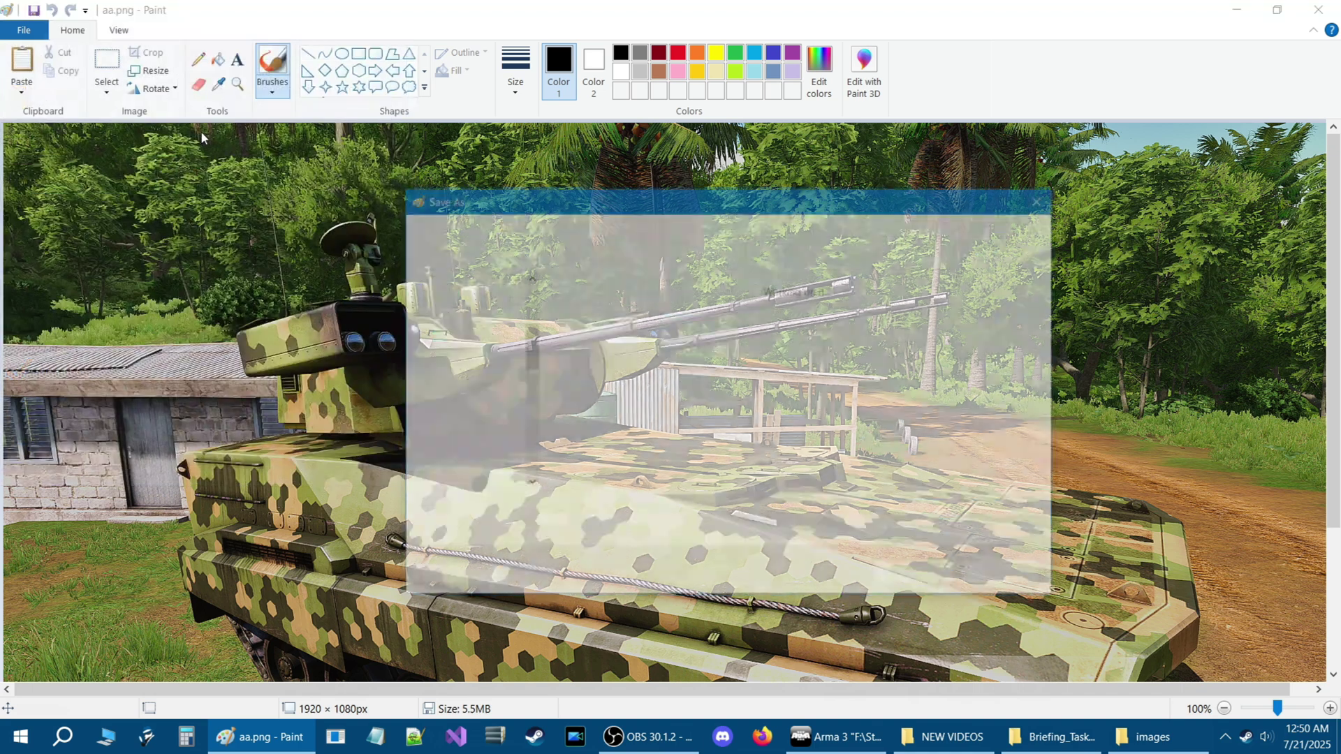
Step: Save the picture as aa.jpg in the images folder of Tanoa > Briefing_Task_Pics.Tanoa, and delete the original aa.png
scroll(696, 379, down, 8)
scroll(695, 379, down, 10)
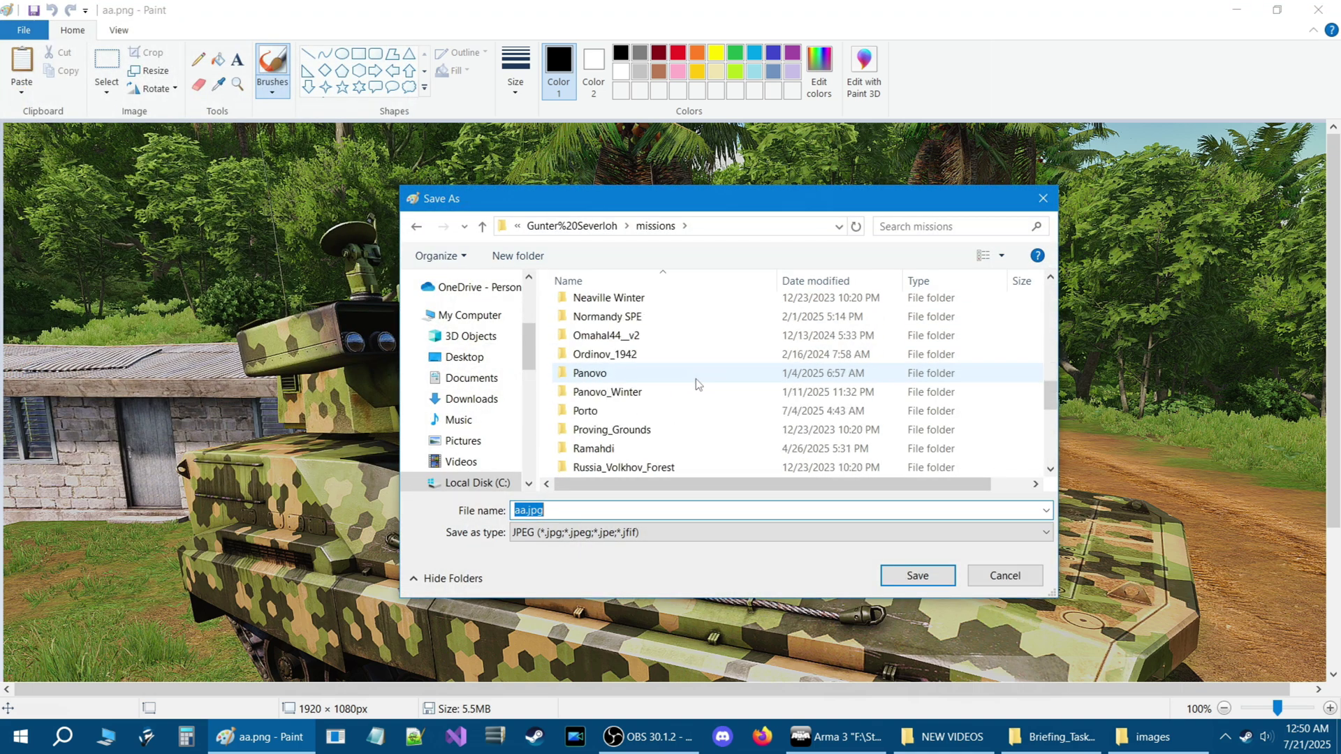
double_click(614, 374)
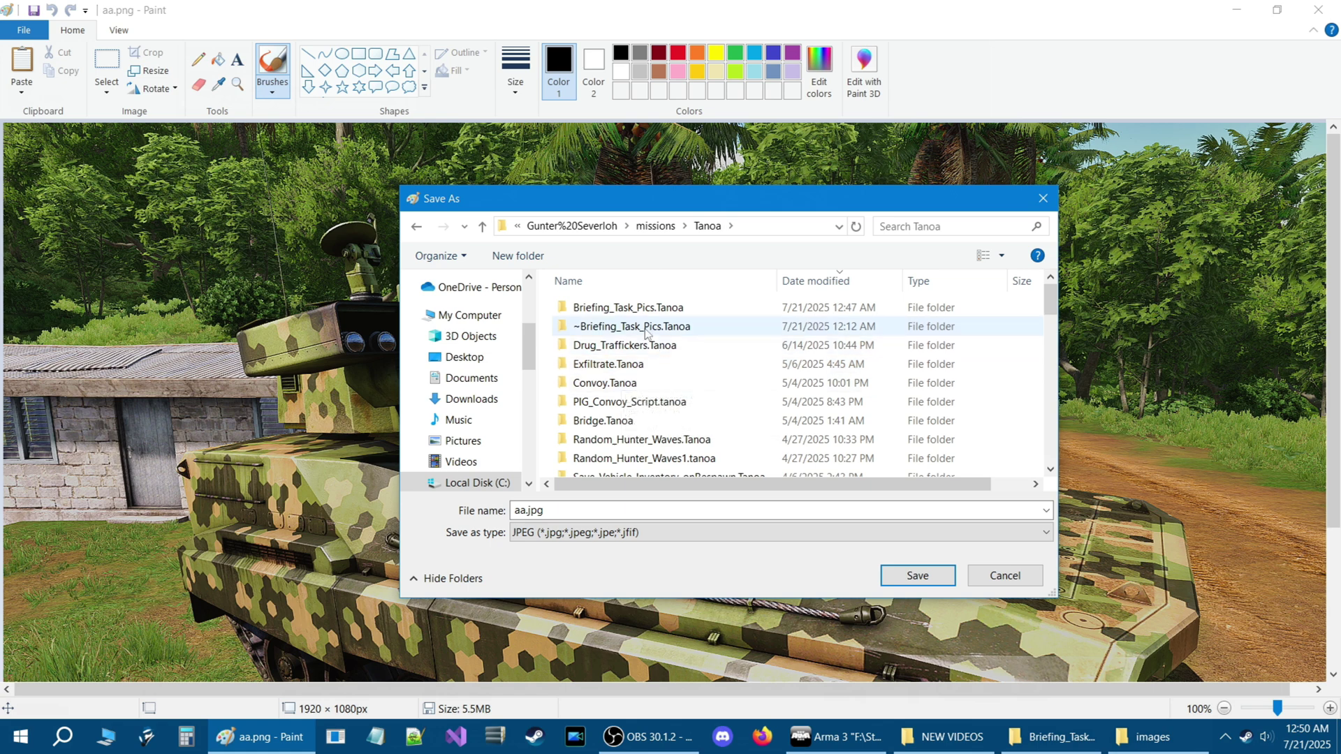
double_click(618, 308)
double_click(585, 310)
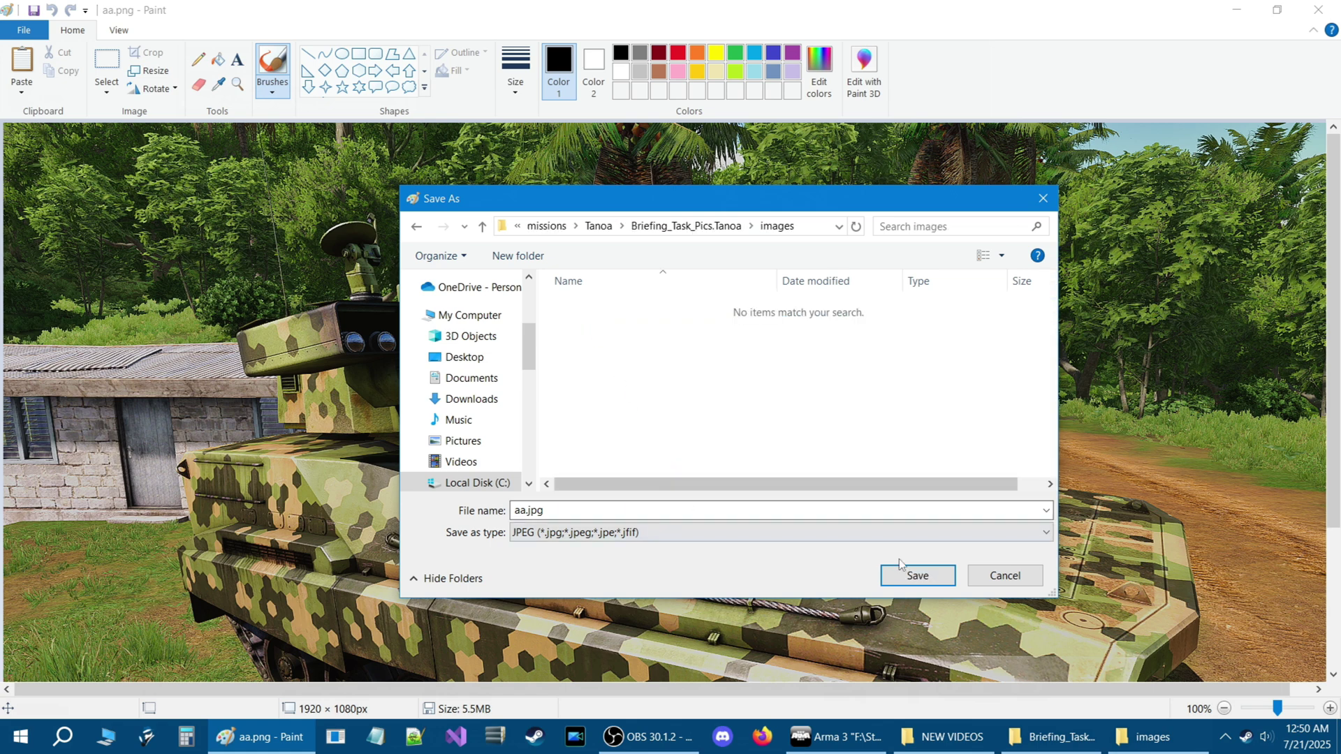
click(915, 574)
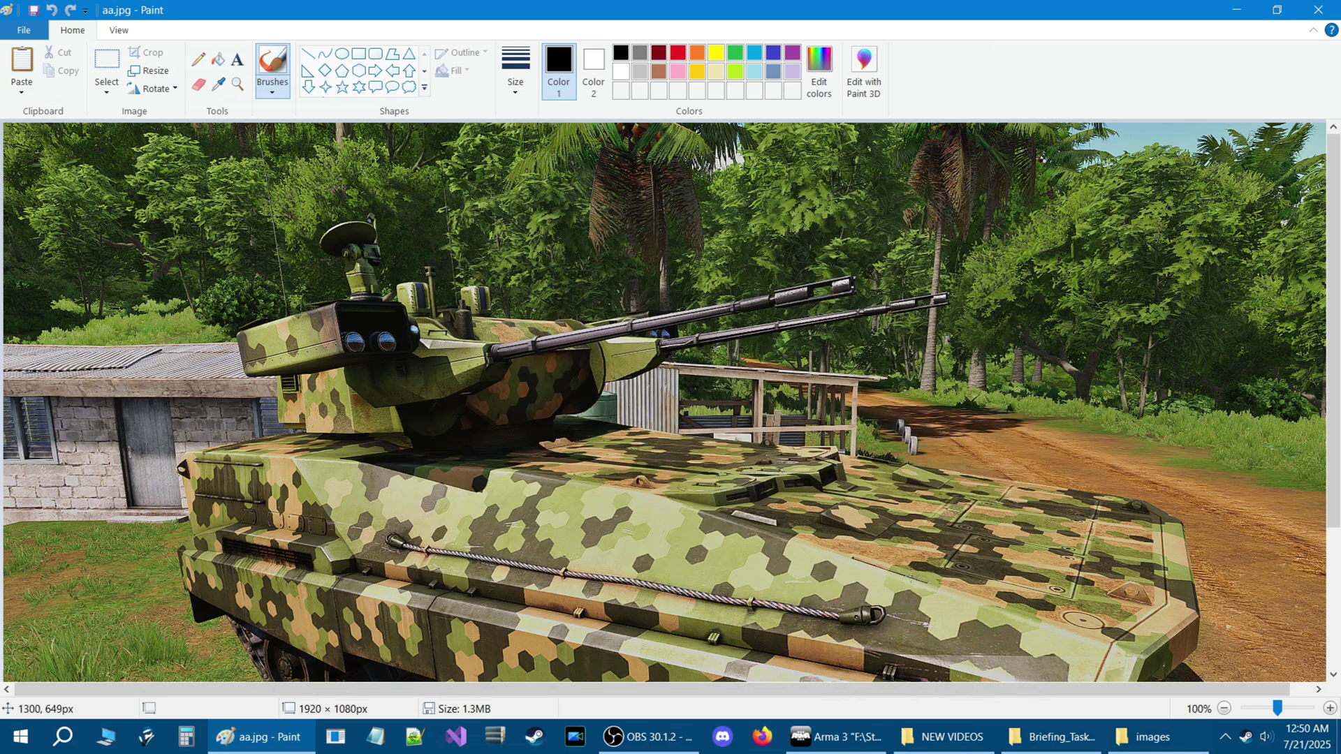
click(1318, 9)
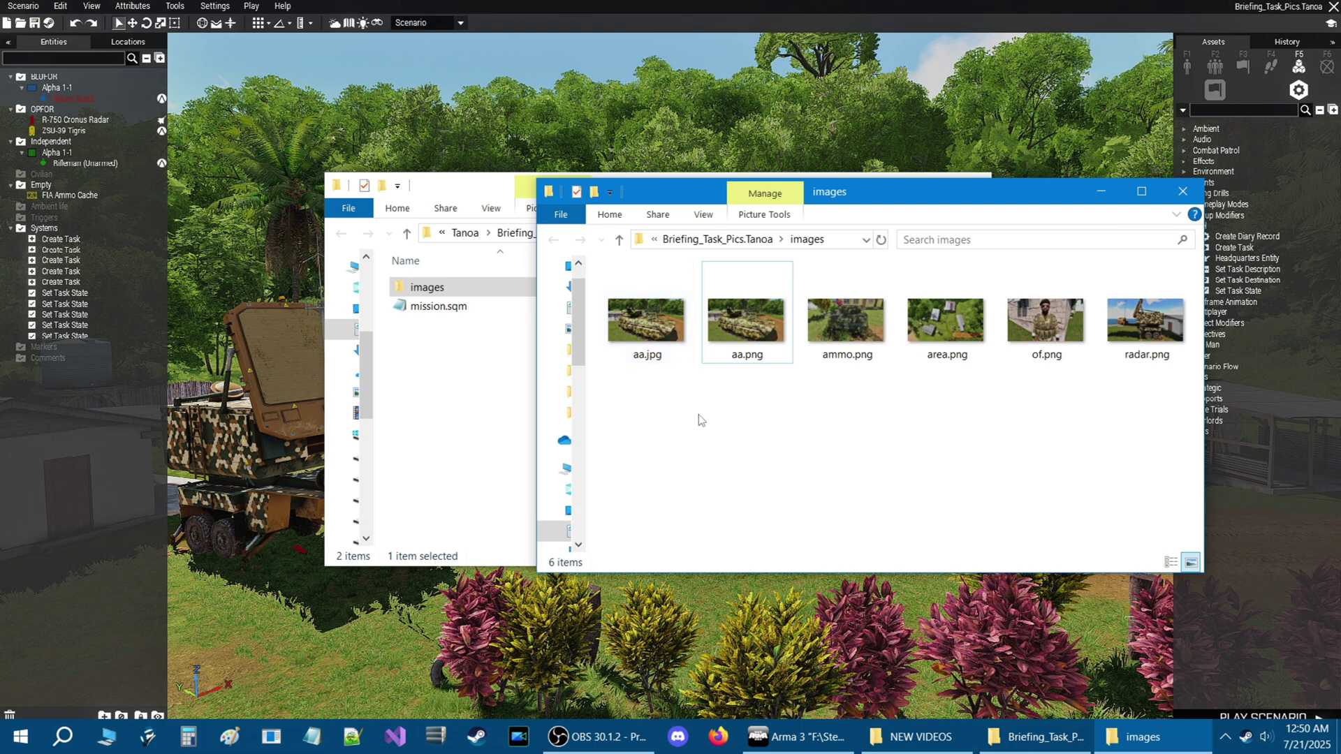
click(744, 311)
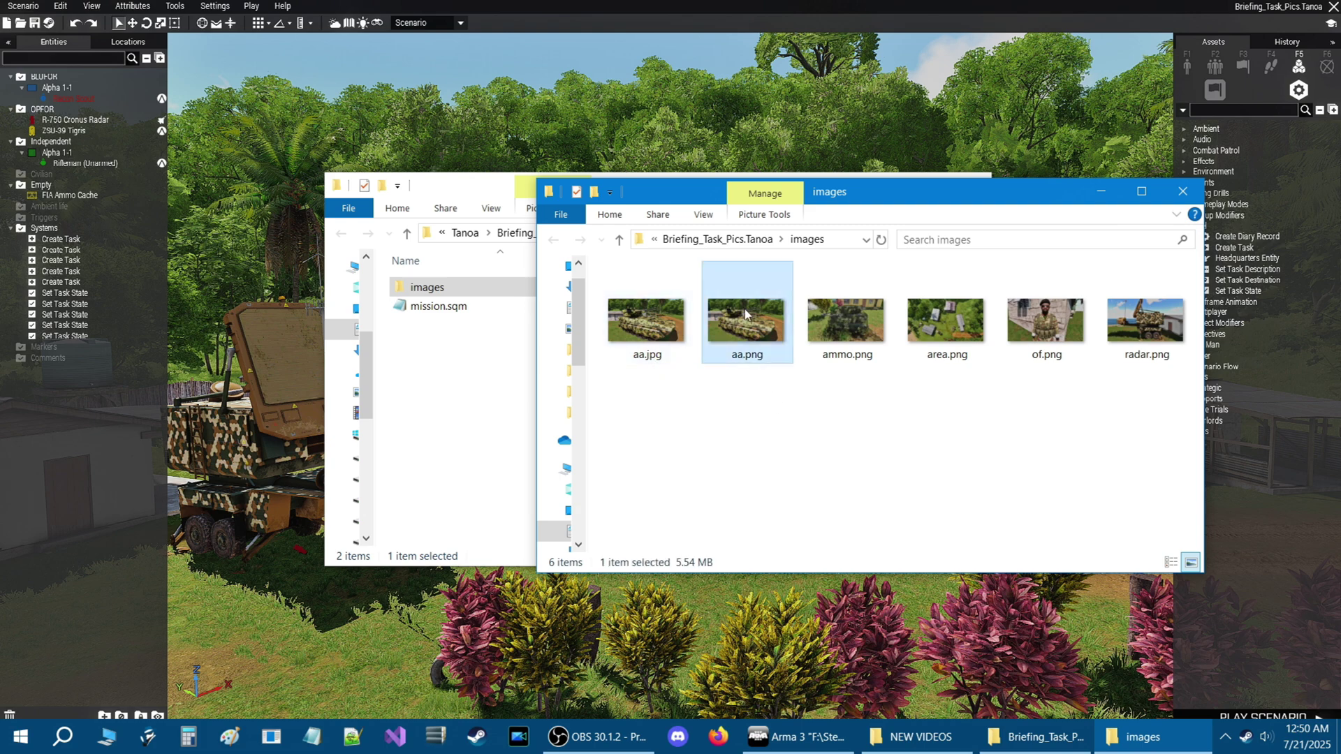
key(Delete)
Step: Convert ammo.png to a JPEG named ammo.jpg with Paint in the same images folder, and delete the PNG original
click(744, 297)
right_click(746, 294)
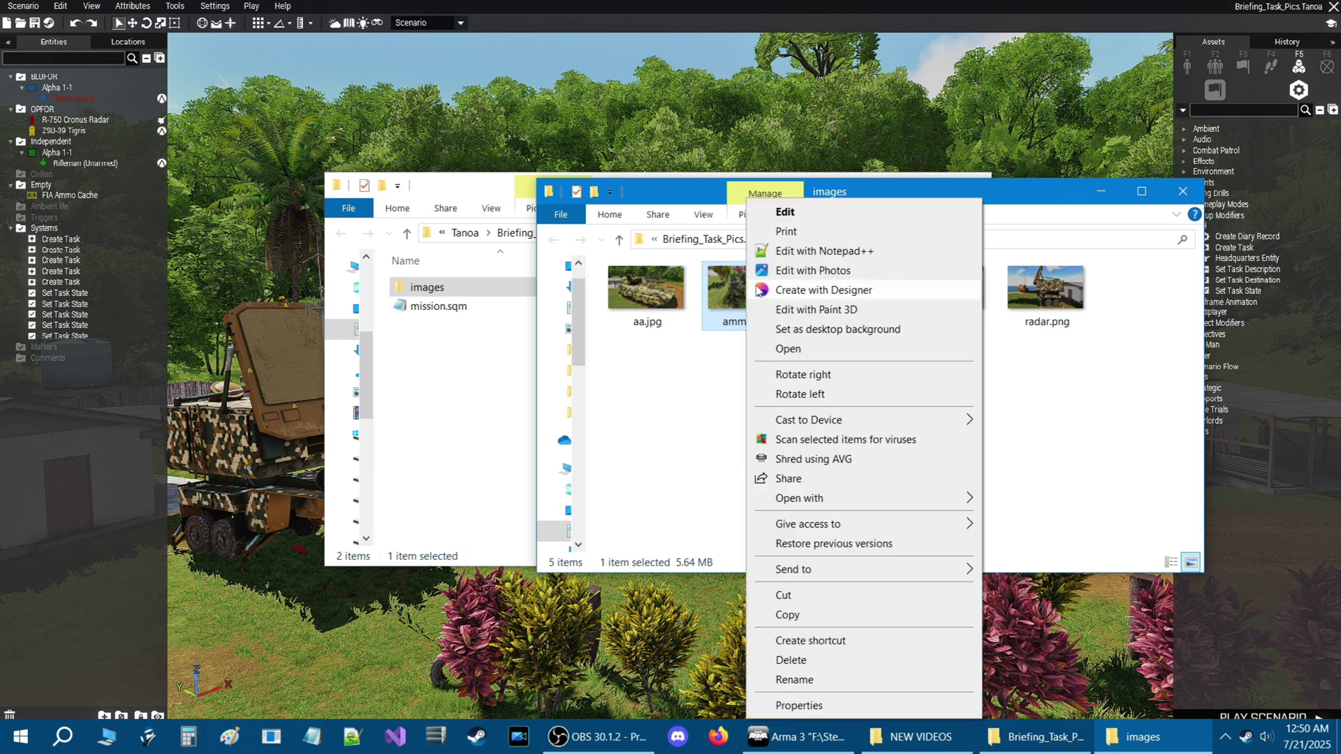
click(785, 213)
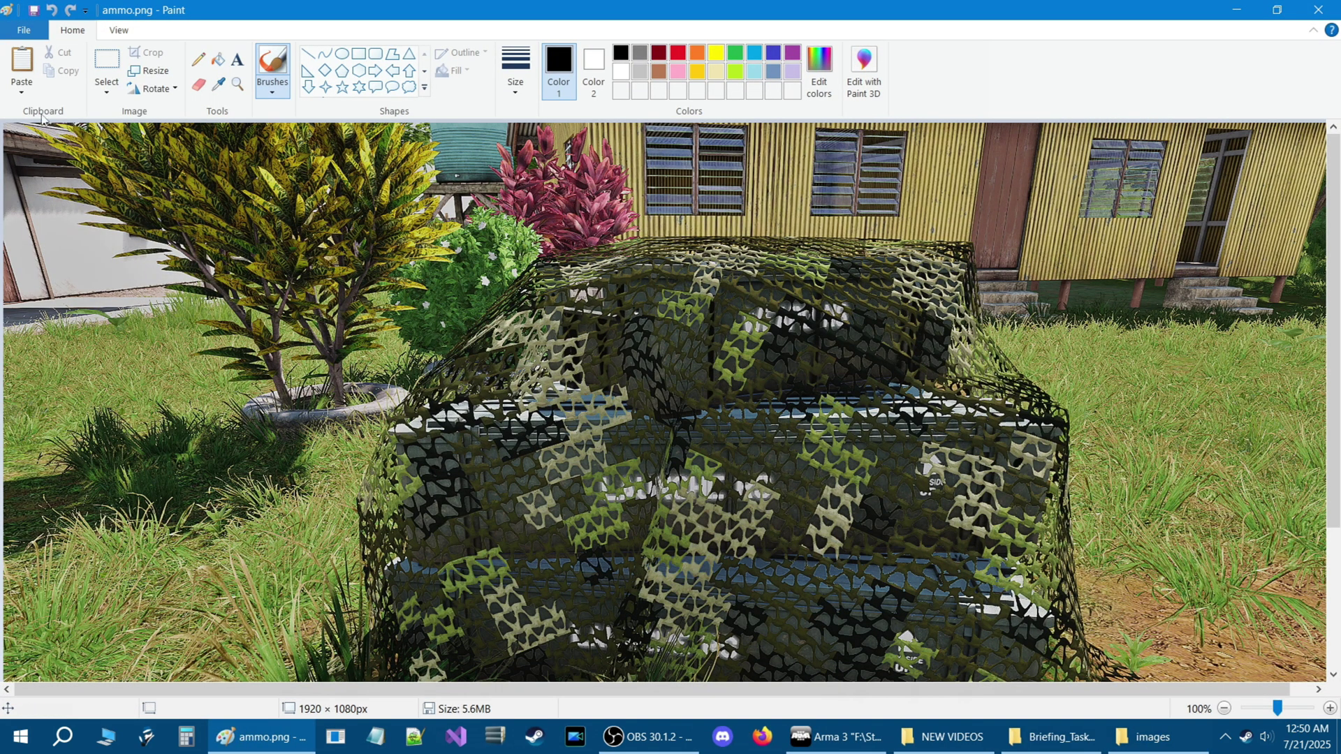
click(23, 31)
mouse_move(67, 183)
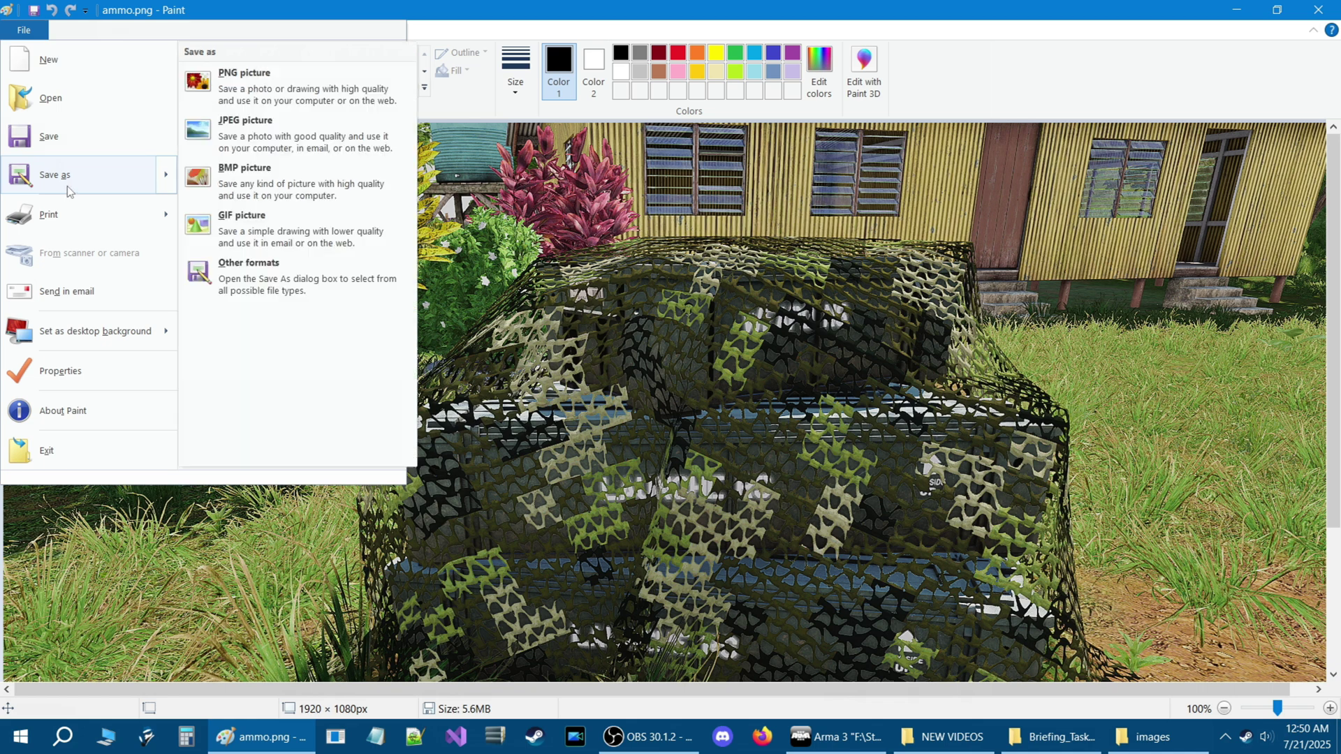
click(211, 135)
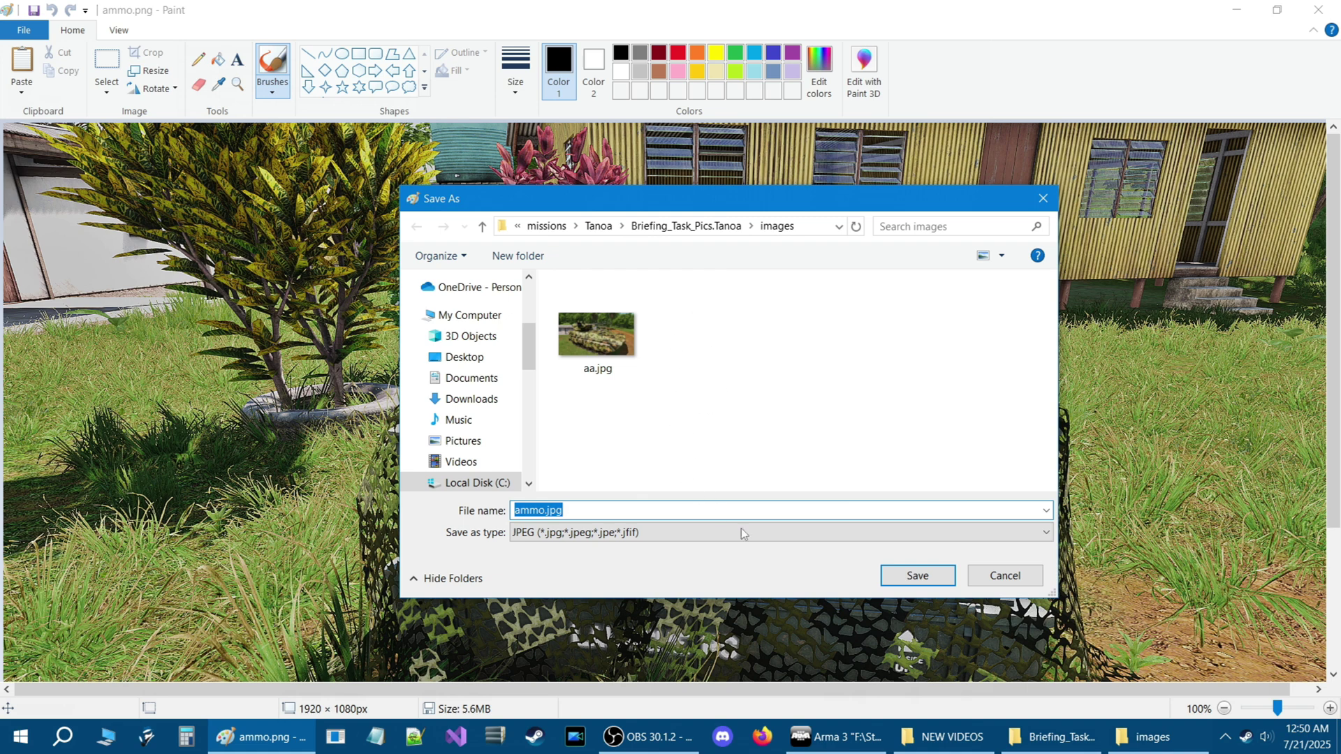
click(884, 582)
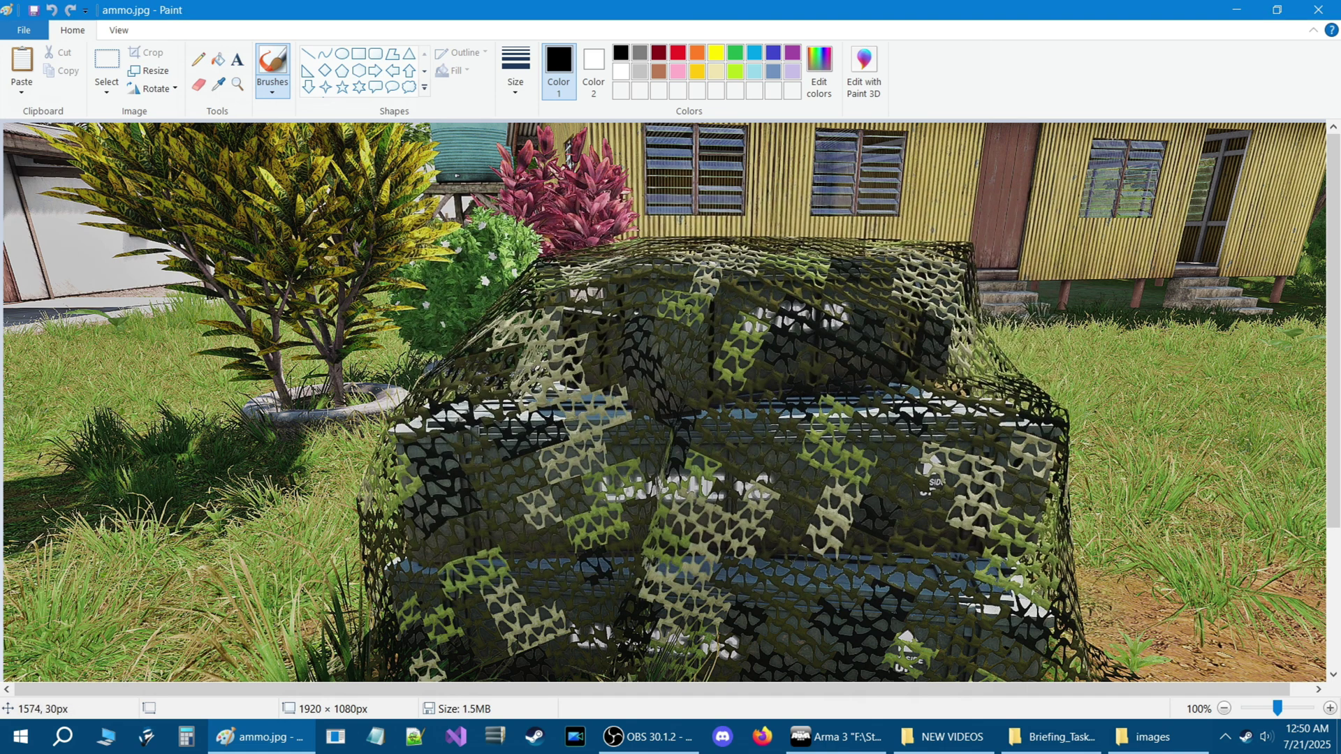
click(1315, 12)
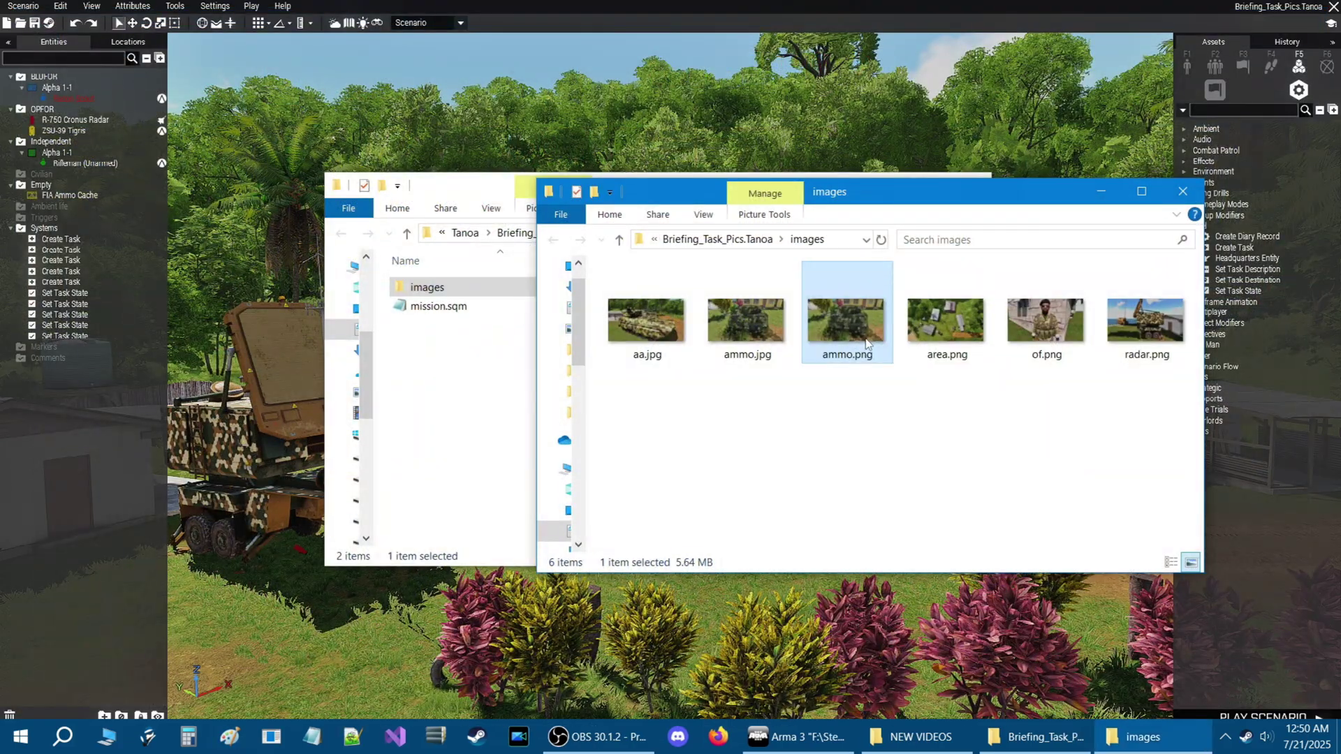
key(Delete)
Step: Convert area.png to a JPEG named area.jpg with Paint in the images folder, and delete the PNG original
click(842, 292)
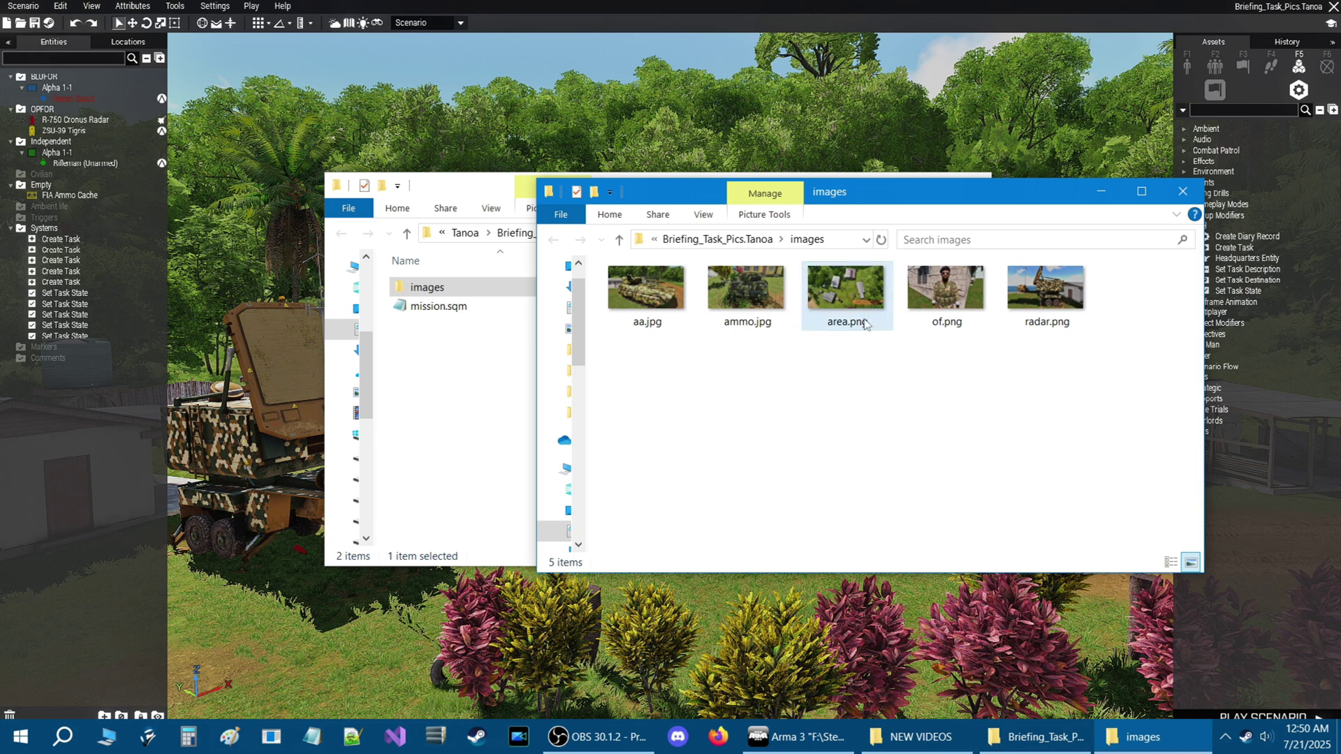
right_click(840, 291)
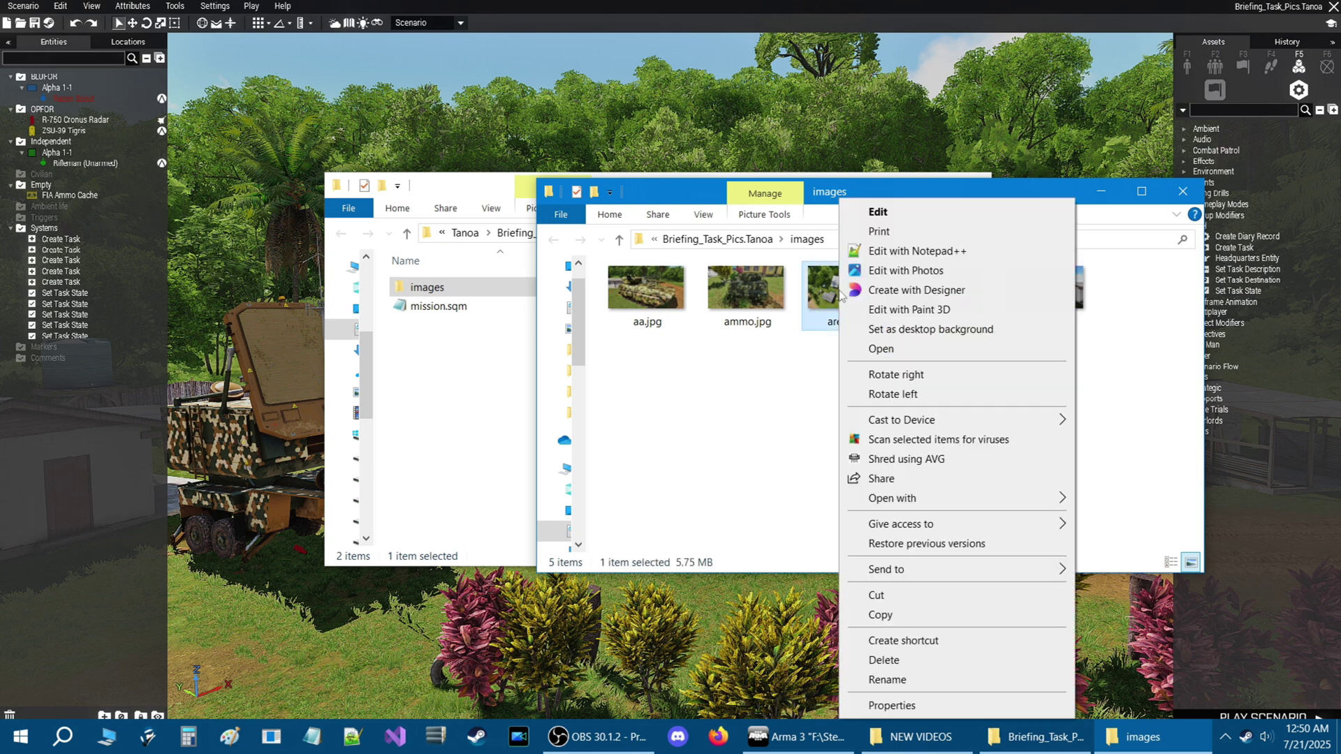
click(878, 211)
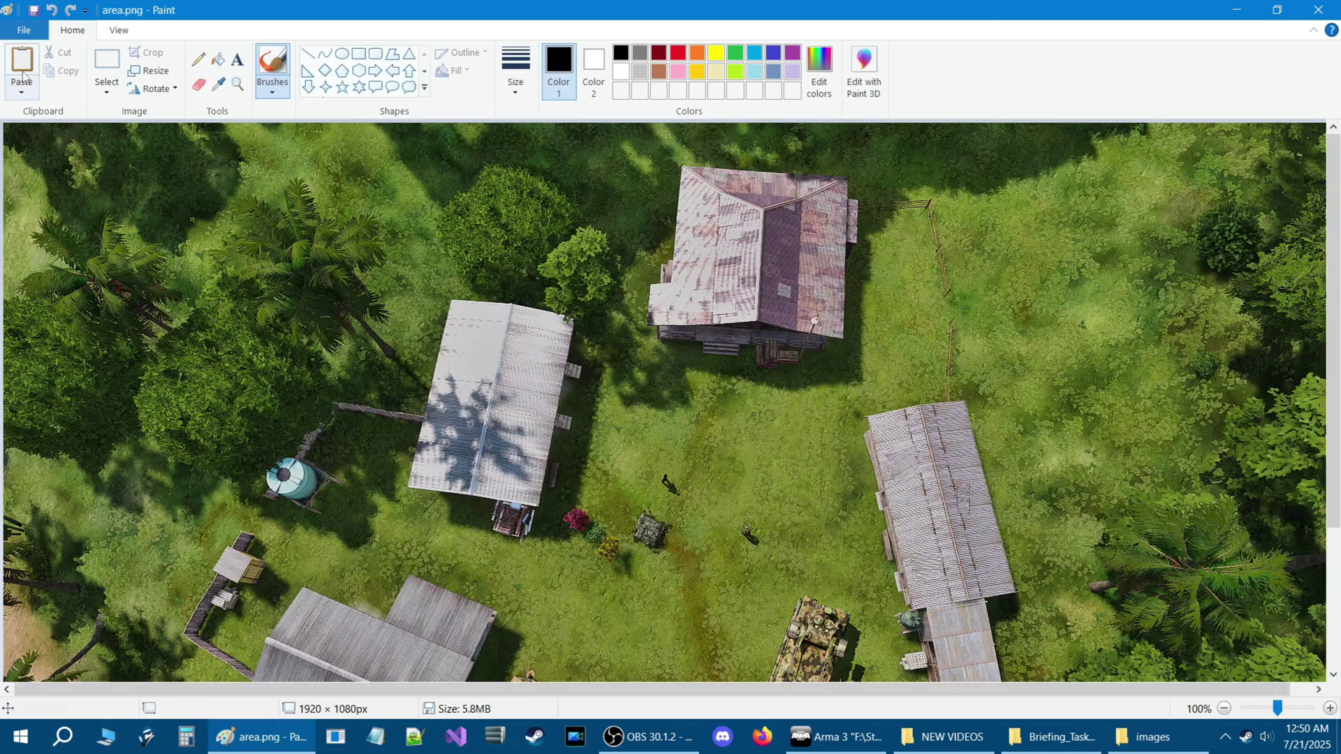
click(24, 30)
mouse_move(73, 178)
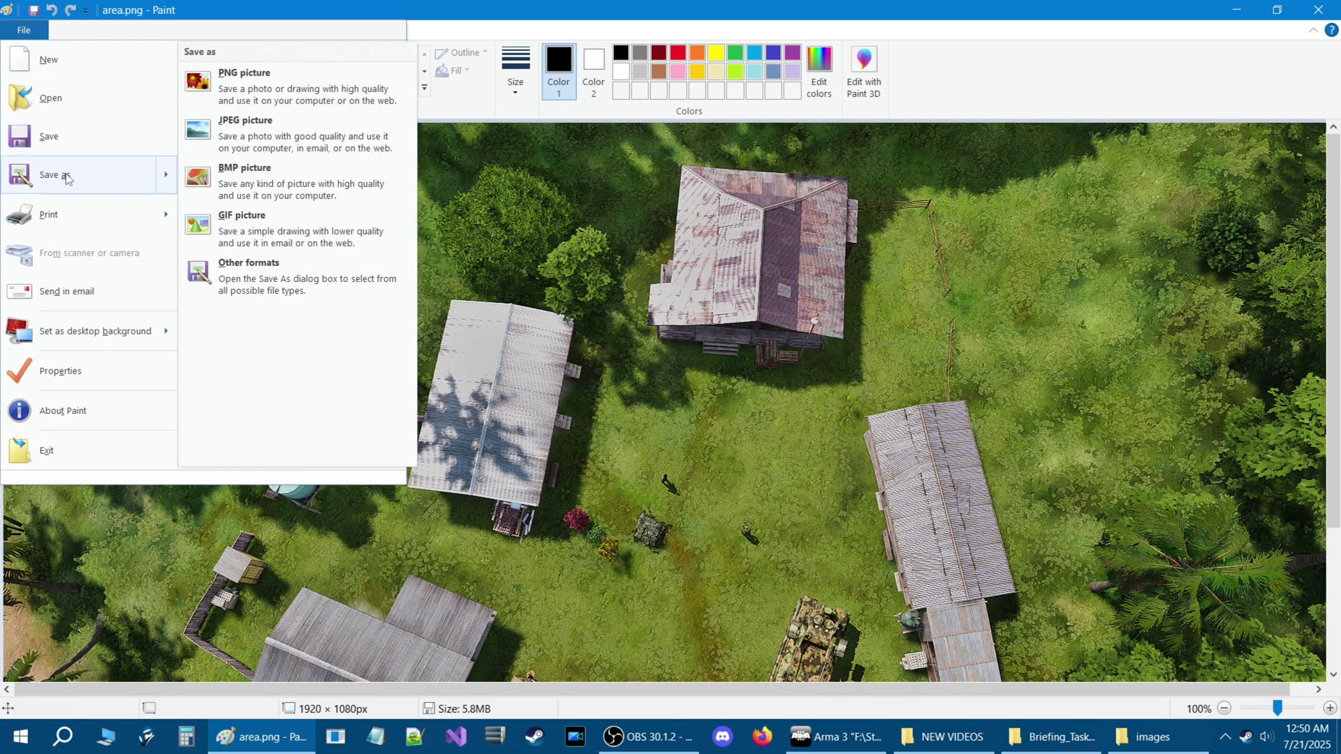
click(200, 134)
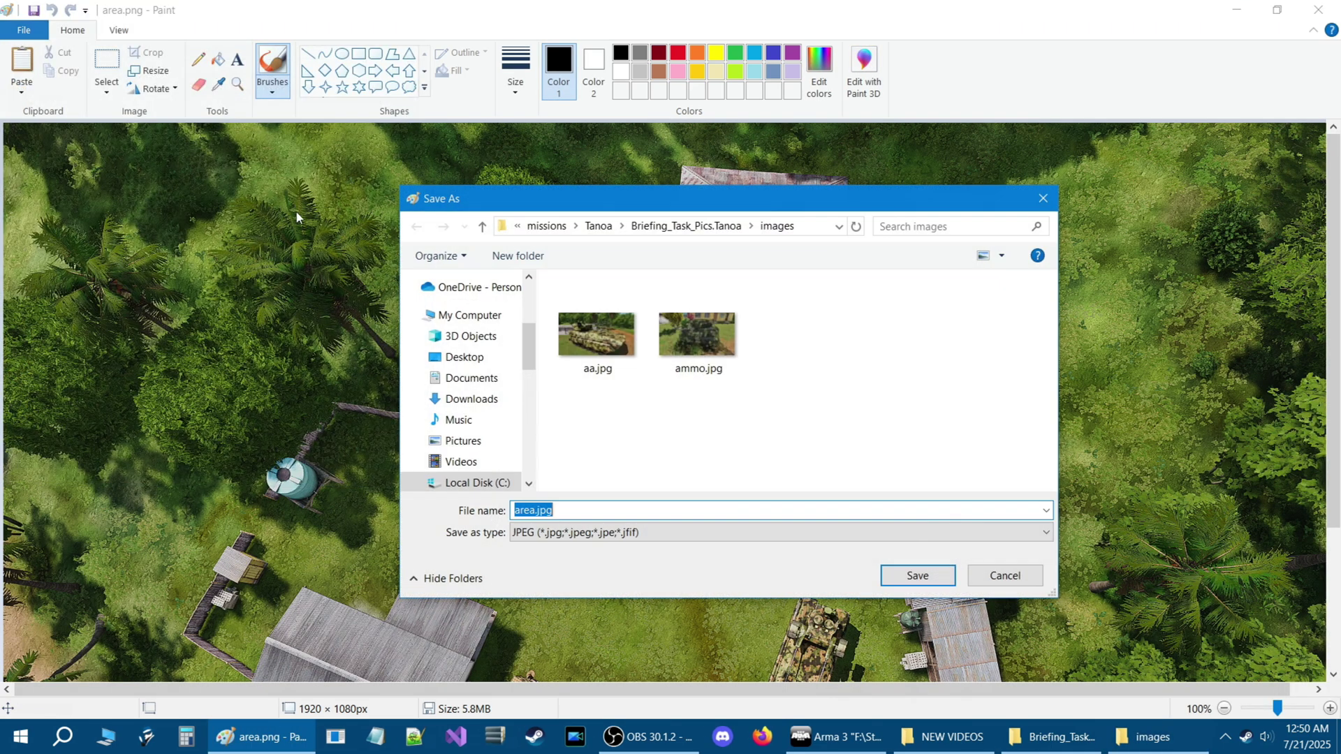
click(918, 576)
click(1318, 10)
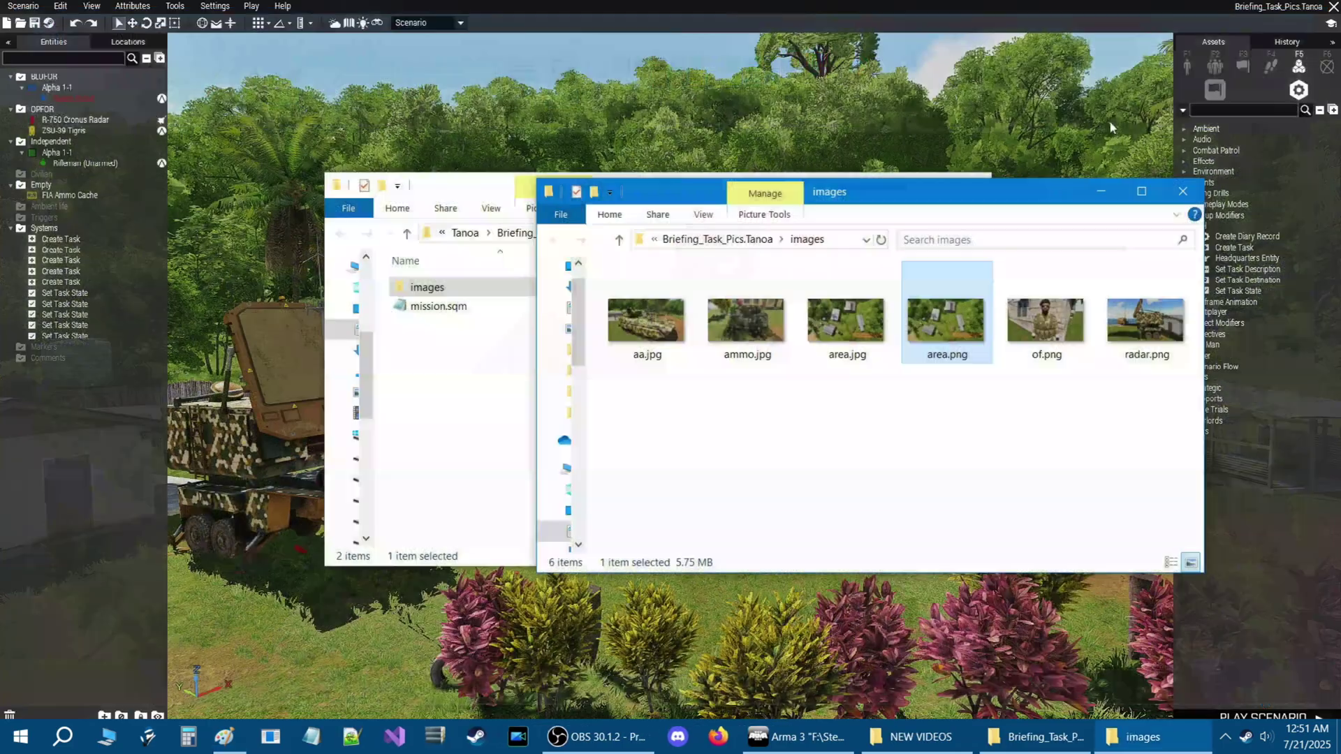
key(Delete)
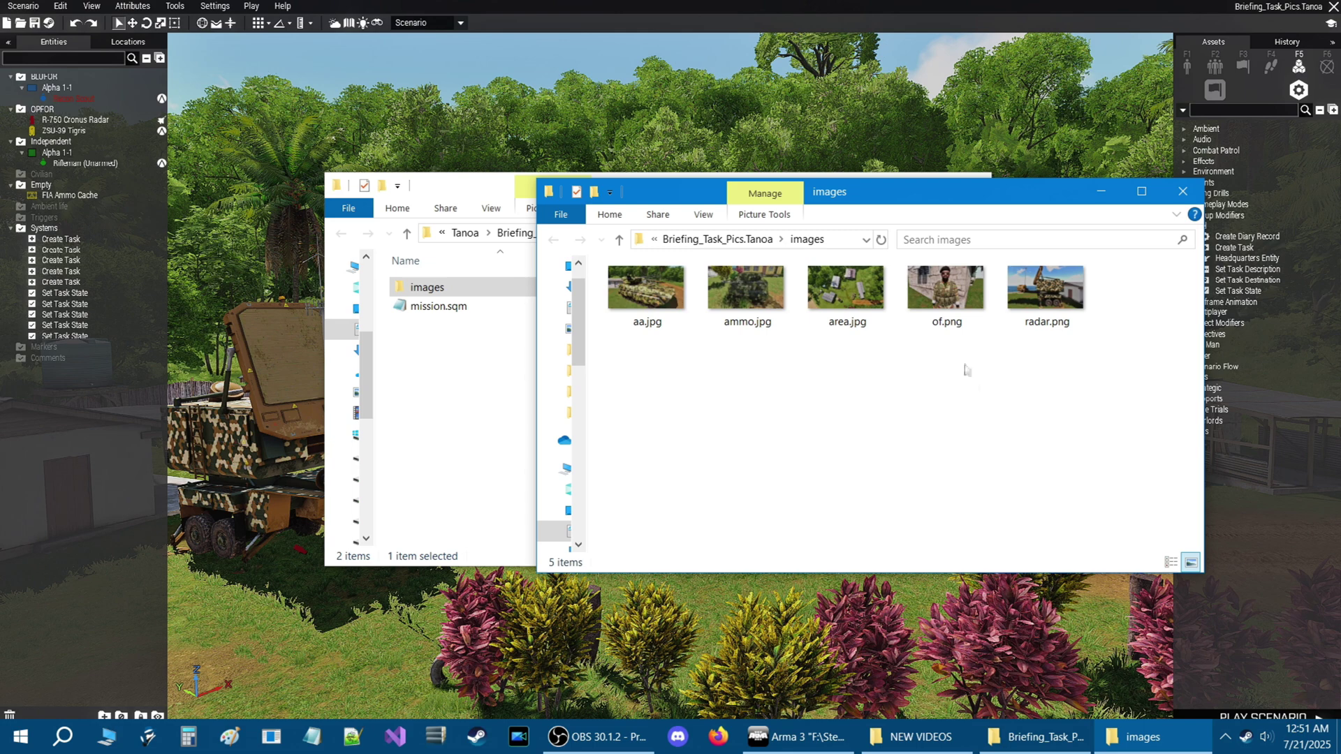
Step: Convert of.png to a JPEG named of.jpg with Paint in the images folder, and delete the PNG original
click(937, 292)
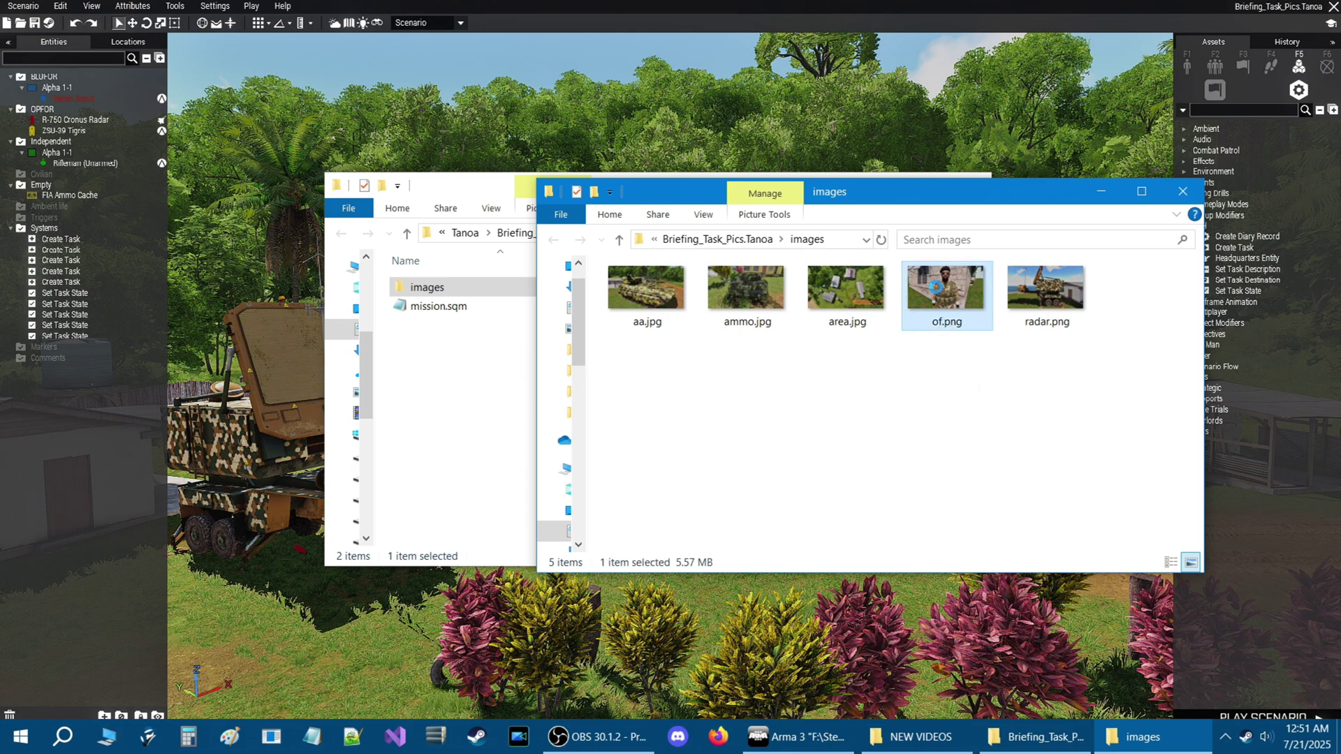
right_click(936, 287)
click(963, 208)
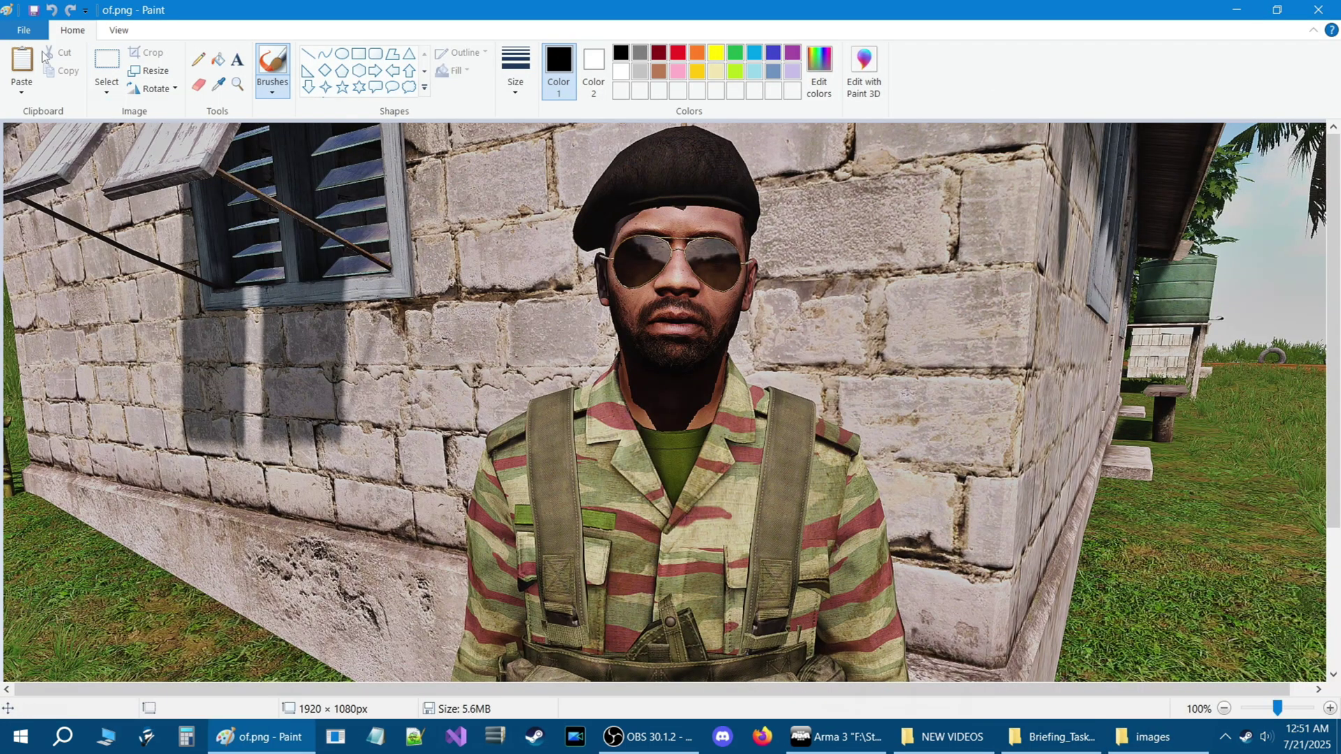
click(19, 32)
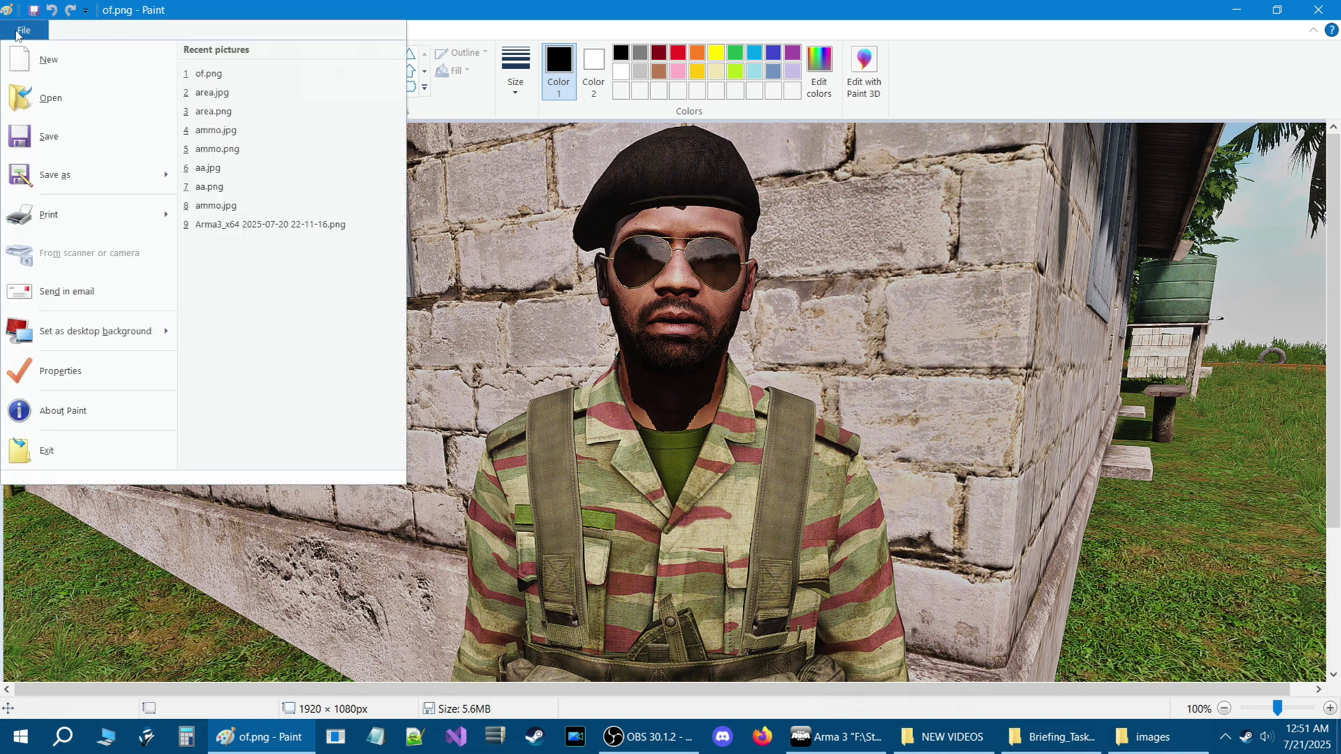
mouse_move(76, 184)
click(200, 134)
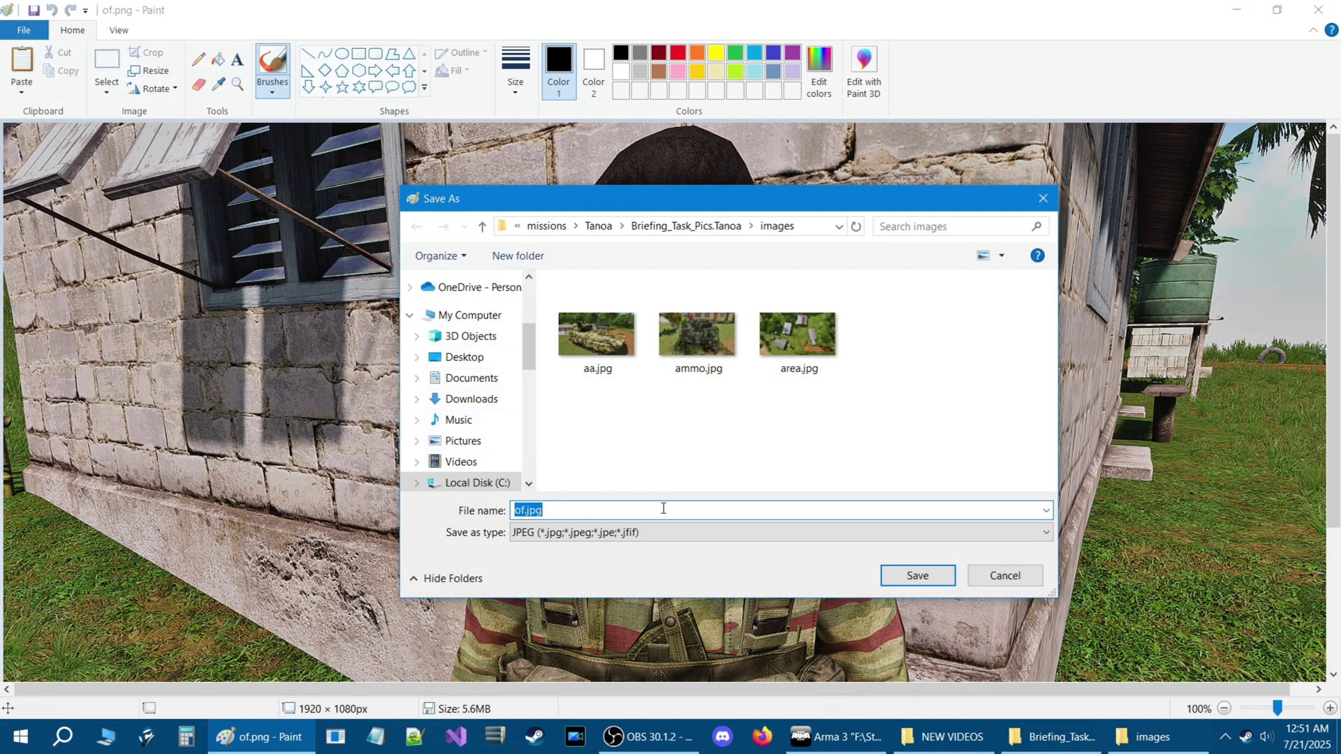
click(908, 580)
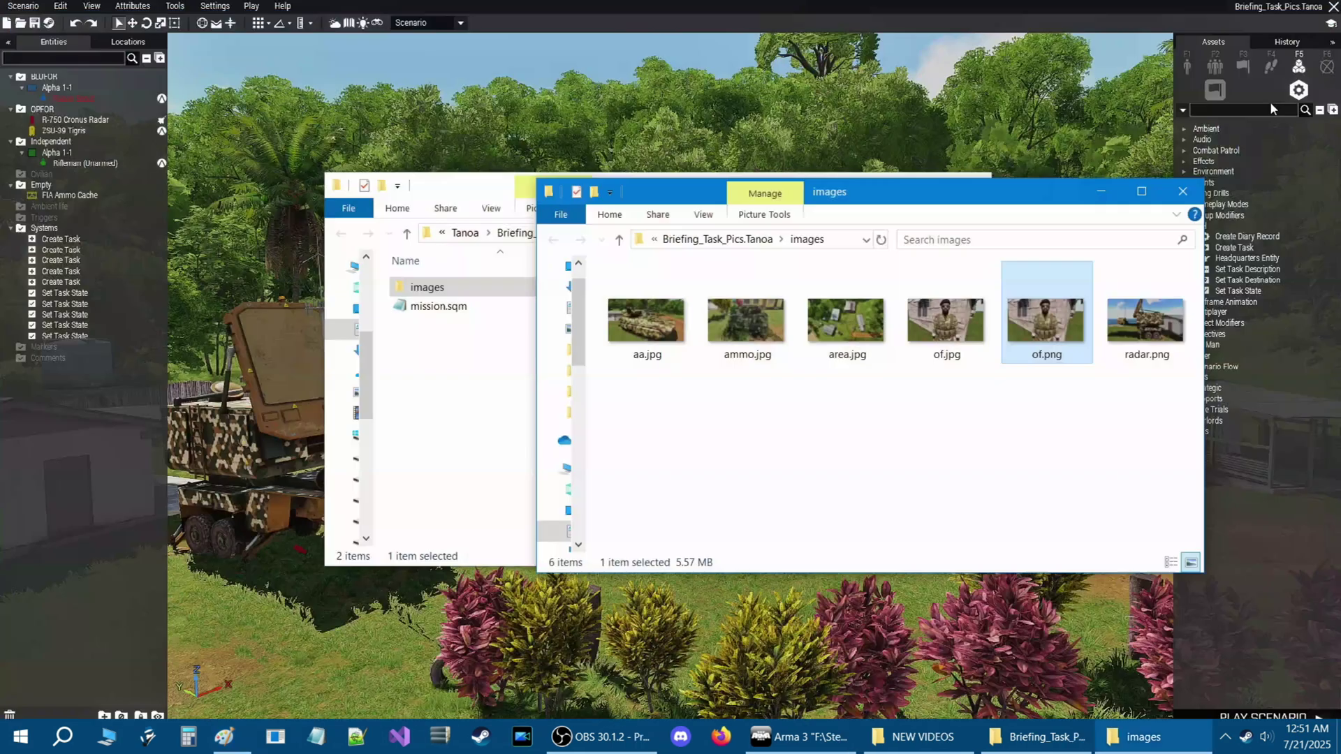
key(Delete)
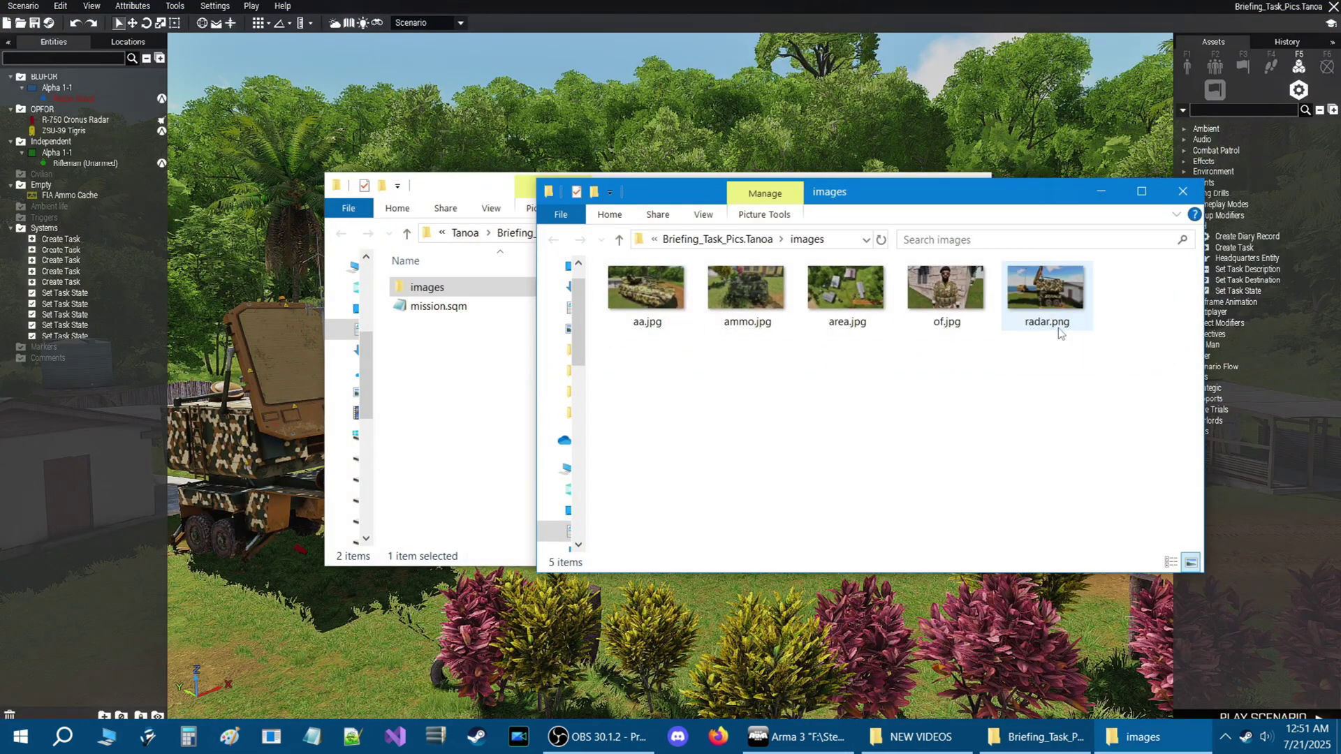
Step: Convert radar.png to a JPEG named radar.jpg with Paint in the images folder, and delete the PNG original
click(1042, 293)
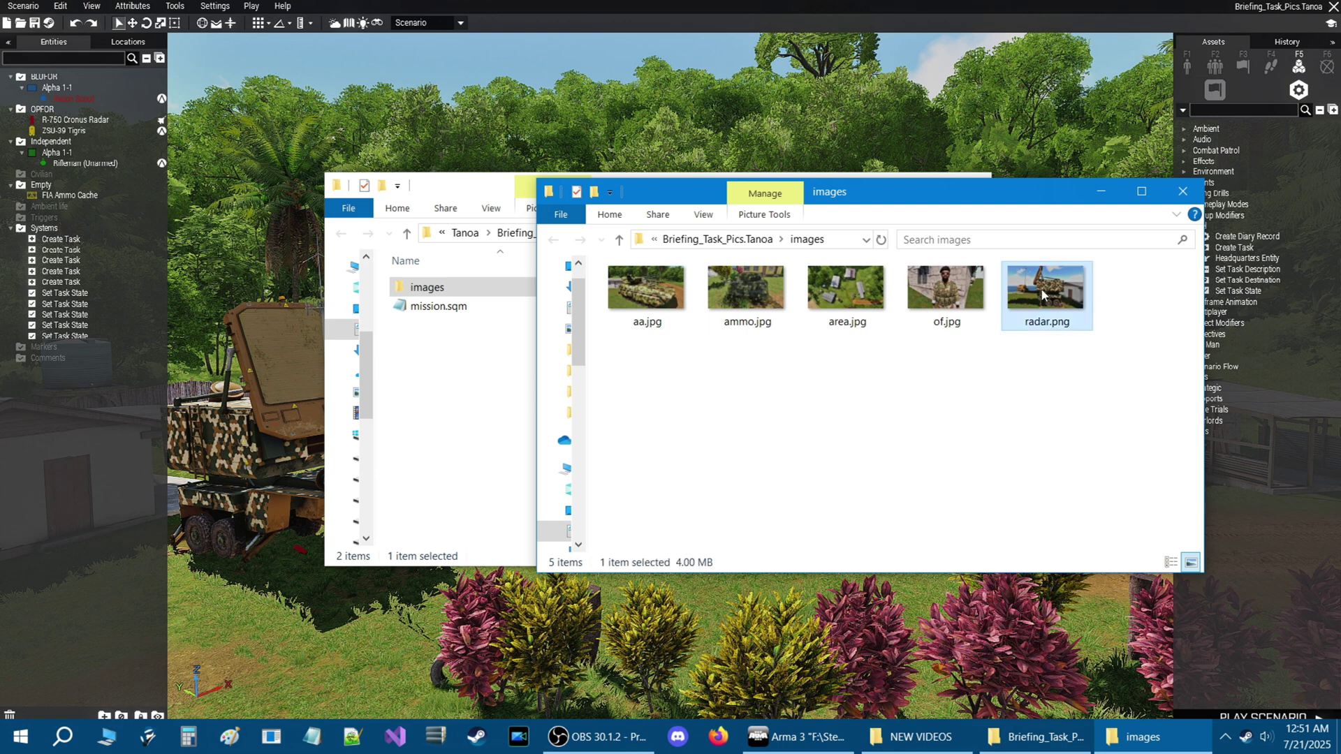
right_click(1041, 288)
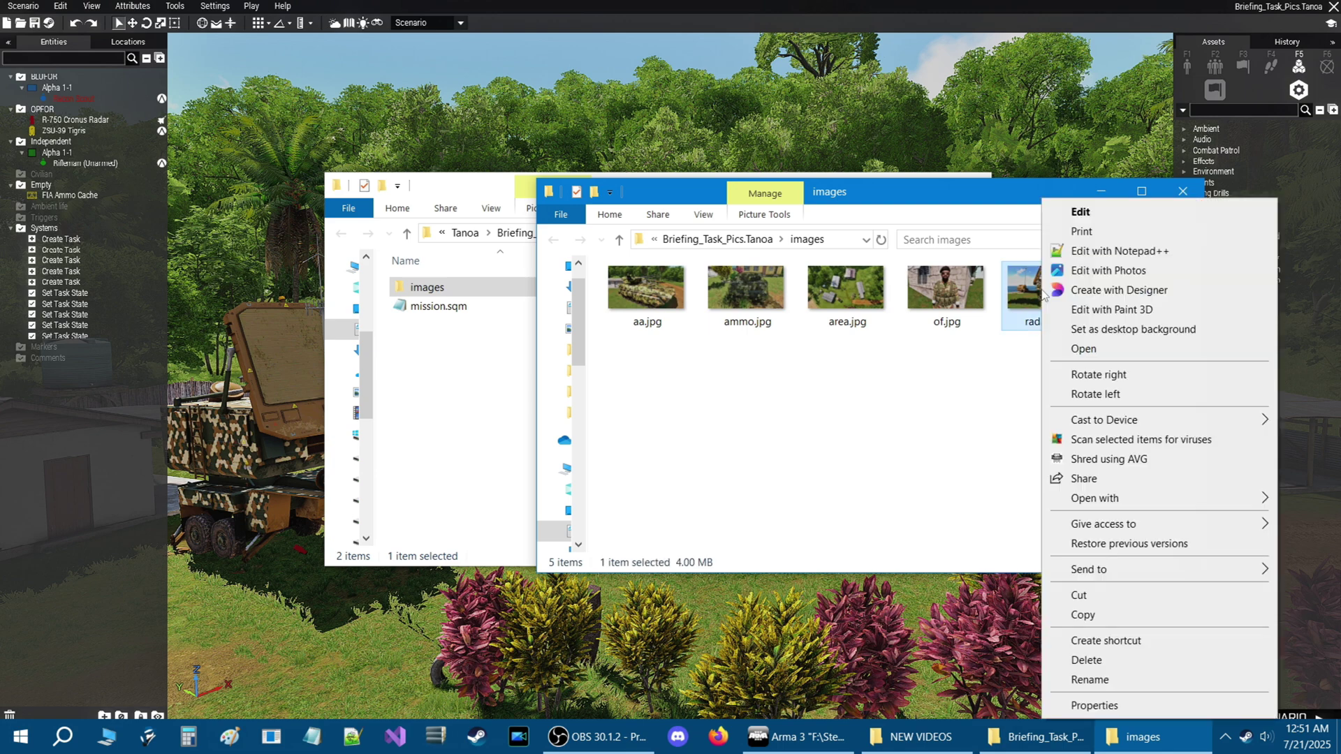
click(1081, 212)
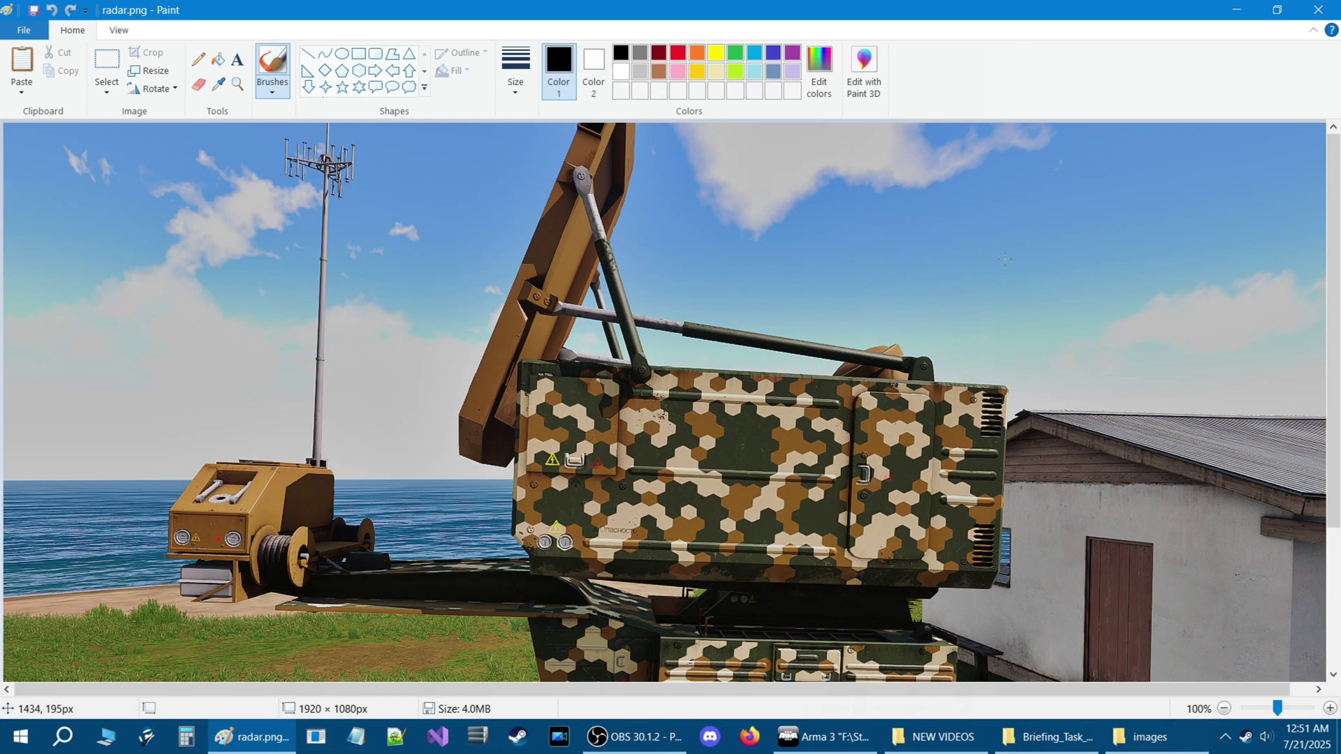
click(25, 30)
mouse_move(53, 176)
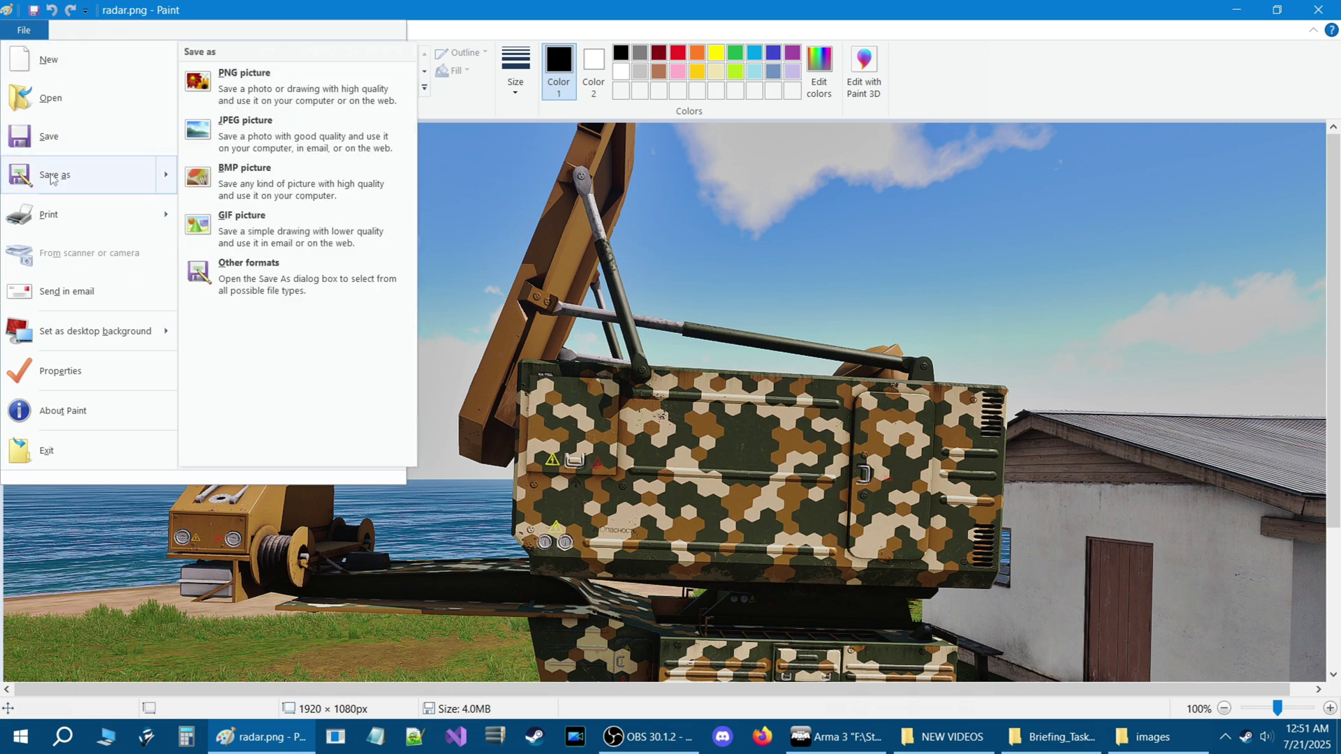
click(207, 134)
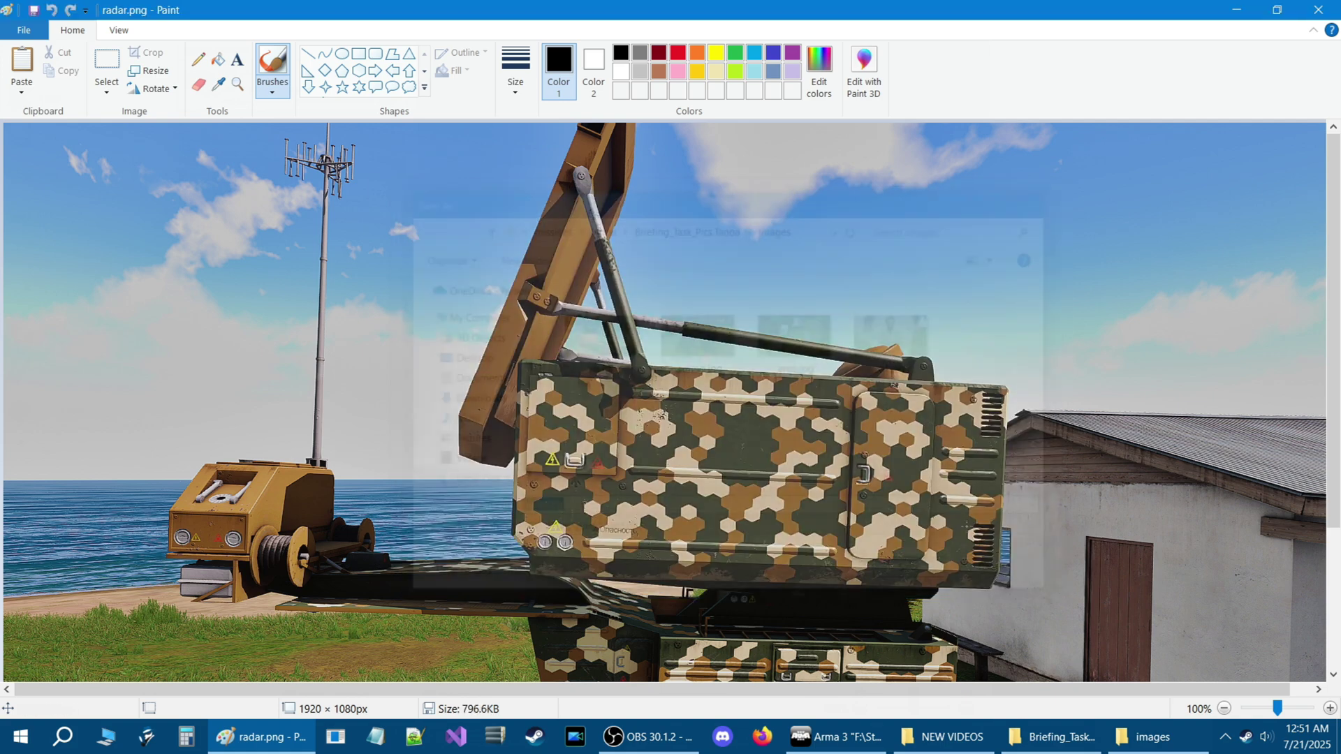
click(917, 575)
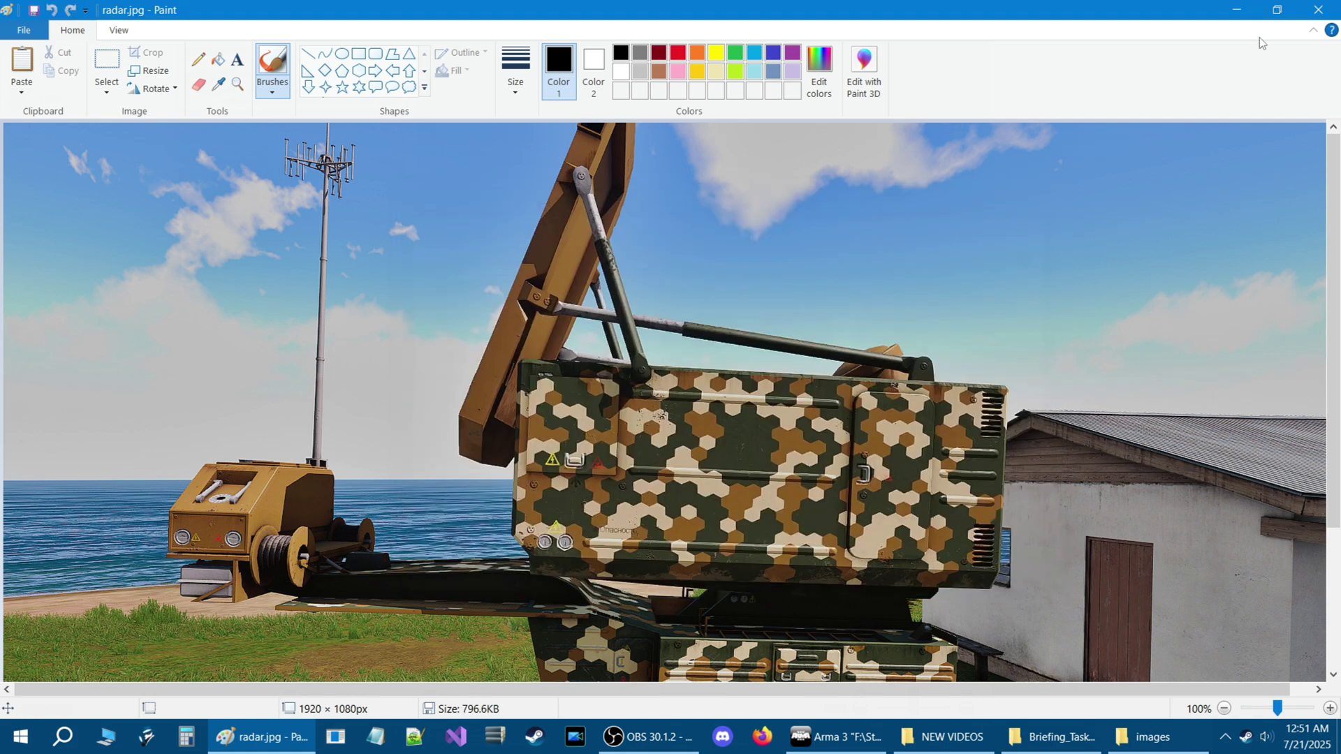
click(1318, 10)
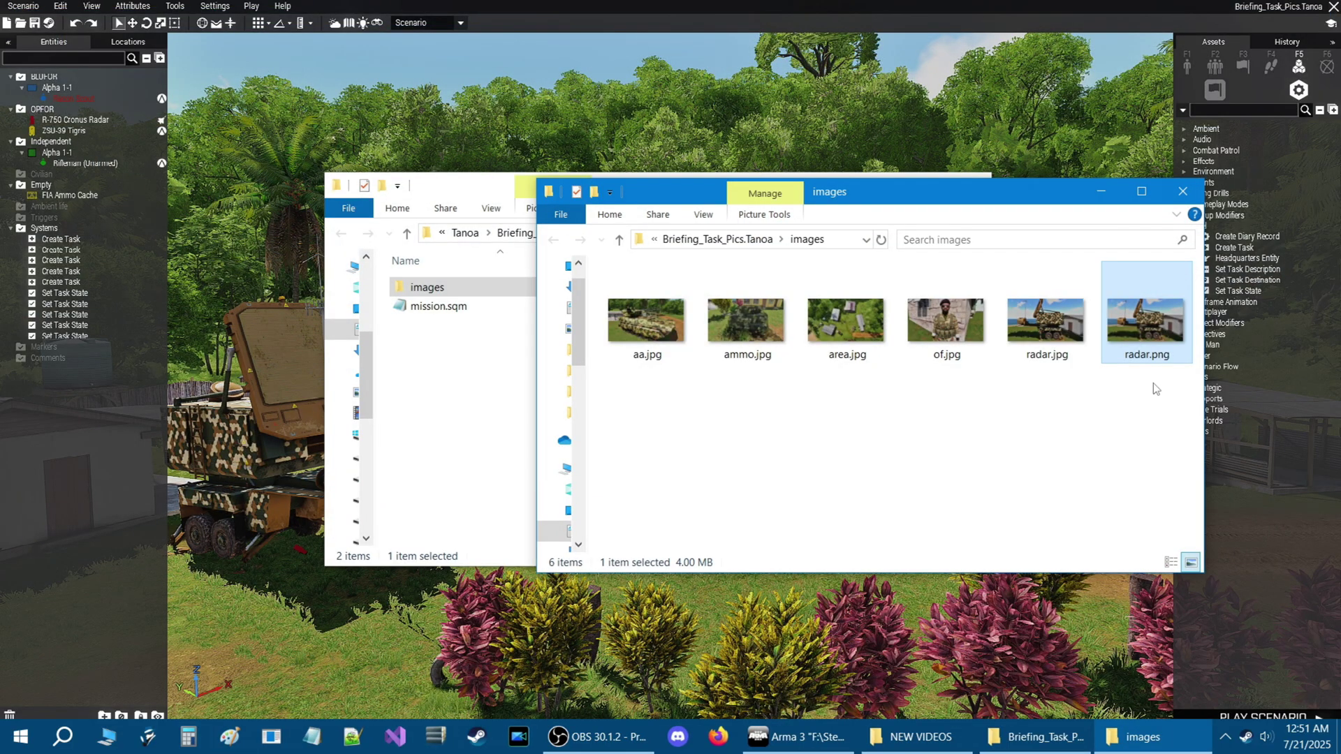
key(Delete)
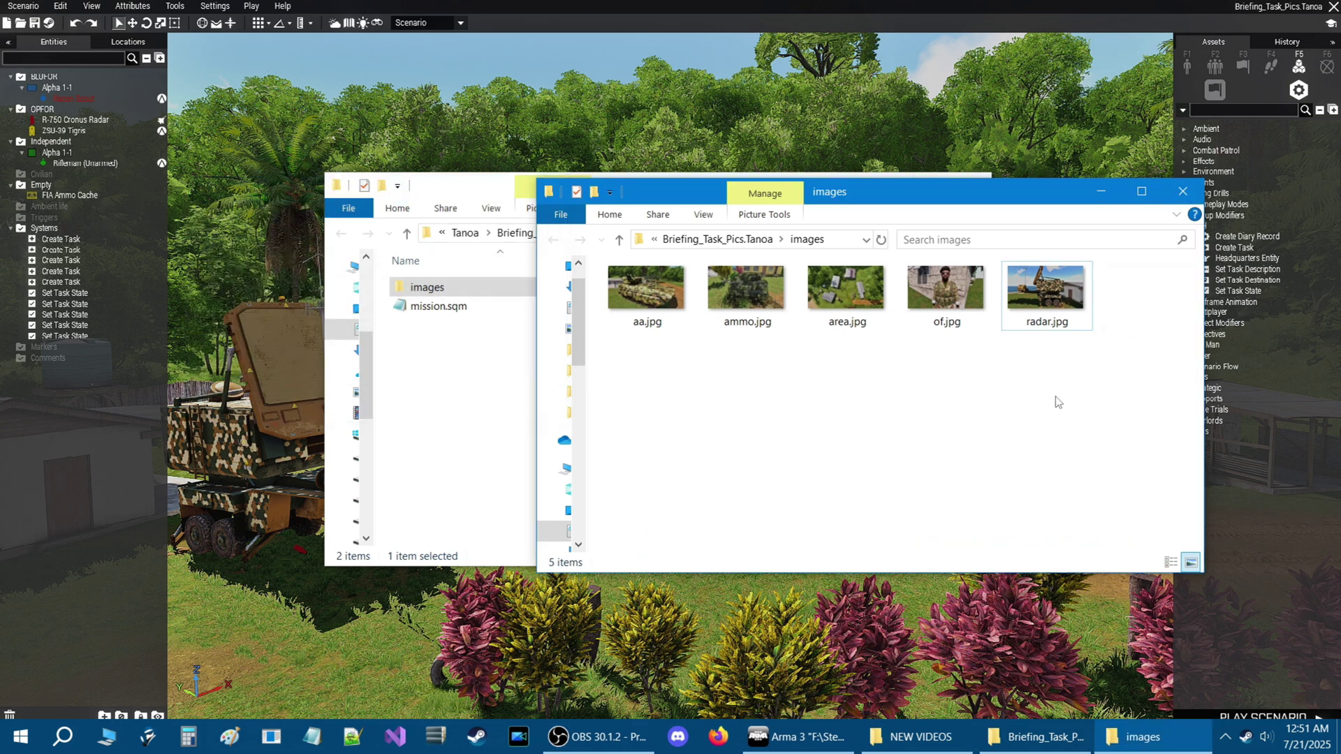
drag(1108, 343, 634, 338)
click(634, 337)
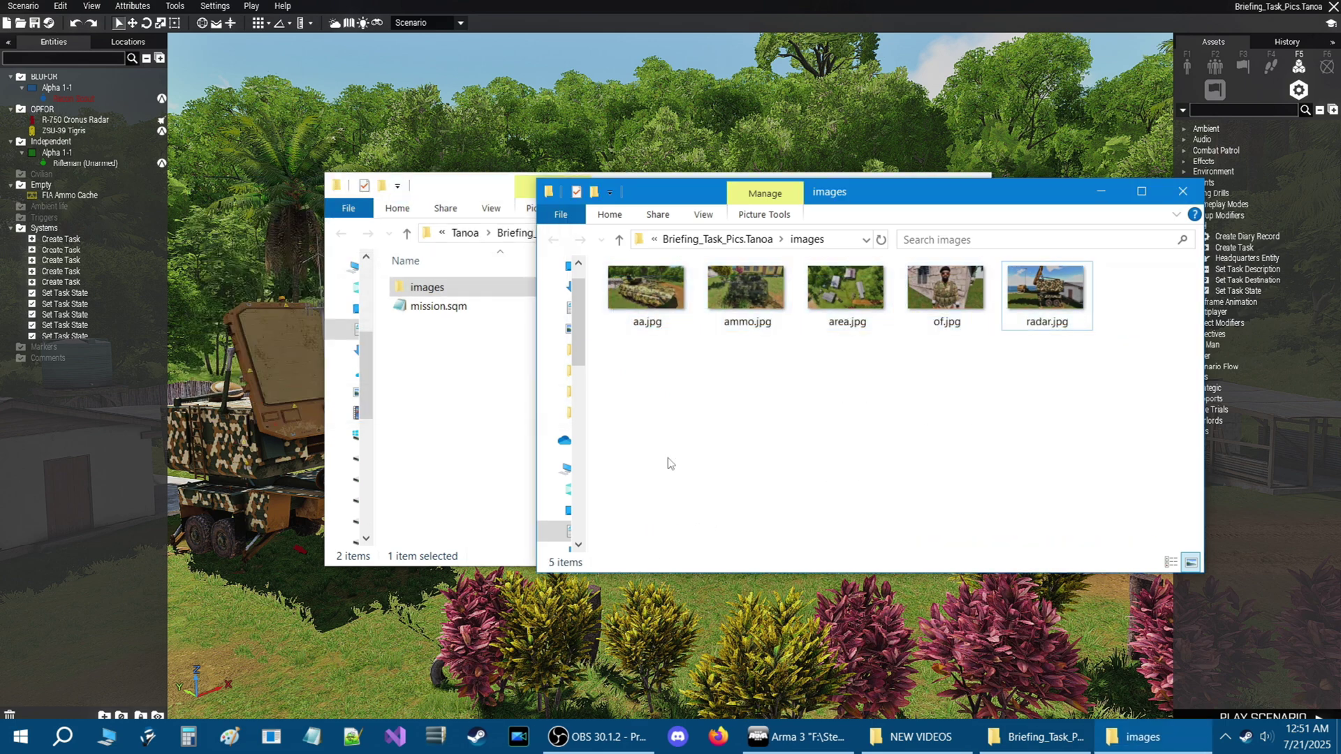